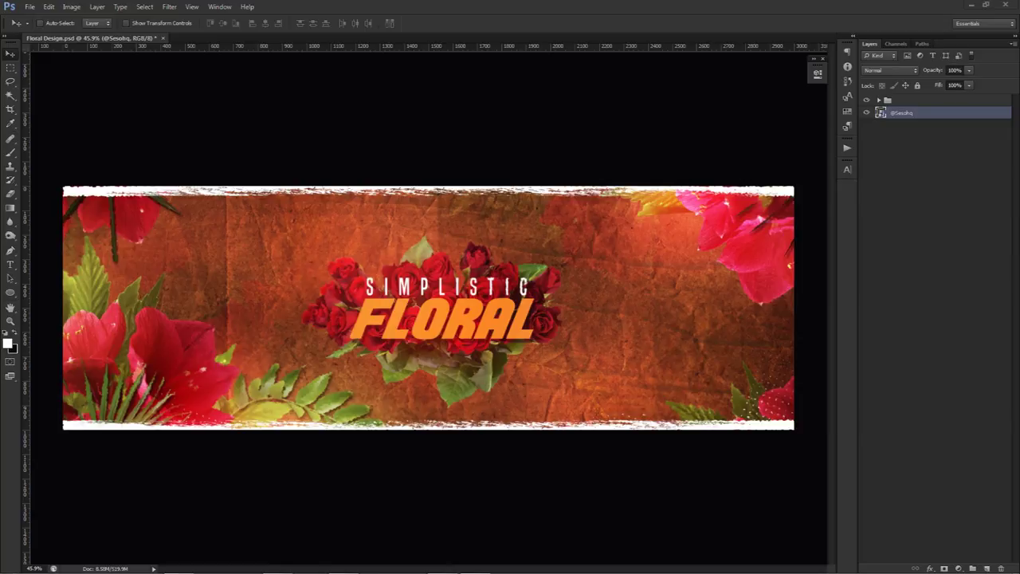
Compare the banner with and without the finished design group, and review the source images in the foilage folder
{"action": "left_click", "coordinate": [867, 101]}
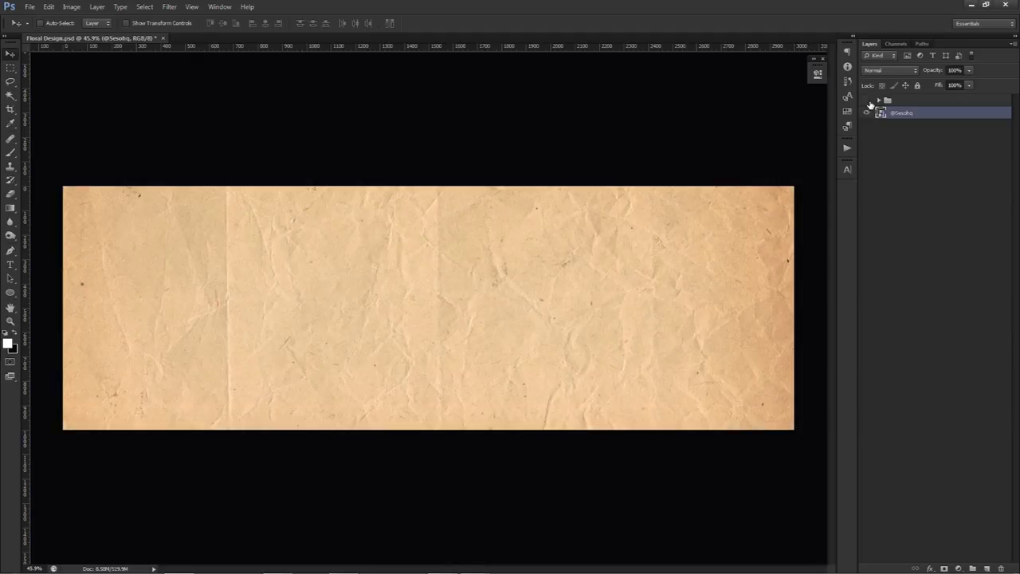
{"action": "left_click", "coordinate": [868, 101]}
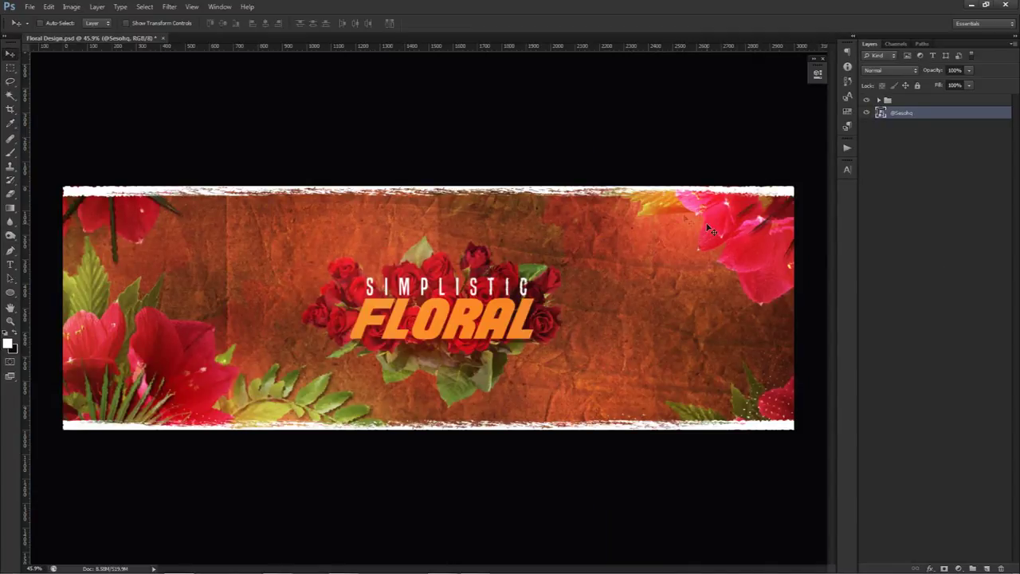
{"action": "left_click_drag", "start_coordinate": [1019, 179], "coordinate": [318, 190]}
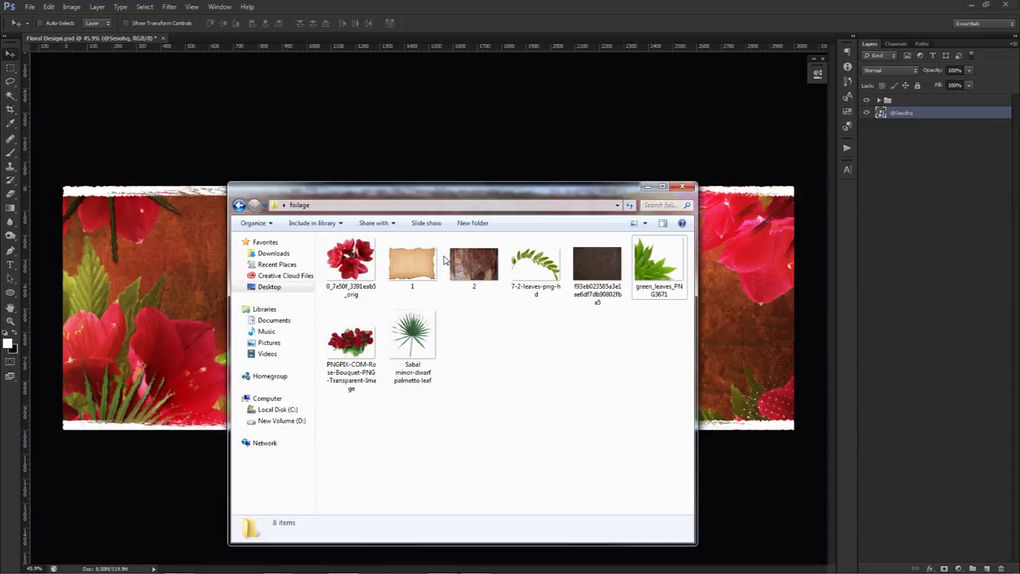
{"action": "left_click_drag", "start_coordinate": [385, 411], "coordinate": [651, 267]}
{"action": "left_click", "coordinate": [588, 346]}
{"action": "left_click", "coordinate": [412, 263]}
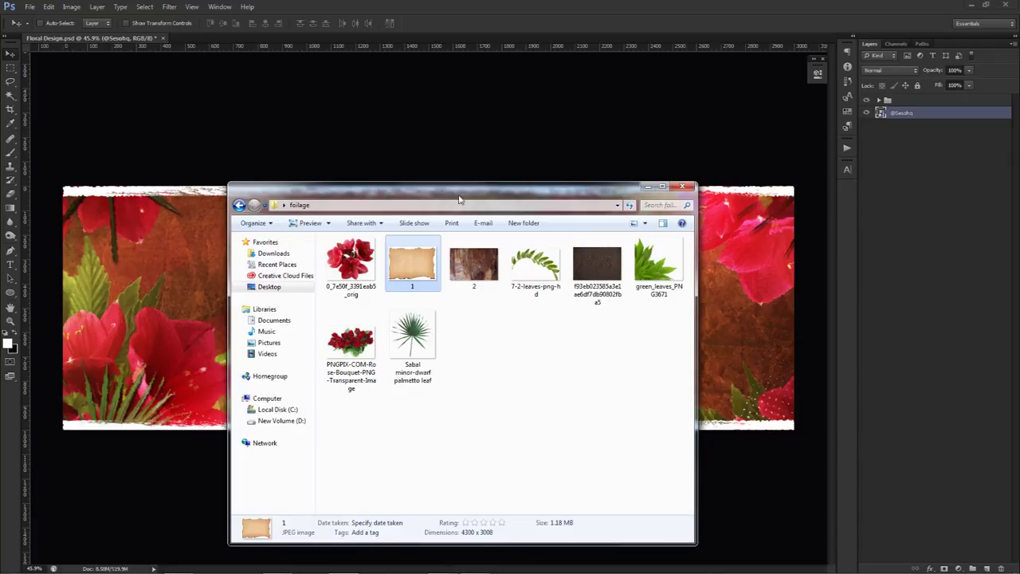
{"action": "left_click", "coordinate": [647, 186]}
Hide the finished design group and add a Brightness/Contrast adjustment above the paper background with brightness -58 and contrast 60
{"action": "left_click", "coordinate": [867, 100]}
{"action": "left_click", "coordinate": [867, 99]}
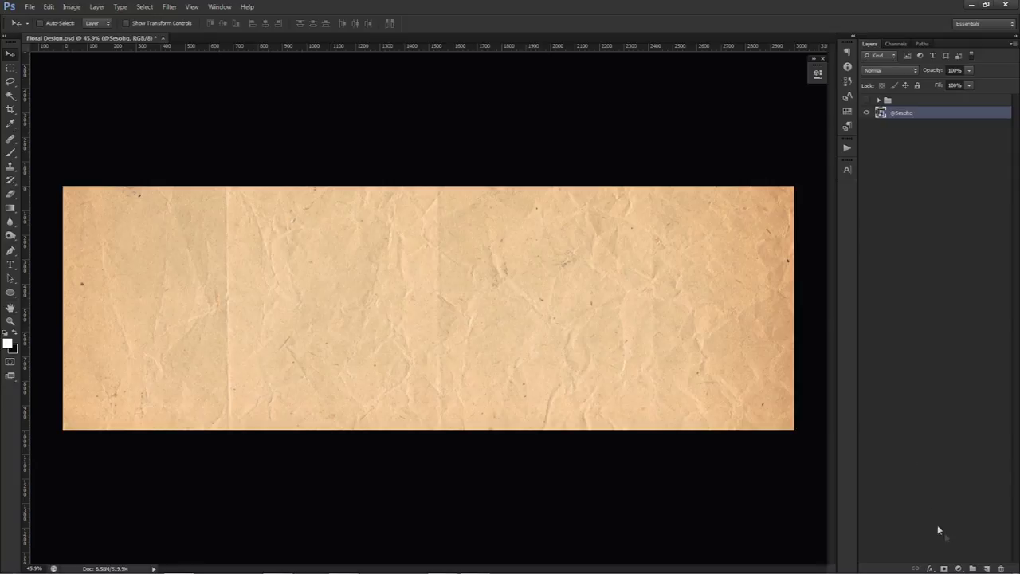
{"action": "left_click", "coordinate": [958, 568]}
{"action": "left_click", "coordinate": [932, 374]}
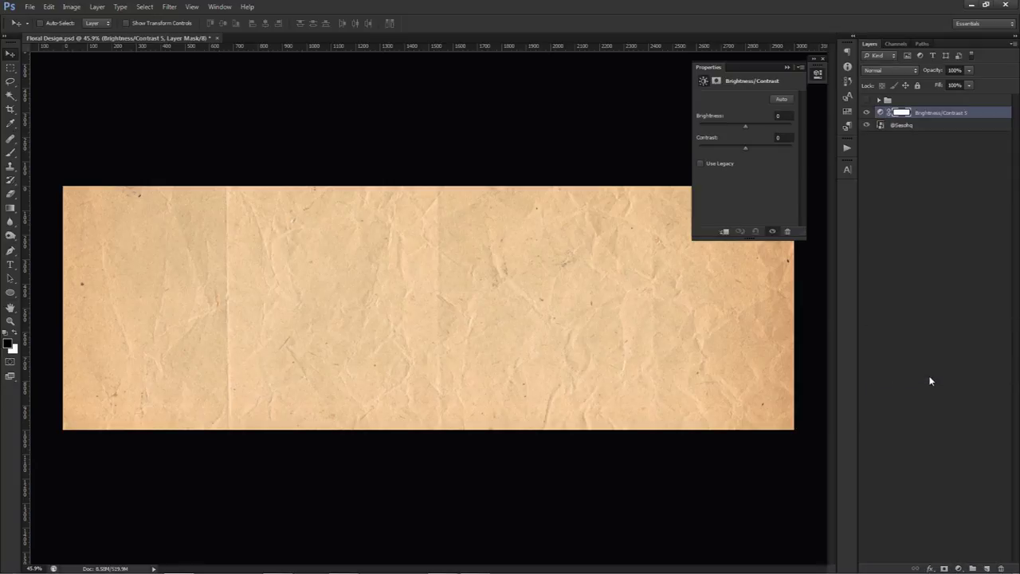
{"action": "left_click", "coordinate": [784, 117]}
{"action": "type", "text": "-58"}
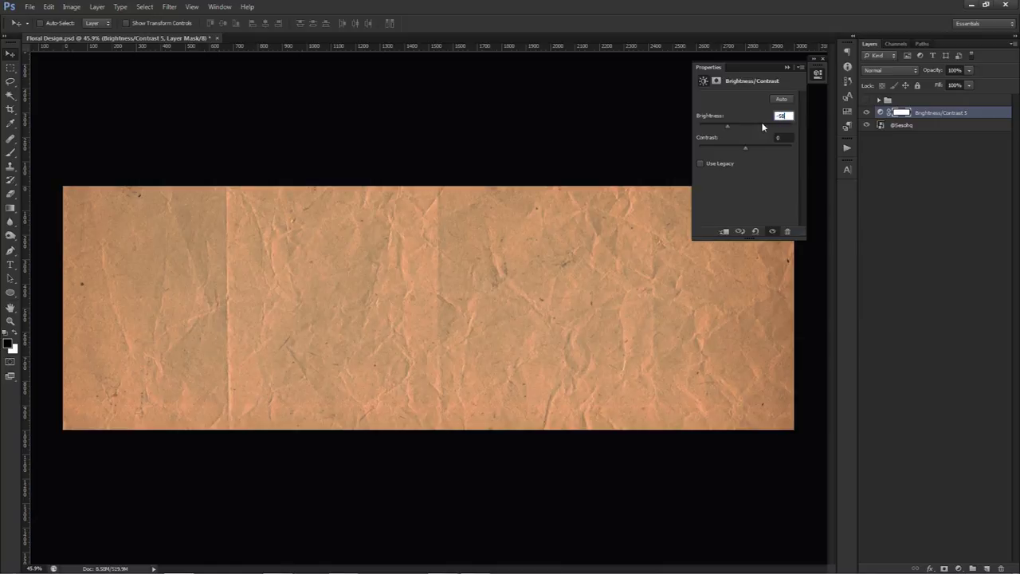
{"action": "left_click", "coordinate": [785, 138]}
{"action": "key", "text": "Return"}
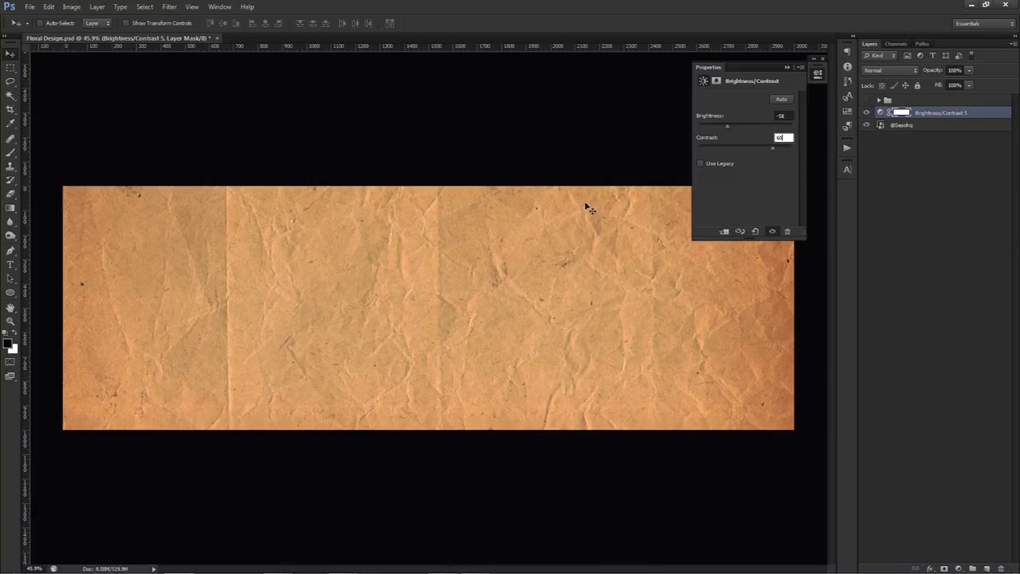
{"action": "left_click", "coordinate": [864, 114]}
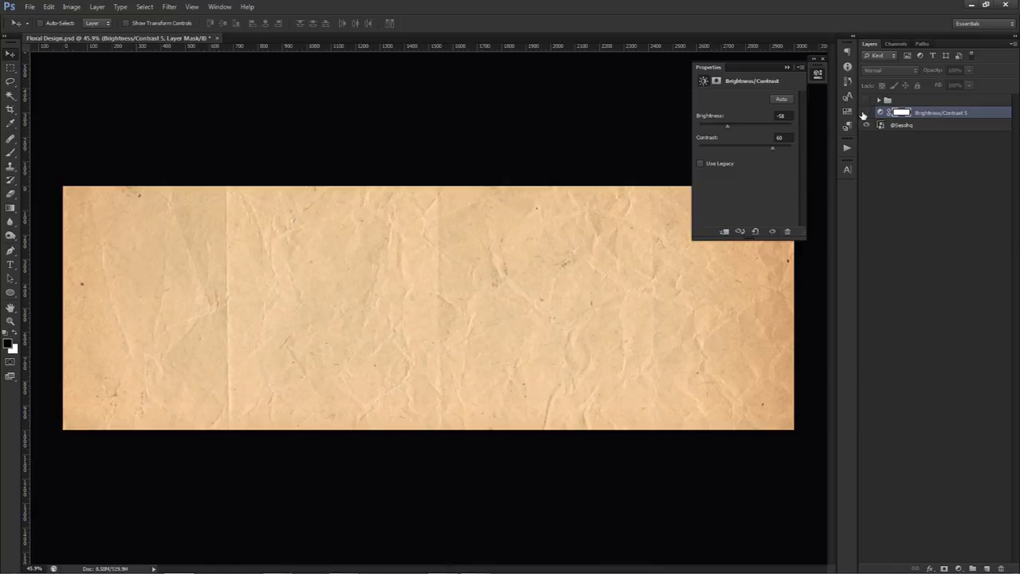
{"action": "left_click", "coordinate": [864, 114]}
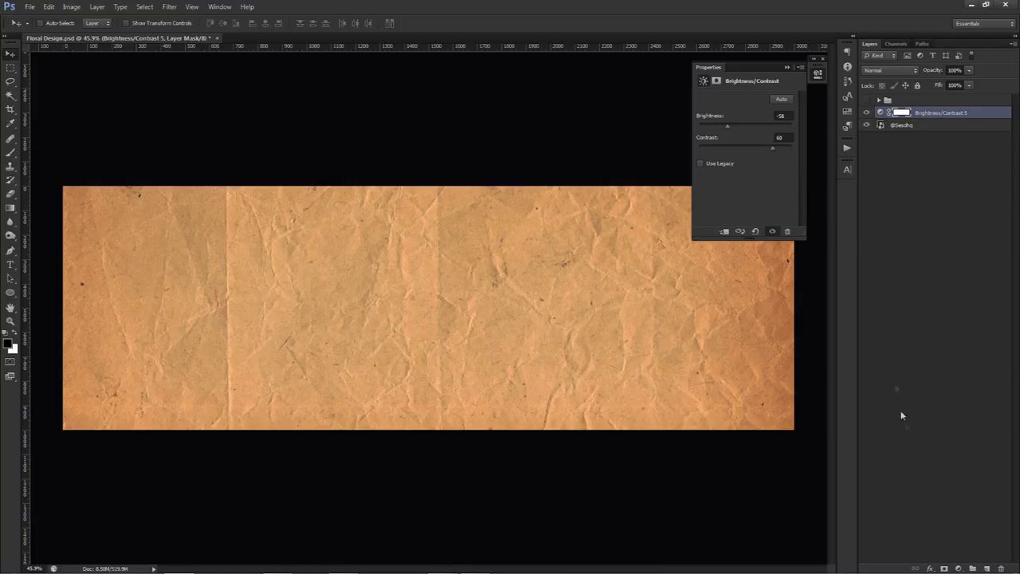
Add a Color Balance adjustment for the midtones with Cyan-Red at 47 and Magenta-Green at 16
{"action": "left_click", "coordinate": [958, 568]}
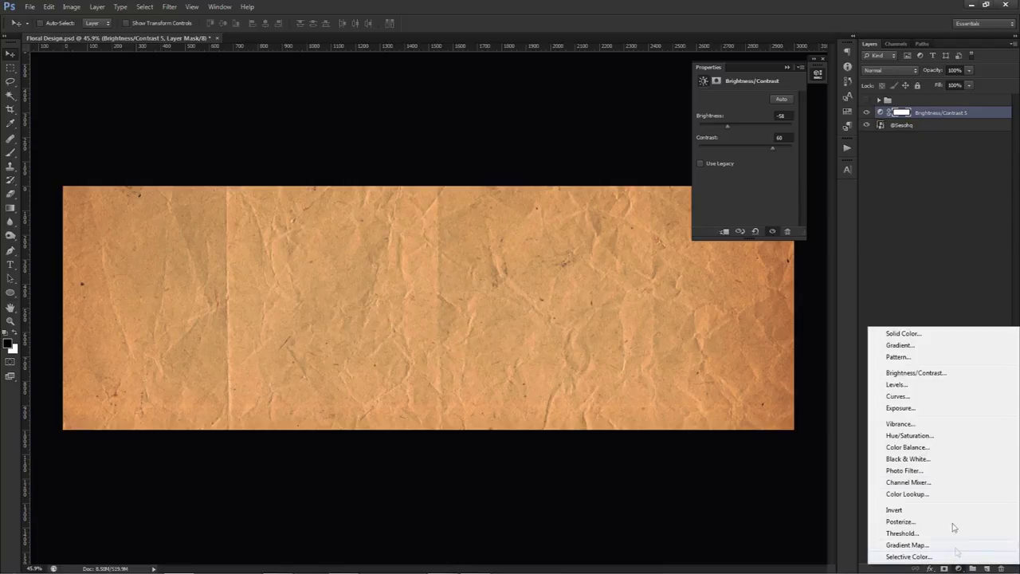
{"action": "left_click", "coordinate": [908, 447]}
{"action": "left_click", "coordinate": [781, 120]}
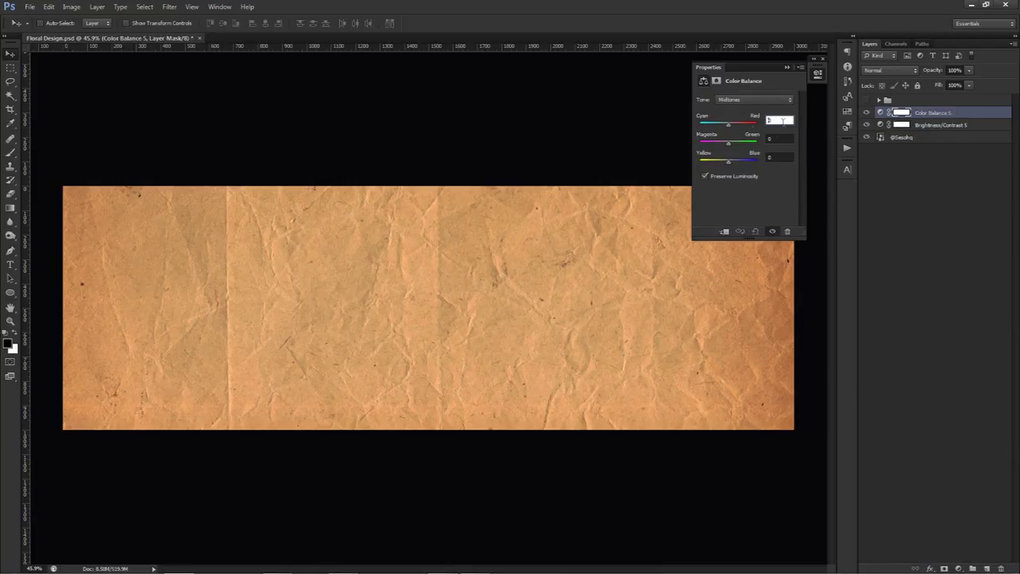
{"action": "double_click", "coordinate": [784, 121]}
{"action": "type", "text": "47"}
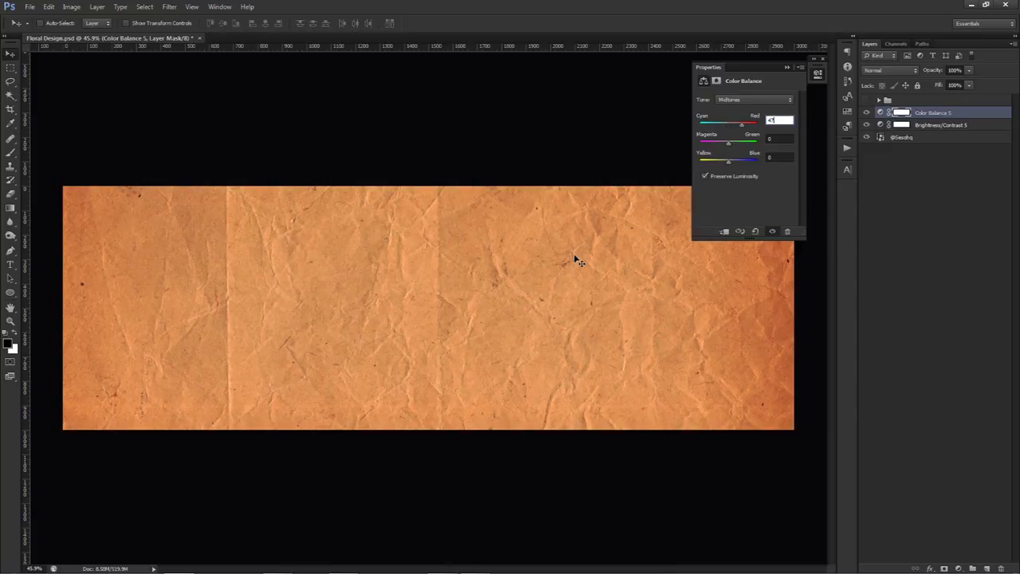
{"action": "left_click", "coordinate": [780, 141]}
{"action": "type", "text": "16"}
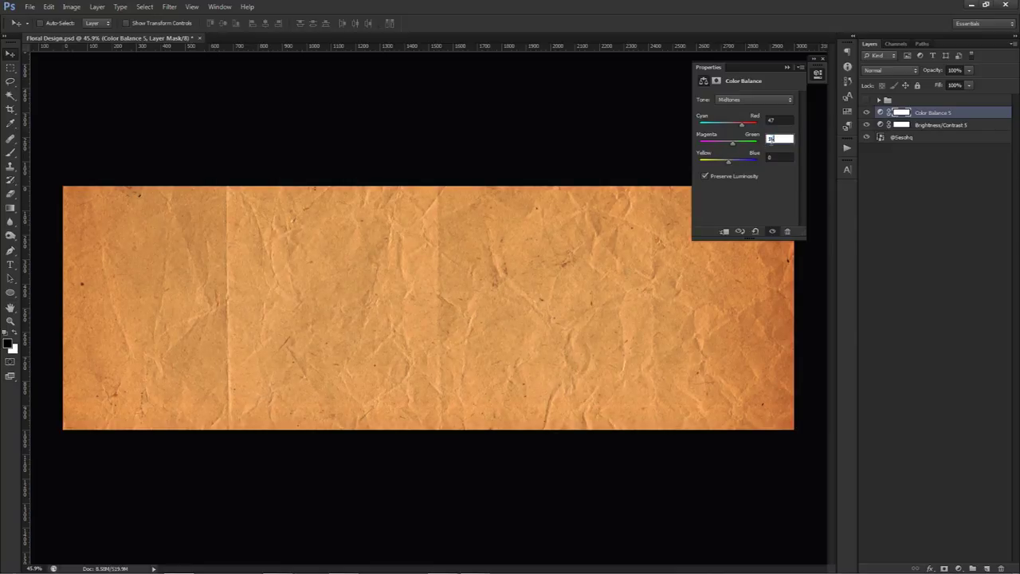
{"action": "left_click", "coordinate": [775, 157]}
{"action": "left_click", "coordinate": [866, 112]}
{"action": "left_click", "coordinate": [818, 74]}
{"action": "left_click", "coordinate": [866, 112]}
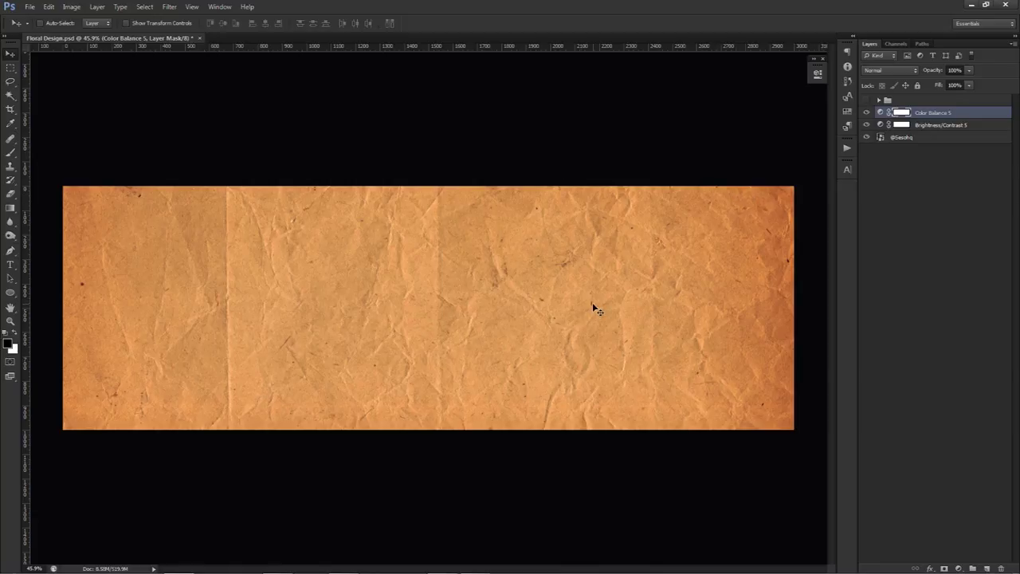
Add a Vibrance adjustment above the color balance with vibrance 79 and saturation -20
{"action": "left_click", "coordinate": [958, 569]}
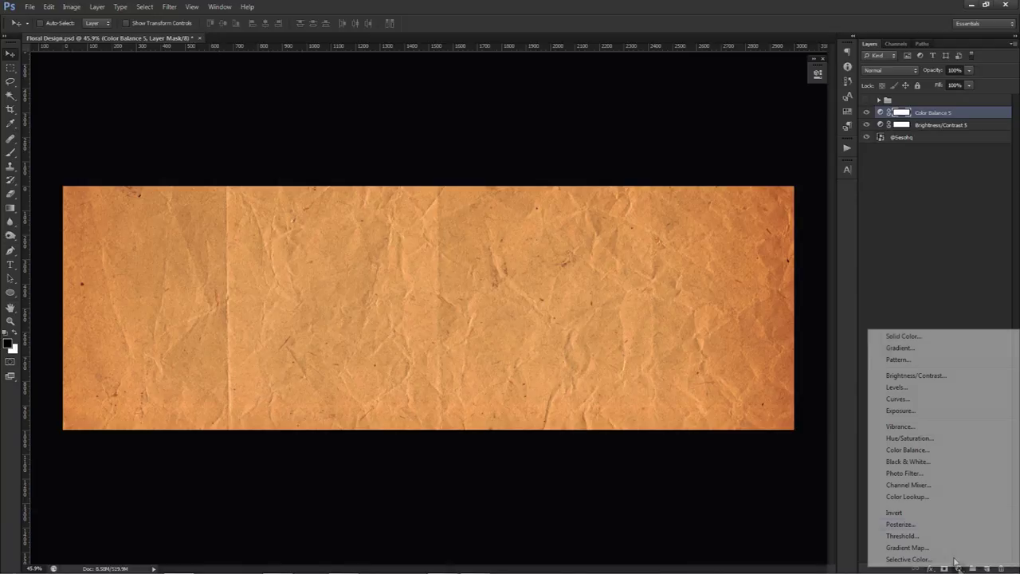
{"action": "left_click", "coordinate": [900, 426]}
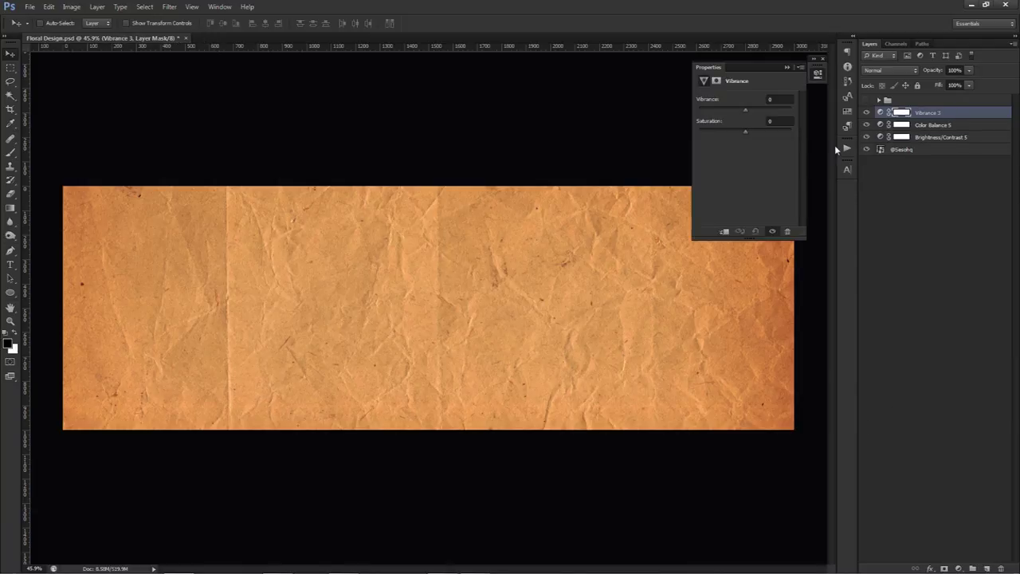
{"action": "left_click", "coordinate": [779, 99]}
{"action": "type", "text": "79"}
{"action": "left_click", "coordinate": [758, 122]}
{"action": "left_click", "coordinate": [868, 112]}
{"action": "left_click", "coordinate": [868, 112]}
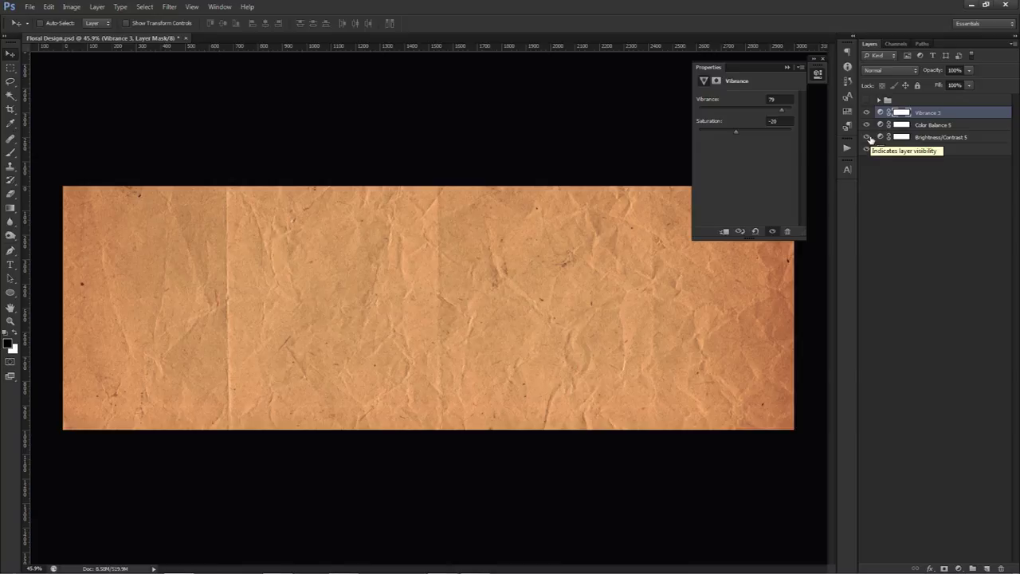
Add a second Brightness/Contrast adjustment above the vibrance layer with brightness -29 and contrast 38
{"action": "left_click", "coordinate": [959, 568]}
{"action": "left_click", "coordinate": [916, 374]}
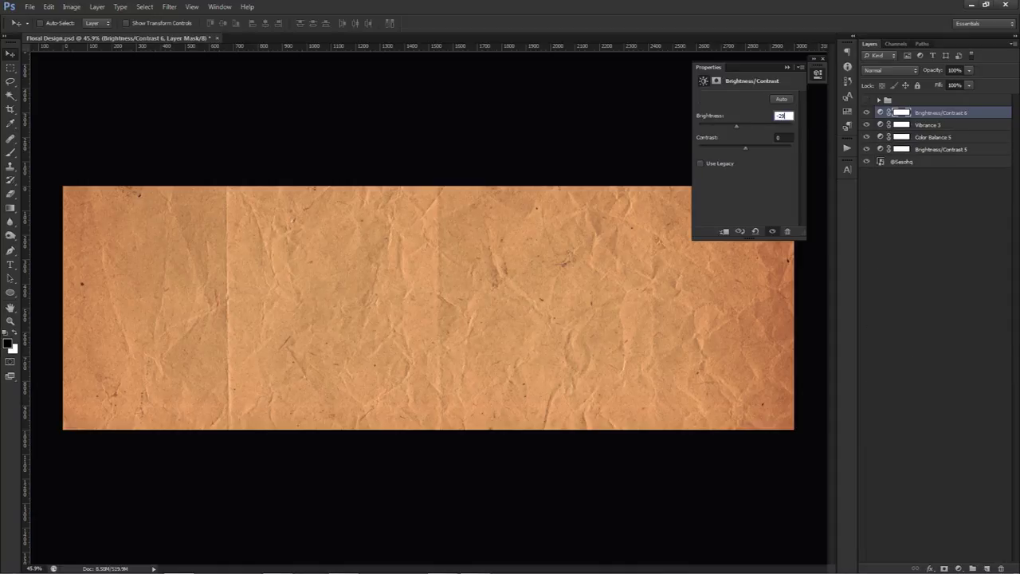
{"action": "type", "text": "-29"}
{"action": "key", "text": "Tab"}
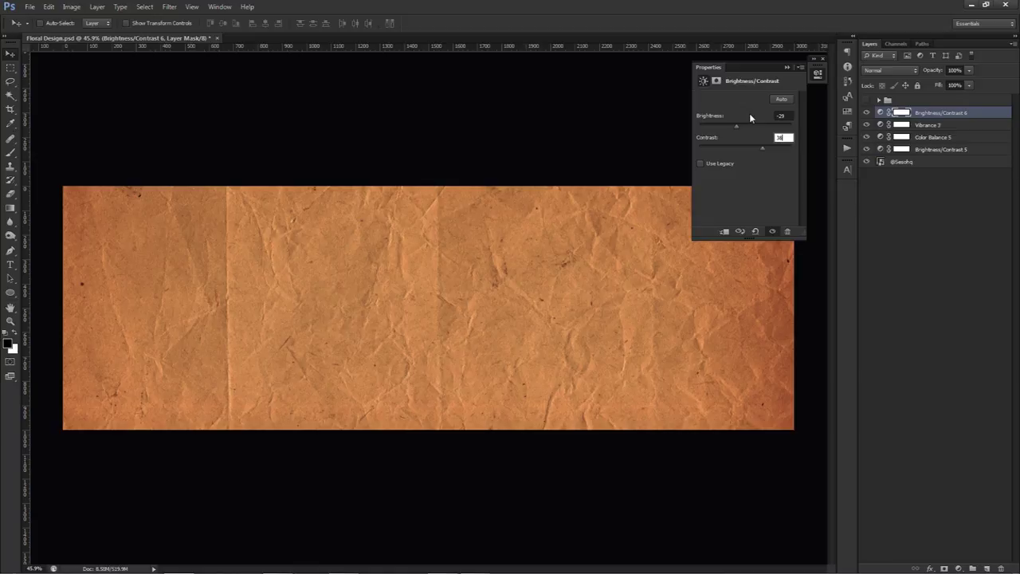
{"action": "left_click", "coordinate": [866, 112]}
{"action": "left_click", "coordinate": [867, 112]}
{"action": "left_click", "coordinate": [866, 112]}
{"action": "left_click", "coordinate": [866, 112]}
Place the dark soil texture image from the foilage folder above the adjustment layers, covering the whole canvas
{"action": "left_click_drag", "start_coordinate": [1019, 271], "coordinate": [564, 273]}
{"action": "left_click_drag", "start_coordinate": [604, 187], "coordinate": [828, 97]}
{"action": "key", "text": "Return"}
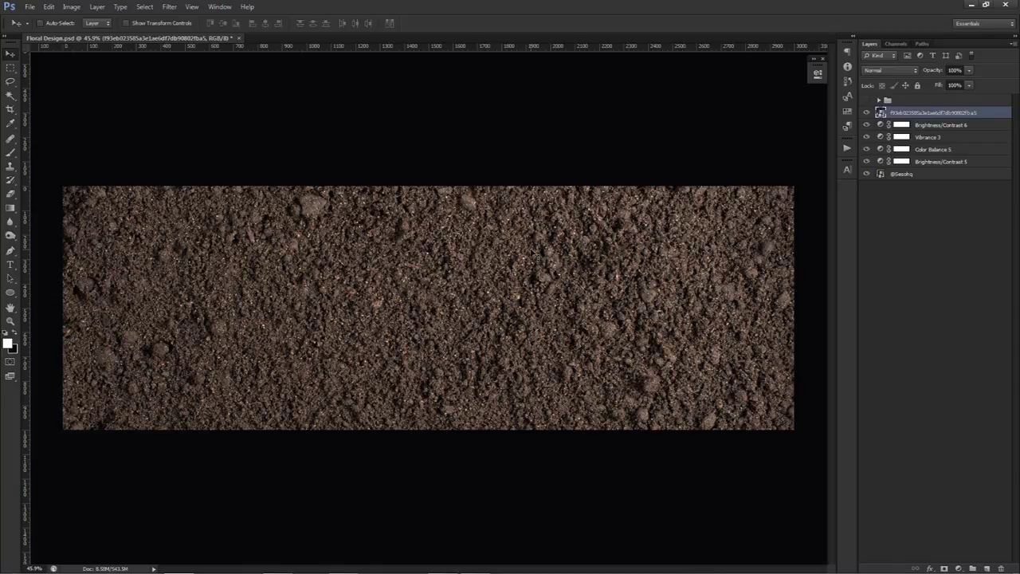
Set the soil texture layer to Soft Light blending at 56% opacity
{"action": "left_click", "coordinate": [876, 70]}
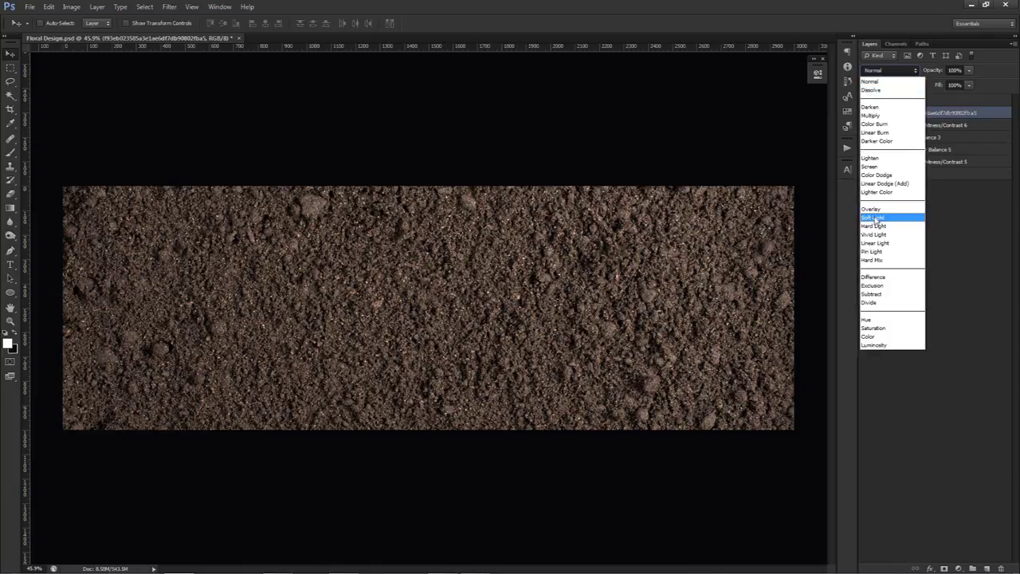
{"action": "left_click", "coordinate": [875, 218]}
{"action": "left_click", "coordinate": [954, 70]}
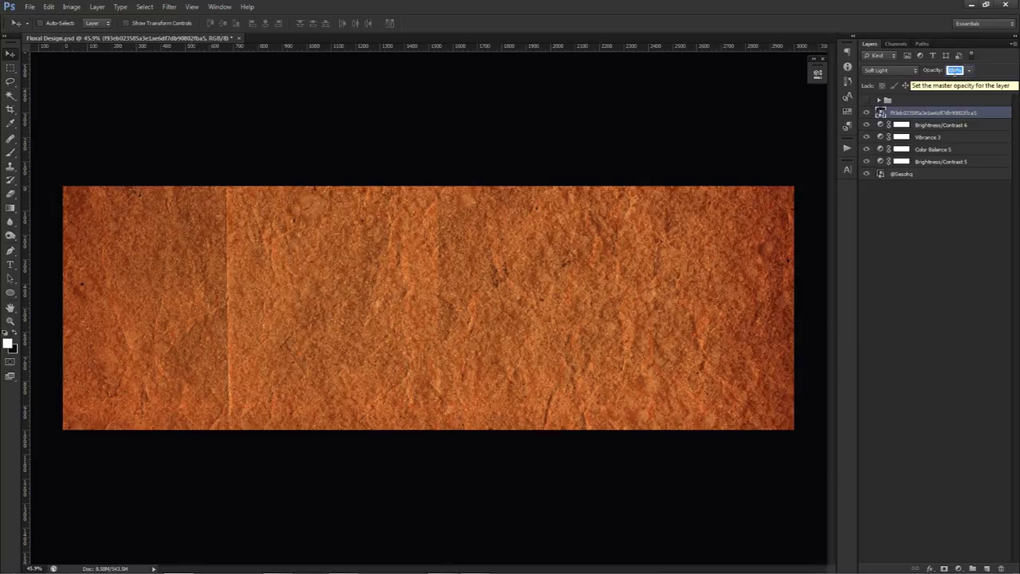
{"action": "type", "text": "50"}
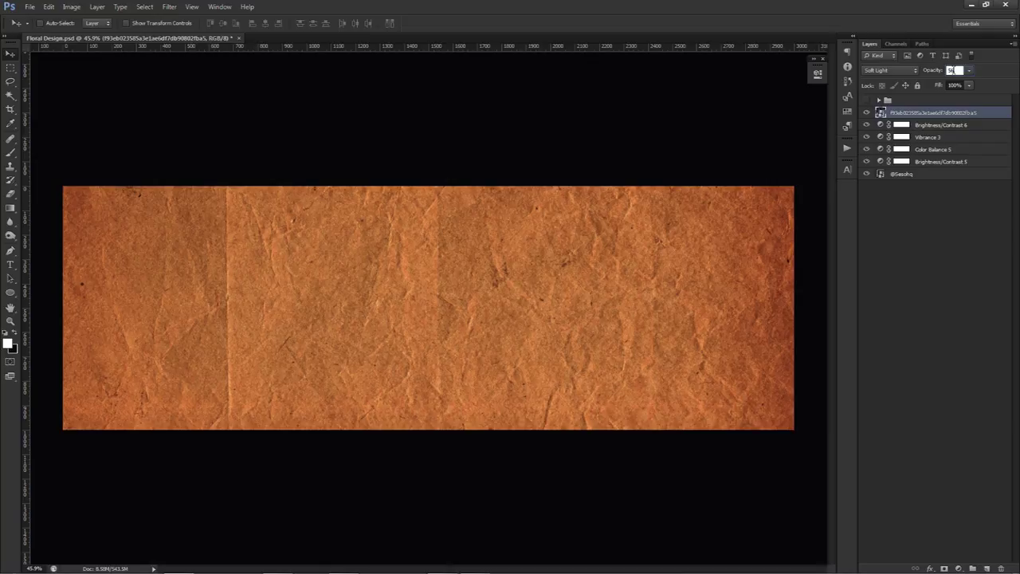
{"action": "key", "text": "Return"}
Add a layer mask to the soil texture and paint large soft black spots on it to fade several areas
{"action": "left_click", "coordinate": [943, 568]}
{"action": "key", "text": "b"}
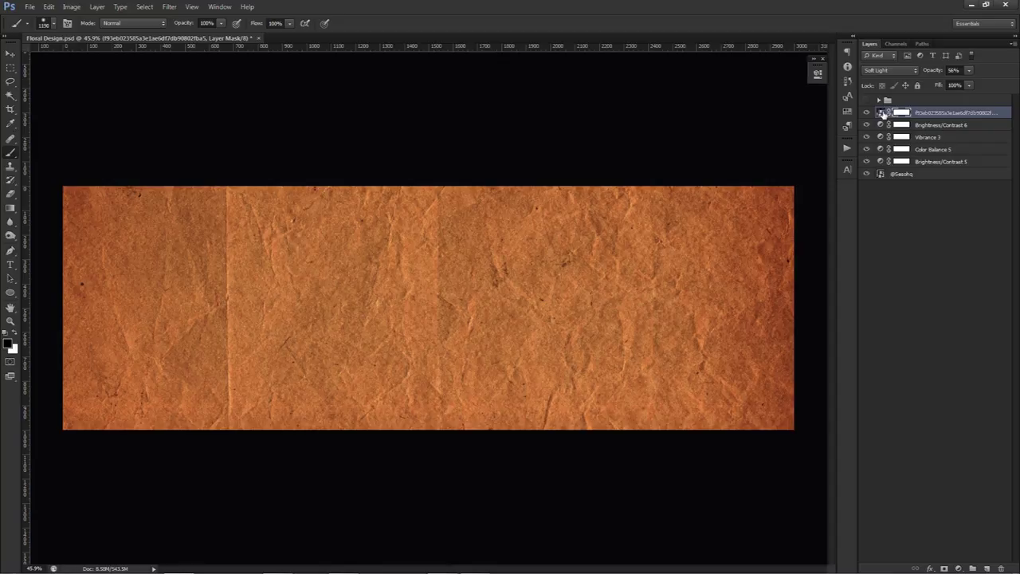
{"action": "left_click", "coordinate": [882, 114]}
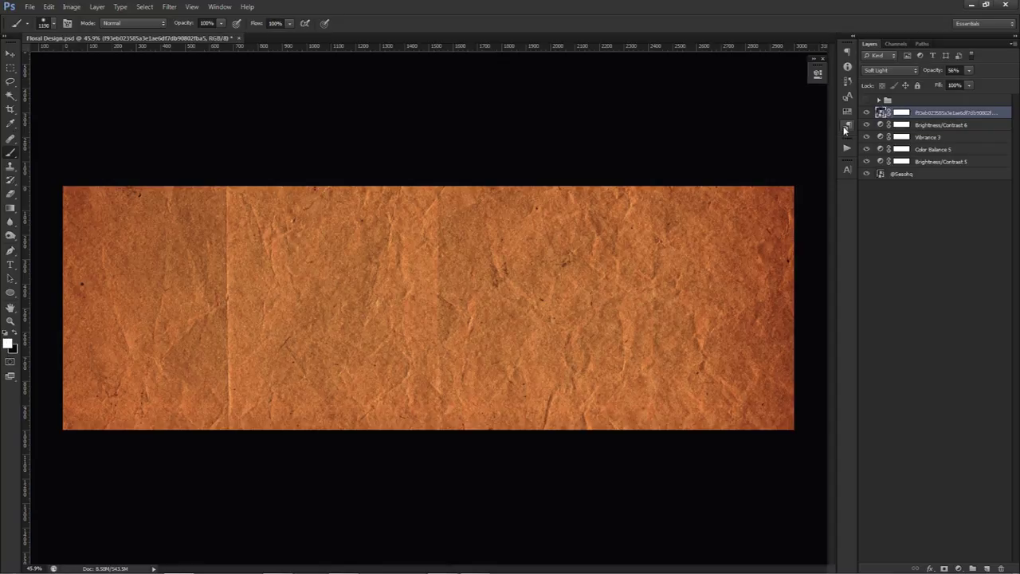
{"action": "left_click", "coordinate": [901, 113]}
{"action": "key", "text": "x"}
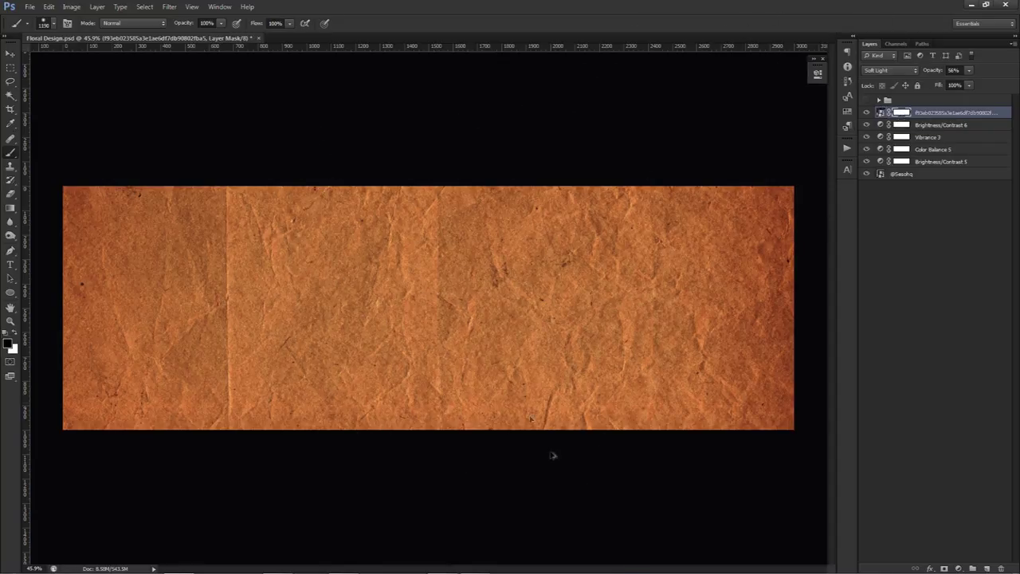
{"action": "left_click", "coordinate": [159, 214]}
{"action": "left_click", "coordinate": [122, 220]}
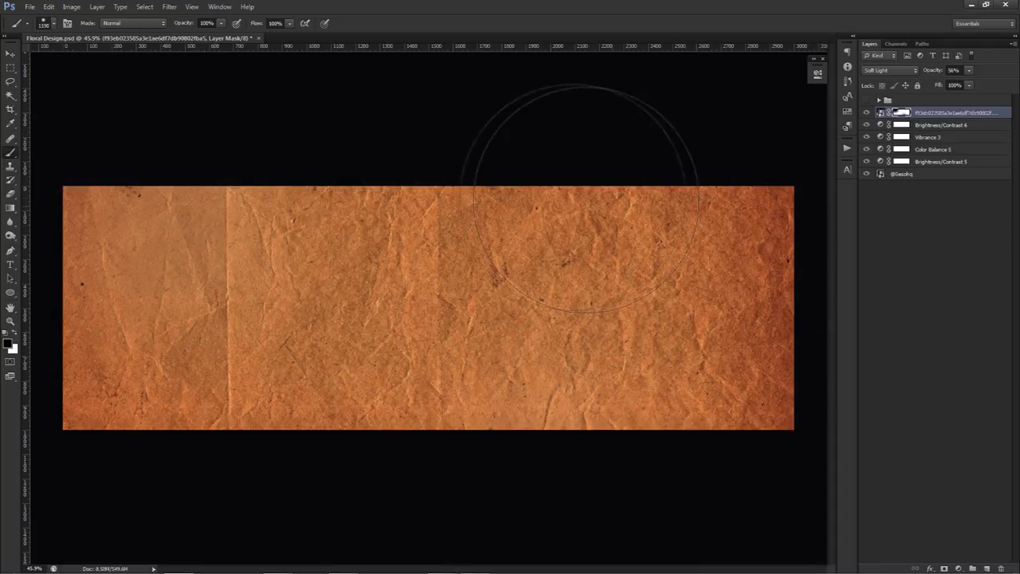
{"action": "left_click", "coordinate": [577, 198]}
{"action": "left_click", "coordinate": [784, 417]}
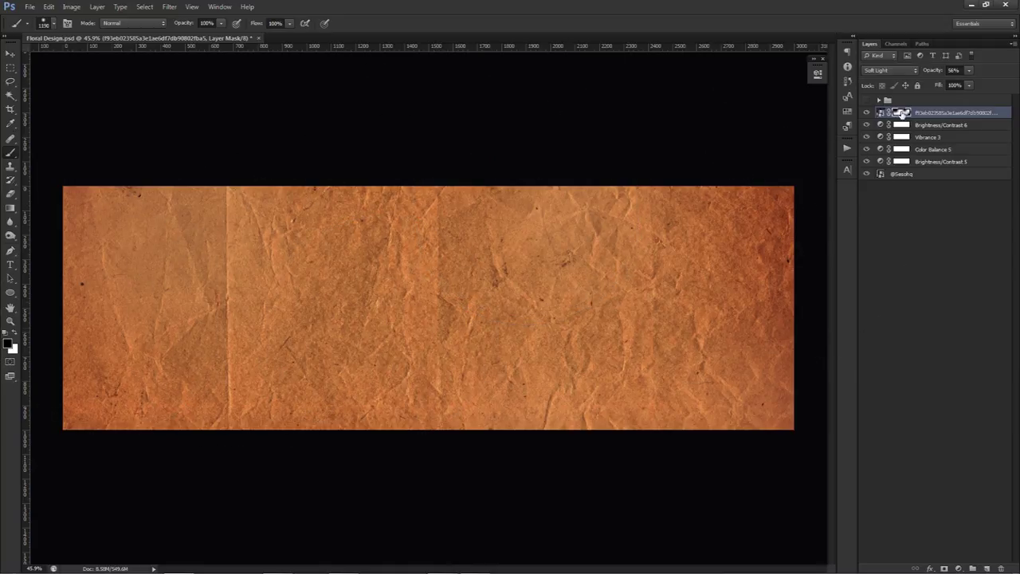
Place the weathered wood image 2 above the soil texture so it covers the canvas
{"action": "left_click_drag", "start_coordinate": [900, 114], "coordinate": [830, 117]}
{"action": "left_click", "coordinate": [535, 23]}
{"action": "key", "text": "v"}
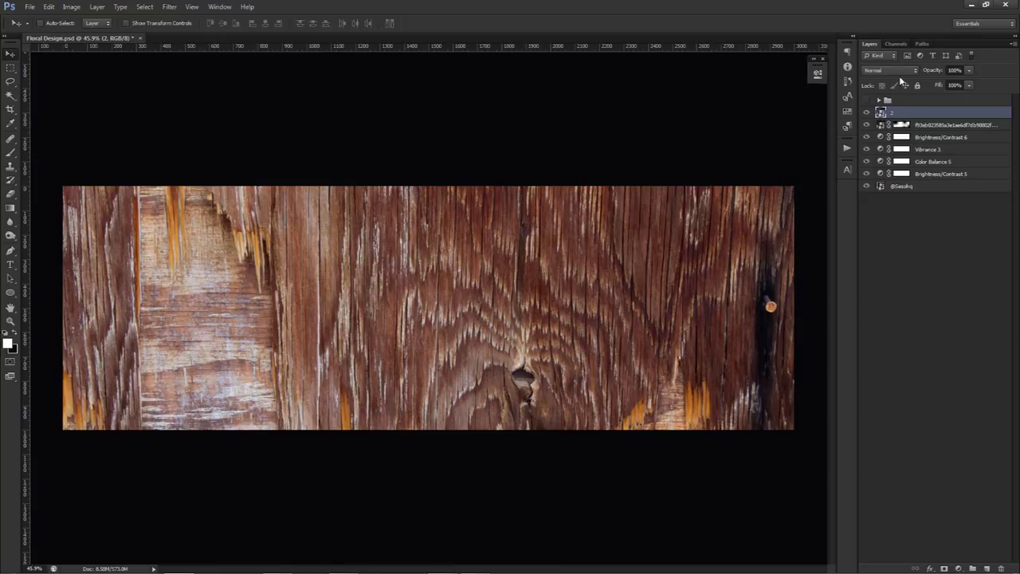
Set the wood texture layer to Linear Burn at 25% opacity and reposition it over the paper background
{"action": "left_click", "coordinate": [901, 71]}
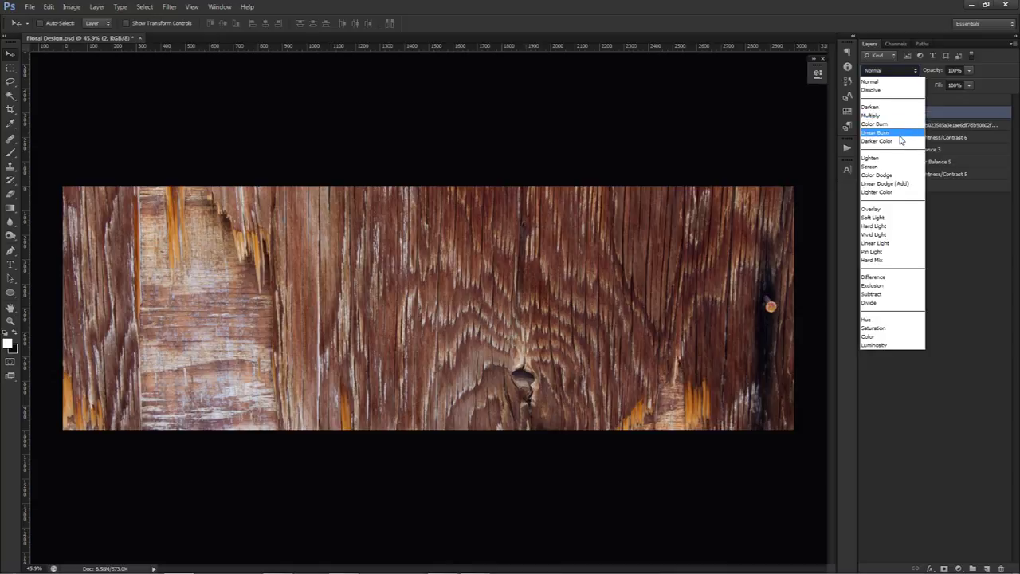
{"action": "left_click", "coordinate": [881, 133]}
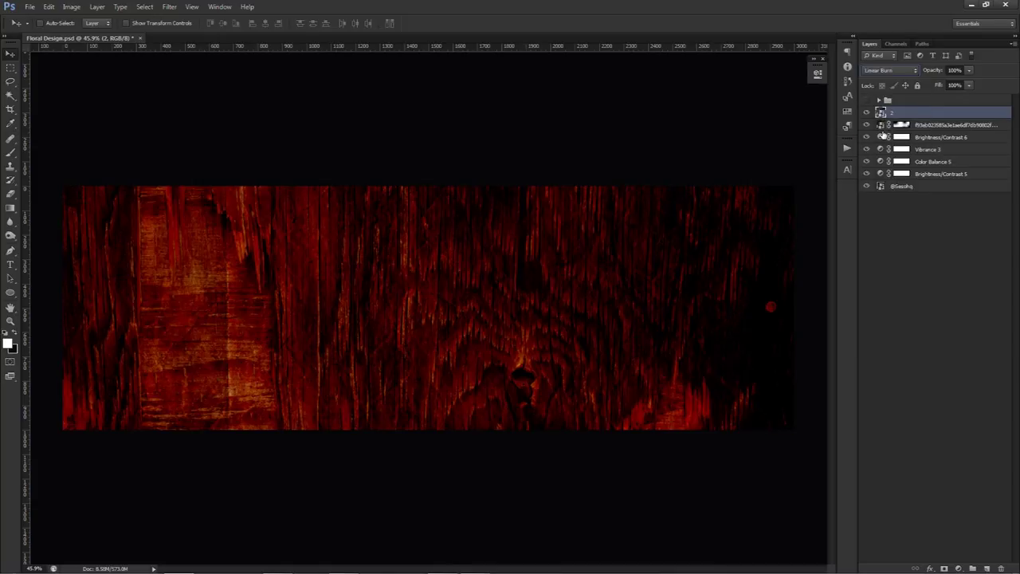
{"action": "left_click", "coordinate": [954, 70]}
{"action": "type", "text": "25"}
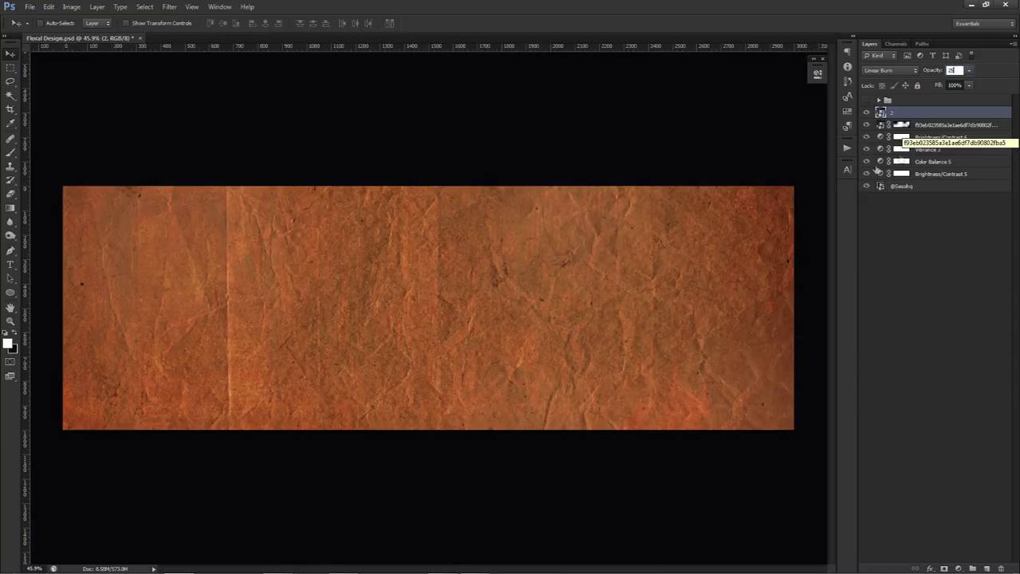
{"action": "key", "text": "Return"}
{"action": "left_click_drag", "start_coordinate": [656, 250], "coordinate": [664, 267]}
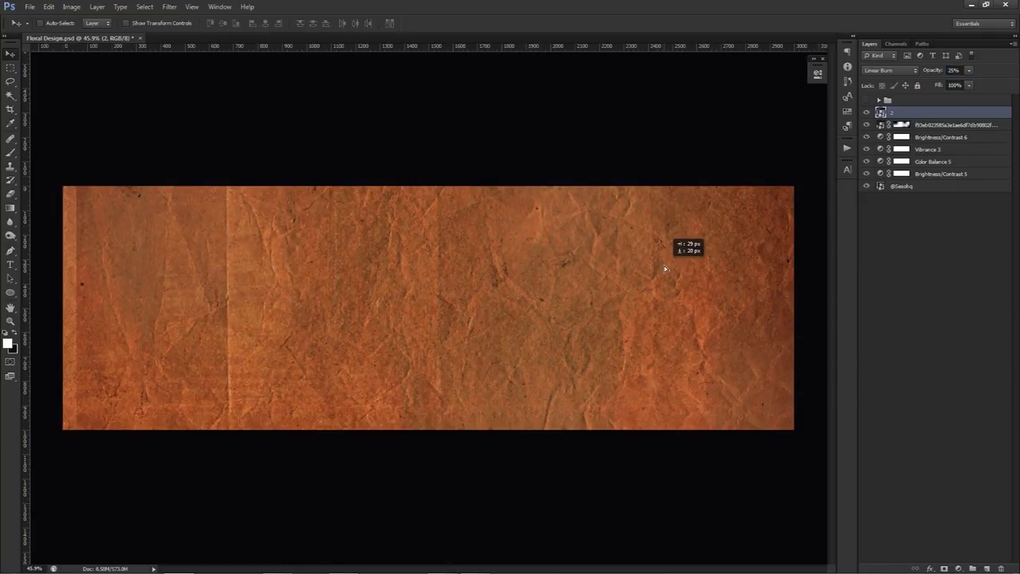
{"action": "left_click_drag", "start_coordinate": [580, 297], "coordinate": [559, 341]}
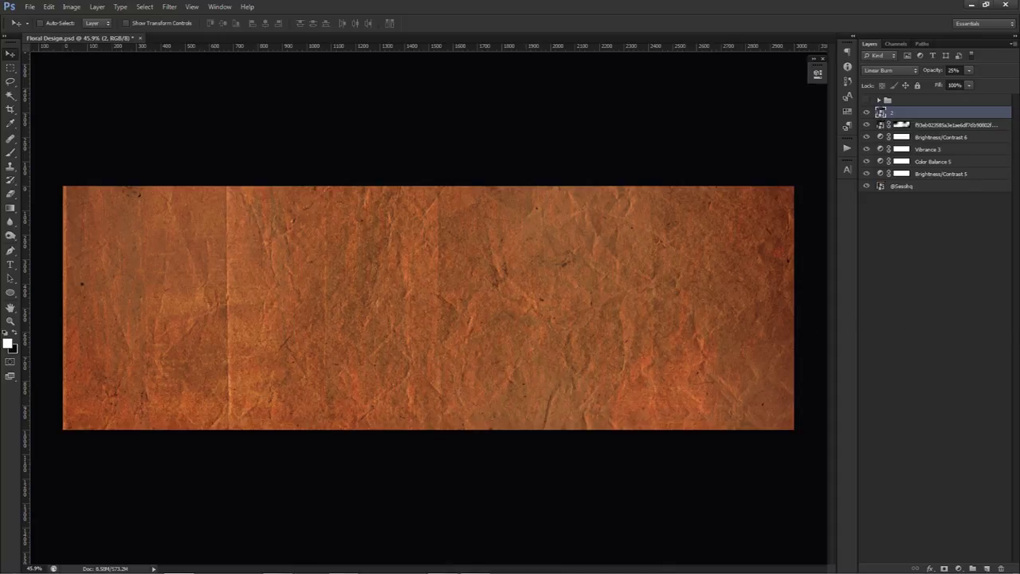
Place the green_leaves_PNG3671 image on the paper background as a new layer above the wood texture
{"action": "left_click_drag", "start_coordinate": [1019, 252], "coordinate": [515, 275]}
{"action": "left_click", "coordinate": [533, 23]}
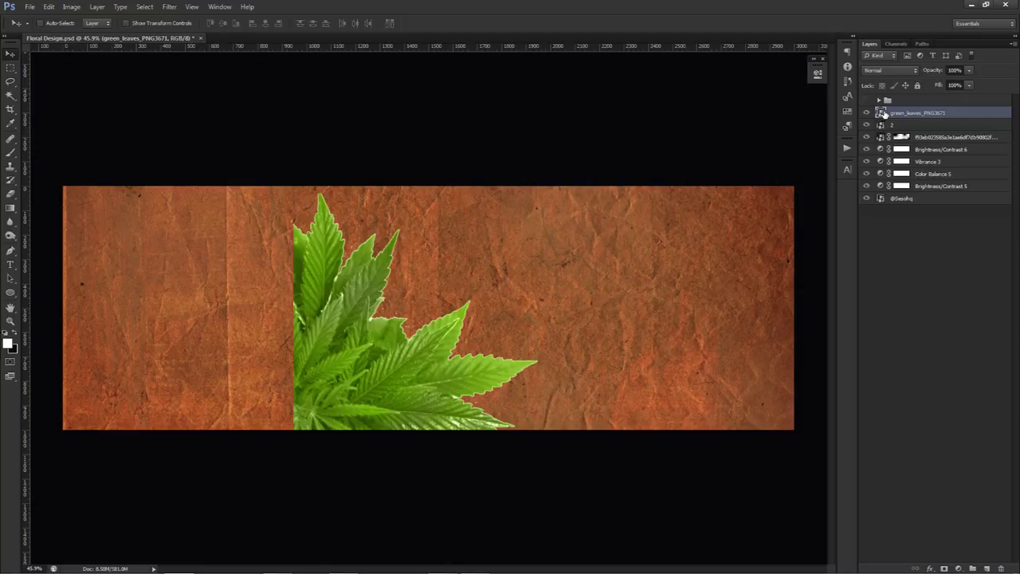
Open the placed leaves' source image, cut the contracted leaf selection onto its own layer, and hide the fringe and black backing layers
{"action": "double_click", "coordinate": [883, 114]}
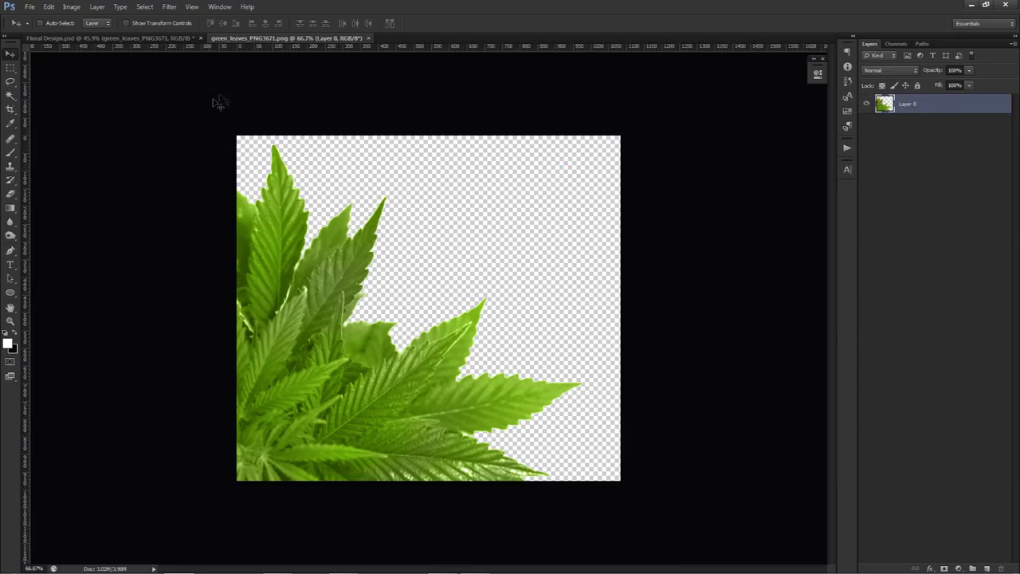
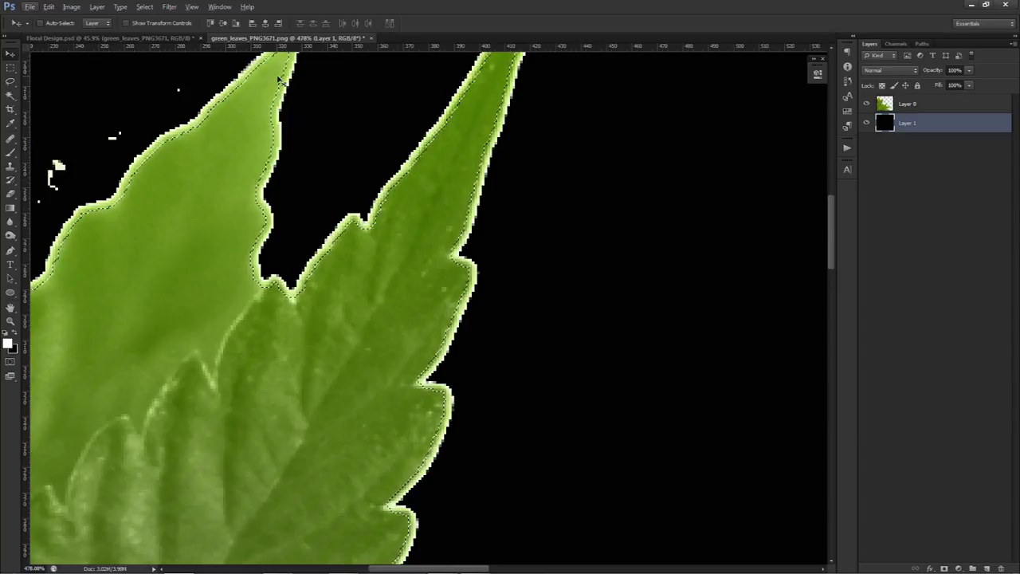
{"action": "scroll", "coordinate": [295, 120], "scroll_direction": "down", "scroll_amount": 3}
{"action": "scroll", "coordinate": [299, 125], "scroll_direction": "down", "scroll_amount": 5}
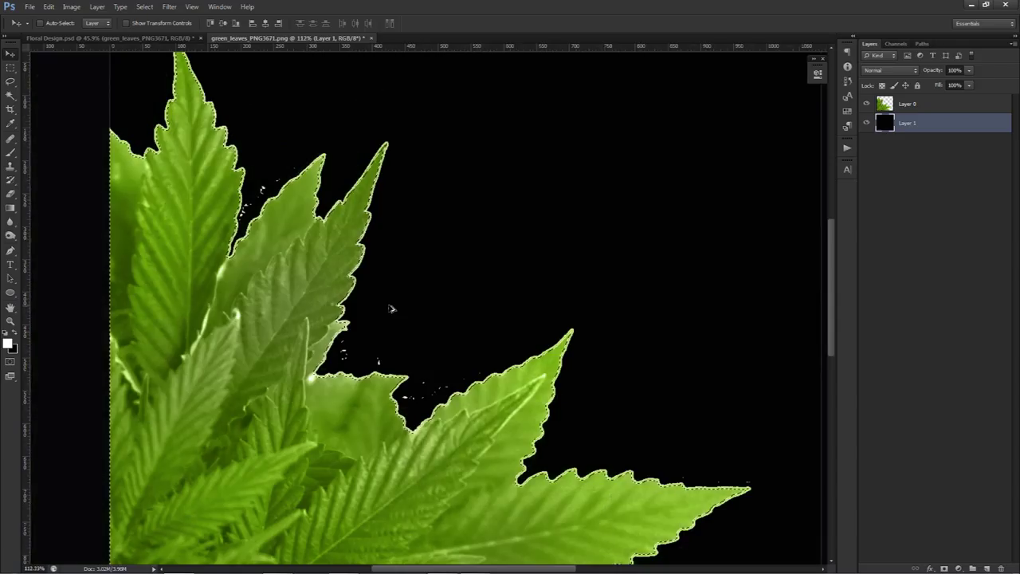
{"action": "left_click", "coordinate": [906, 105]}
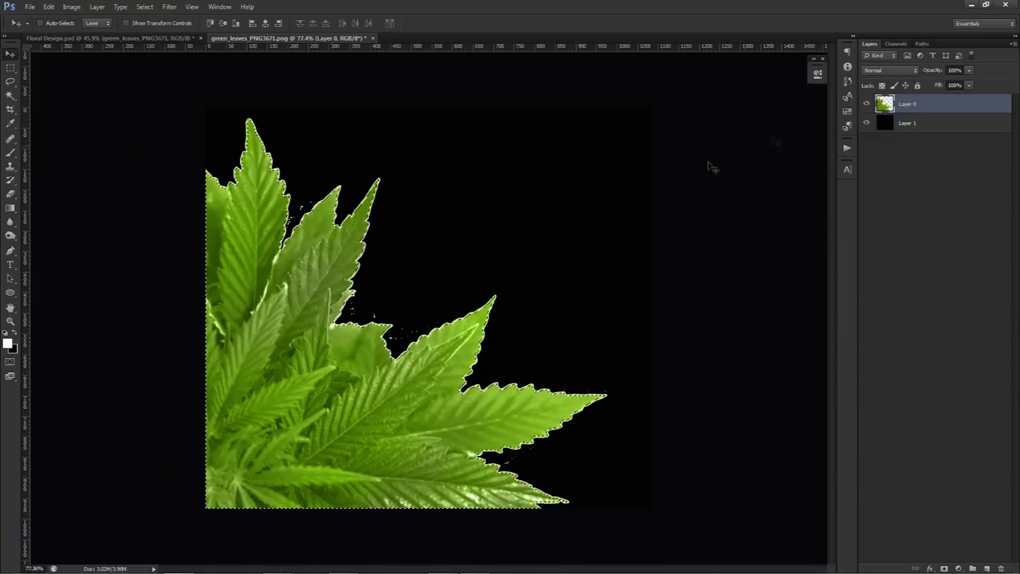
{"action": "key", "text": "m"}
{"action": "right_click", "coordinate": [574, 219]}
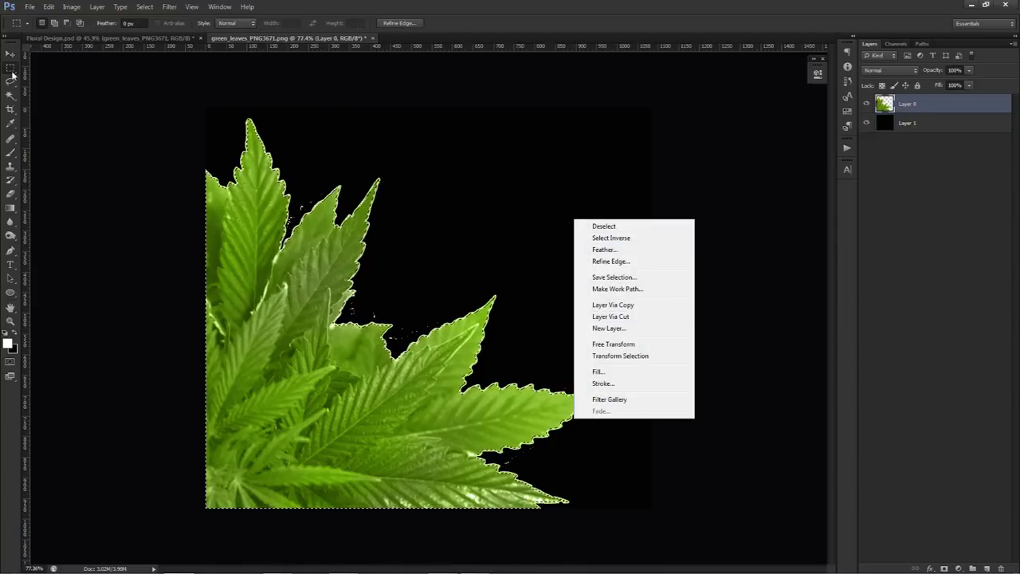
{"action": "left_click", "coordinate": [605, 318]}
{"action": "left_click", "coordinate": [867, 123]}
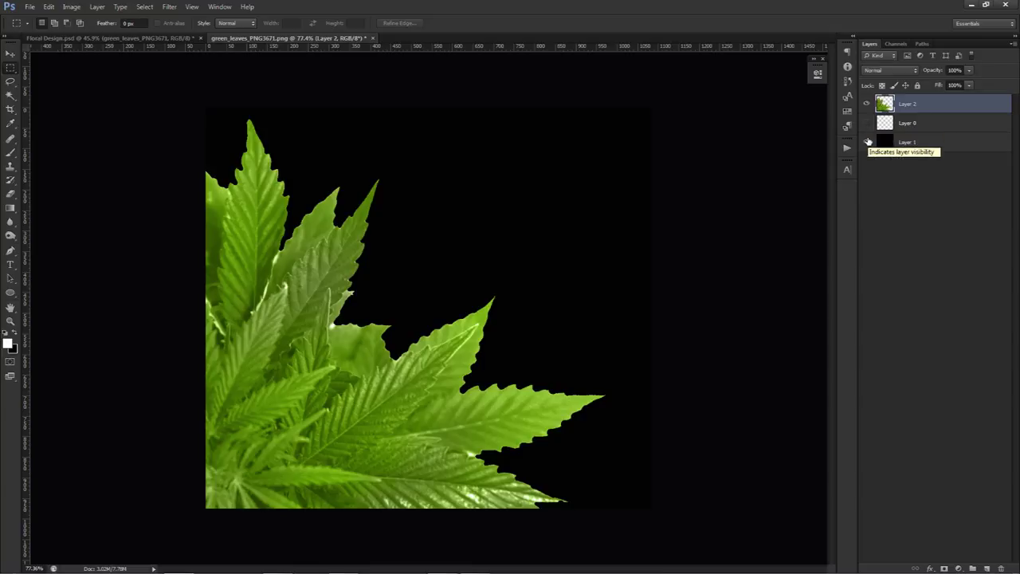
{"action": "left_click", "coordinate": [866, 144]}
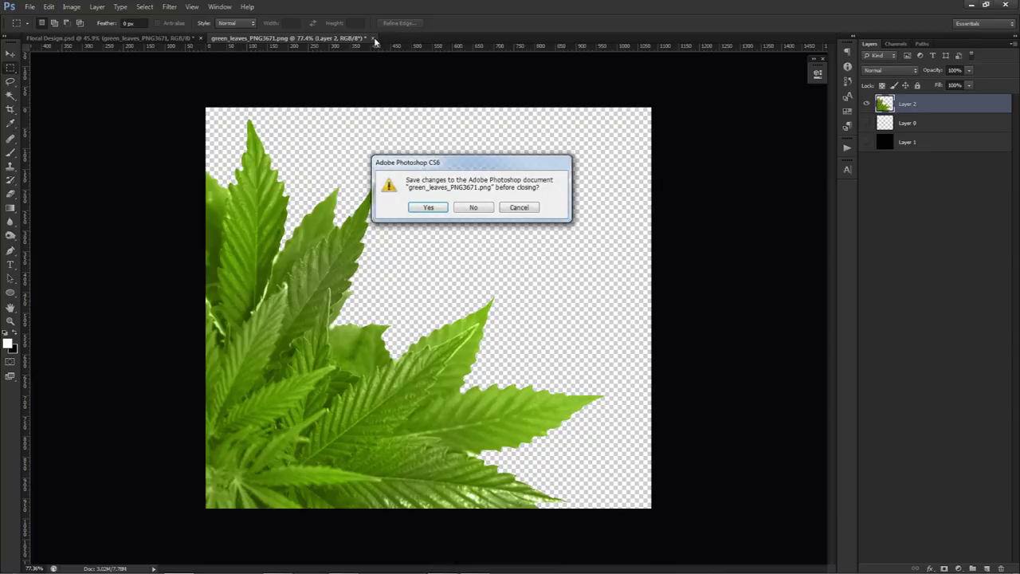
Close the leaf image, saving it as Photoshop file green_leaves_PNG3671 with Maximize Compatibility, and inspect the leaf edges on the banner
{"action": "left_click", "coordinate": [428, 208]}
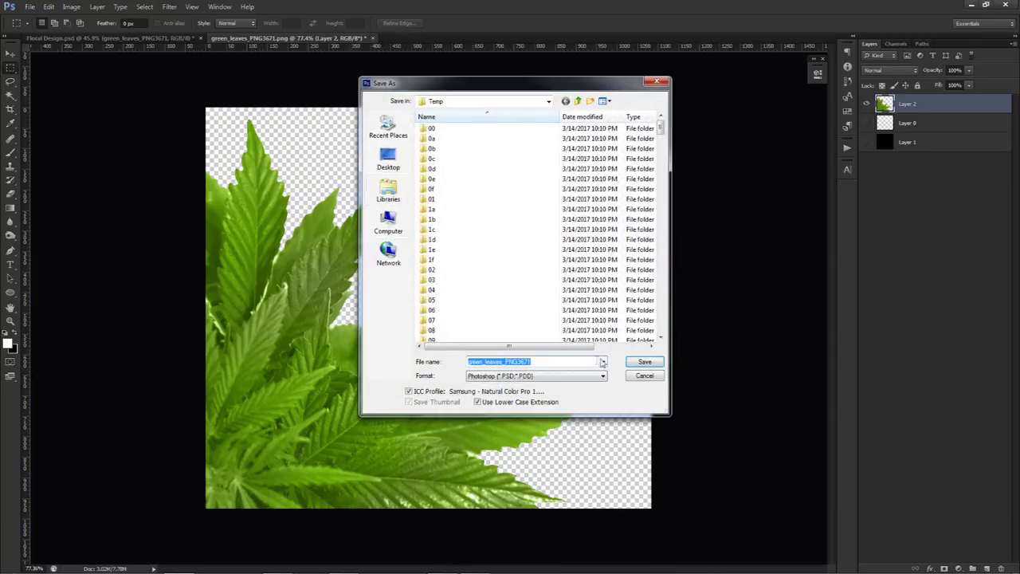
{"action": "left_click", "coordinate": [635, 361]}
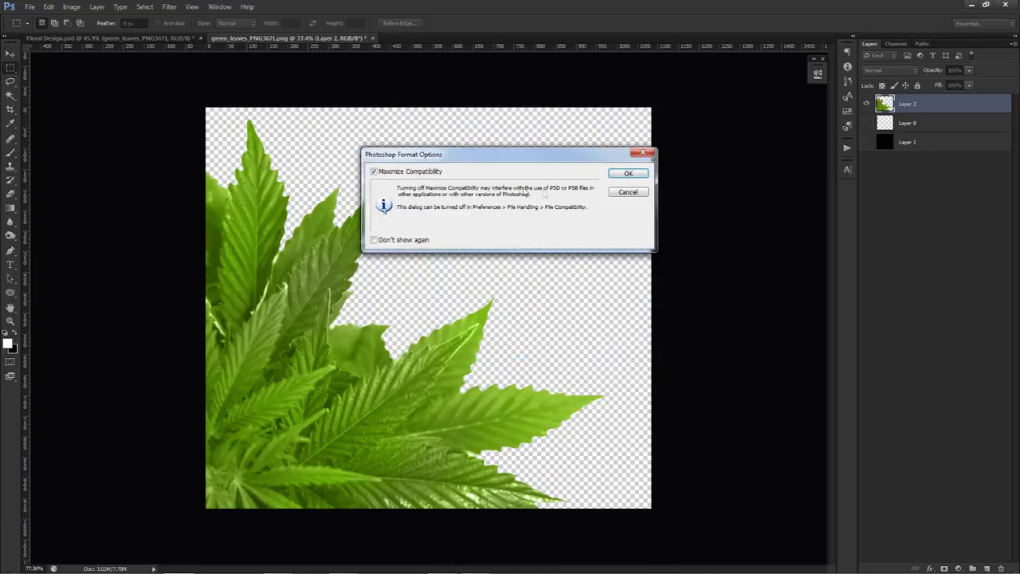
{"action": "left_click", "coordinate": [628, 174]}
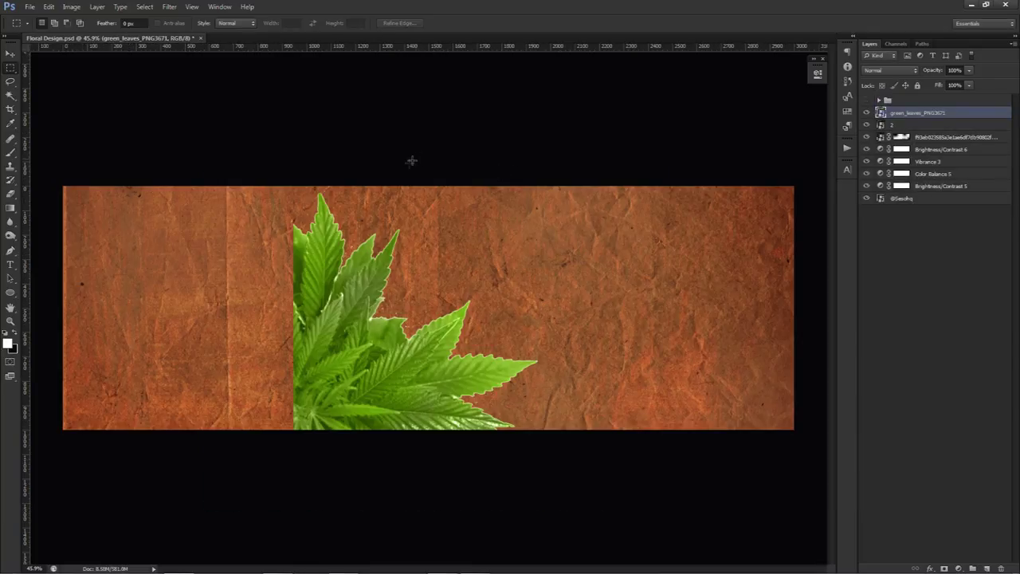
{"action": "key", "text": "v"}
{"action": "scroll", "coordinate": [388, 286], "scroll_direction": "up", "scroll_amount": 6}
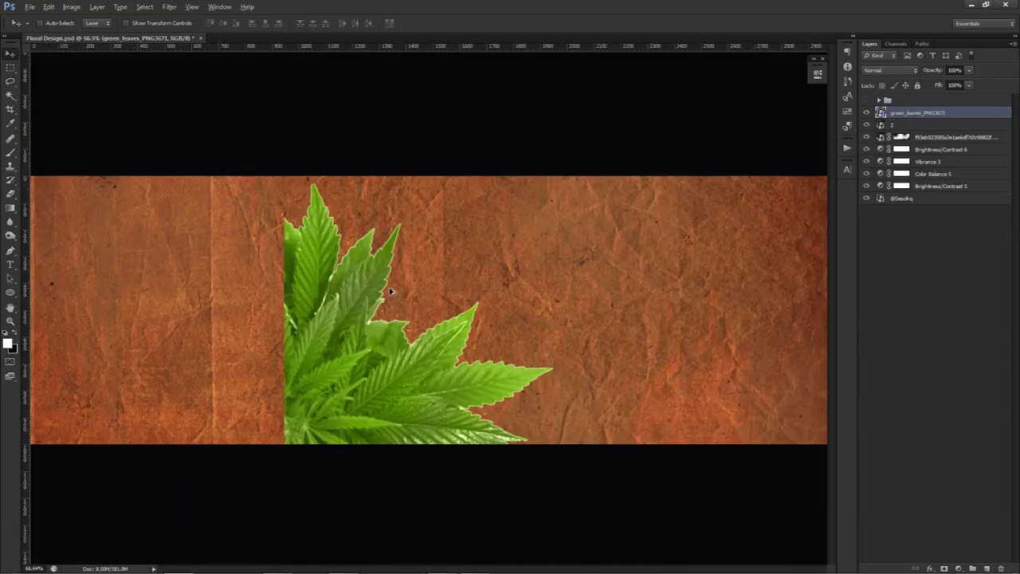
{"action": "scroll", "coordinate": [388, 286], "scroll_direction": "down", "scroll_amount": 4}
Reopen the placed leaves' source image, load the leaf outline as a selection and contract it
{"action": "double_click", "coordinate": [880, 112]}
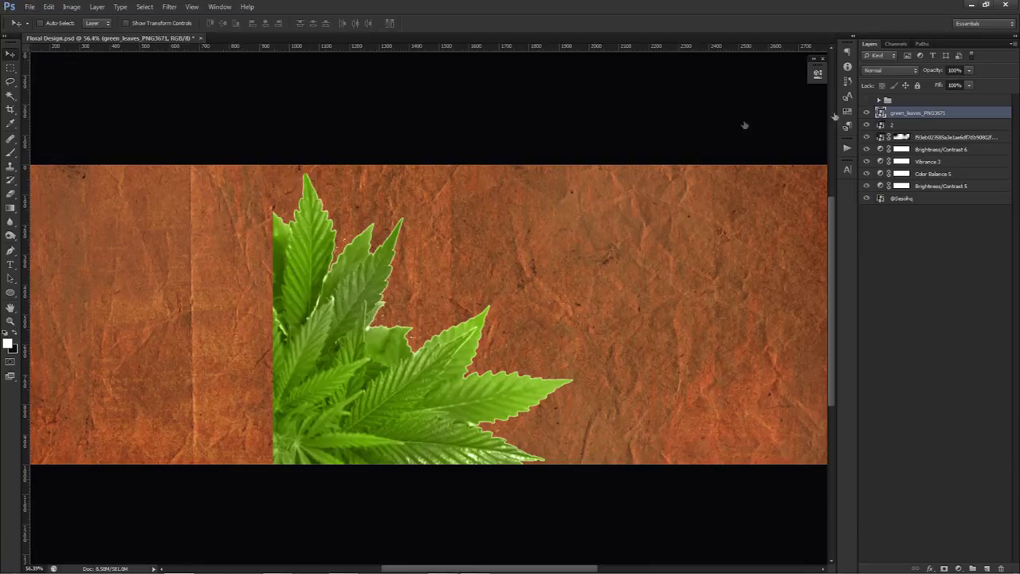
{"action": "scroll", "coordinate": [421, 292], "scroll_direction": "up", "scroll_amount": 4}
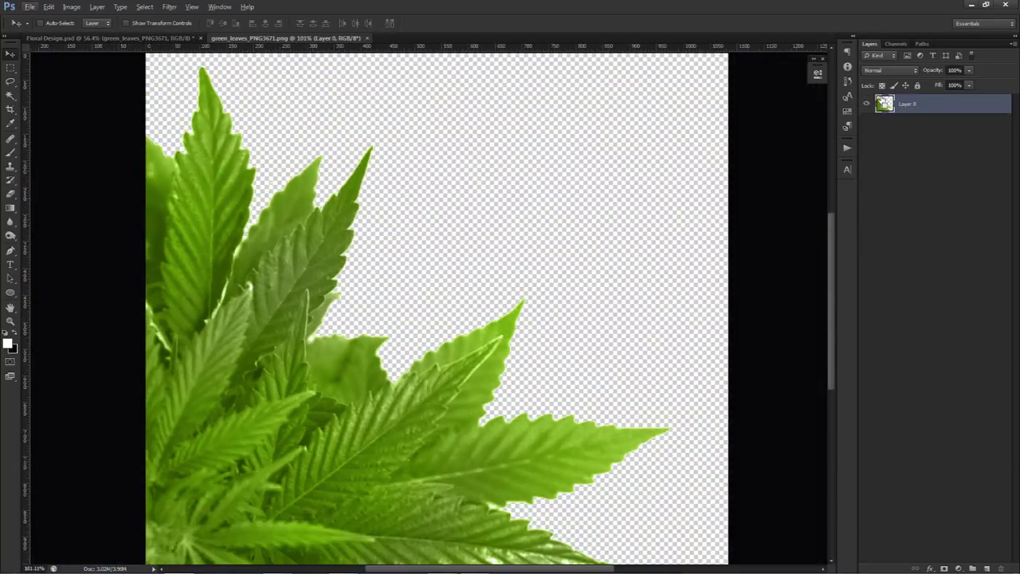
{"action": "left_click", "coordinate": [883, 103], "text": "ctrl"}
{"action": "left_click", "coordinate": [145, 8]}
{"action": "mouse_move", "coordinate": [161, 125]}
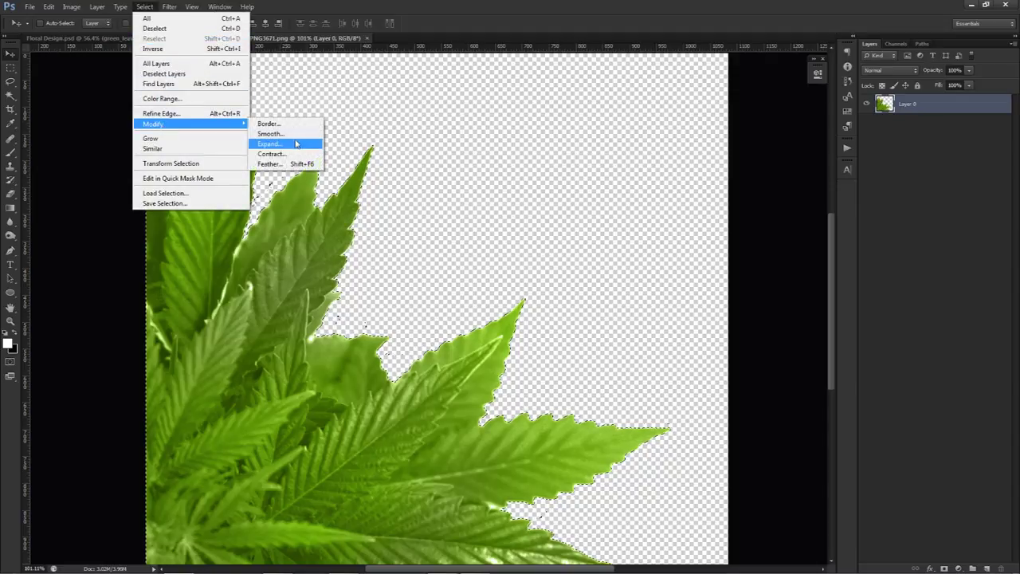
{"action": "left_click", "coordinate": [274, 152]}
{"action": "left_click", "coordinate": [552, 191]}
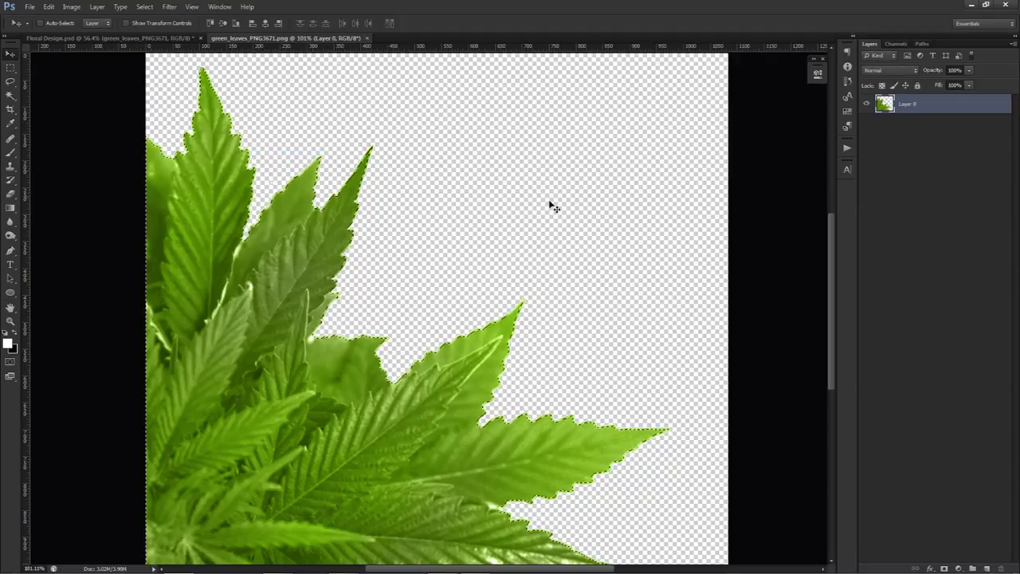
Cut the contracted leaf selection onto a new layer and delete the original layer holding the leftover fringe
{"action": "key", "text": "m"}
{"action": "right_click", "coordinate": [611, 187]}
{"action": "left_click", "coordinate": [649, 283]}
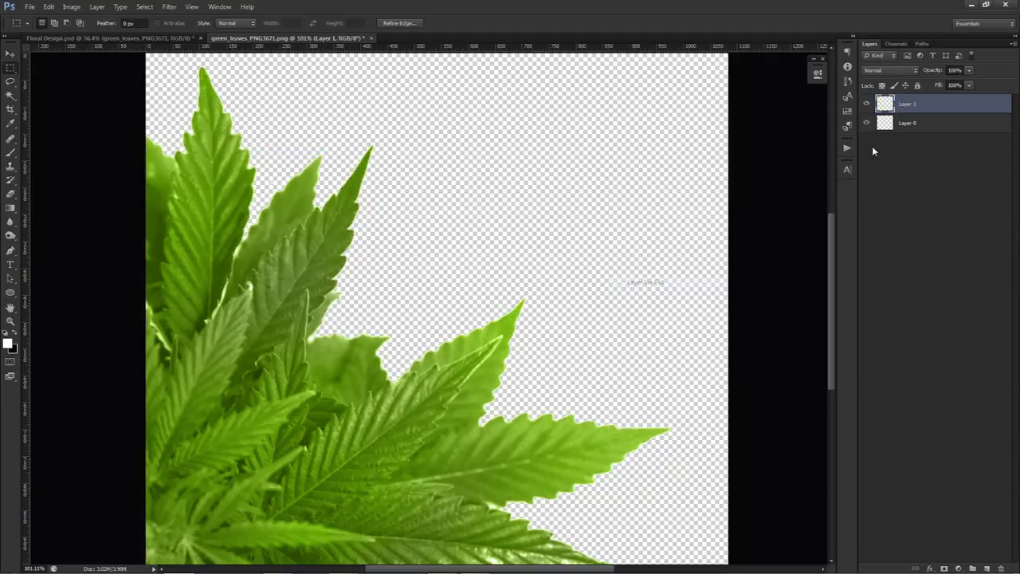
{"action": "left_click", "coordinate": [909, 126]}
{"action": "key", "text": "Delete"}
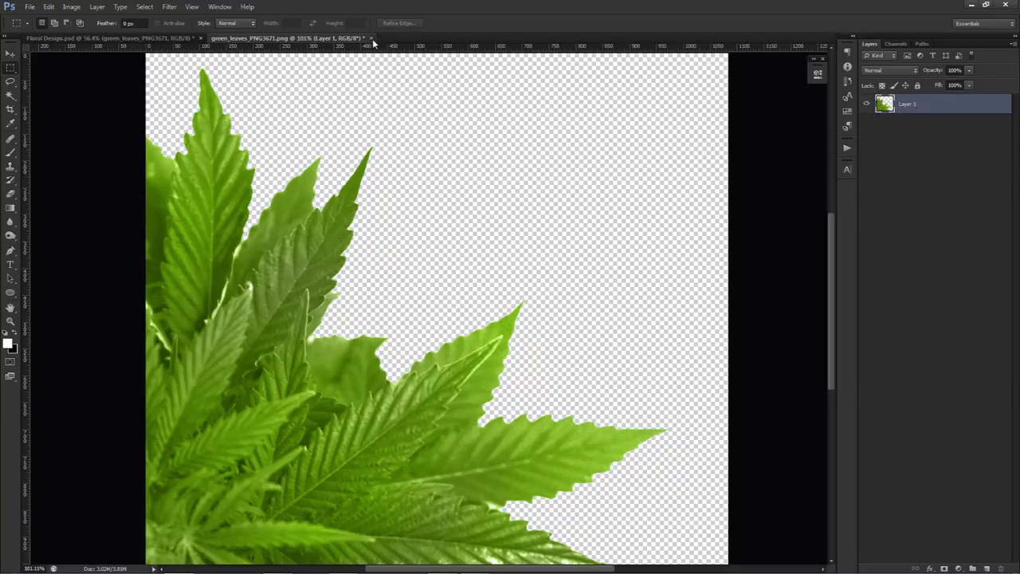
Save and close the cleaned leaf image so the banner updates
{"action": "left_click", "coordinate": [371, 37]}
{"action": "left_click", "coordinate": [428, 206]}
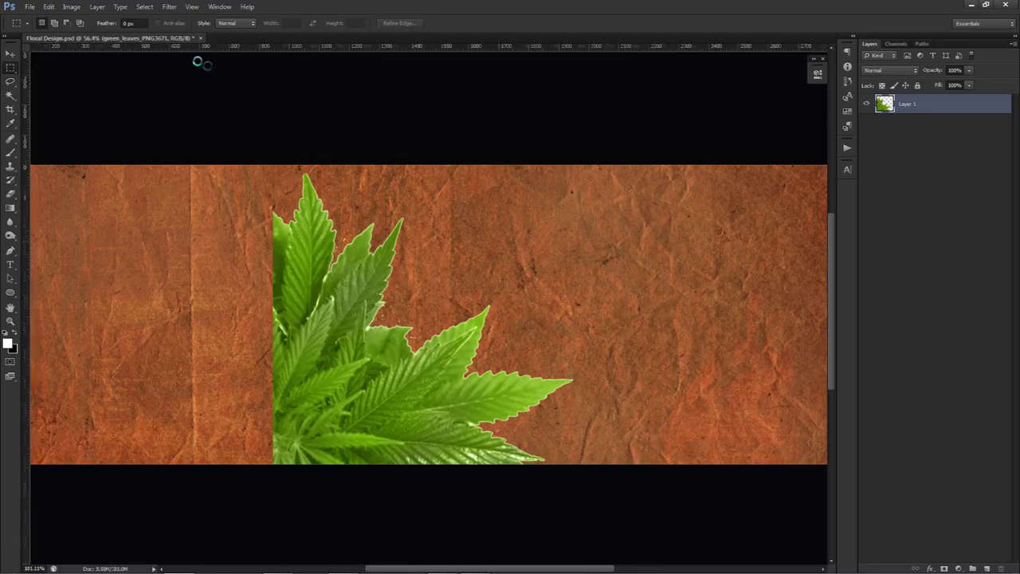
Move the leaves into the banner's lower-left corner and scale them down to about three quarters of its height
{"action": "key", "text": "v"}
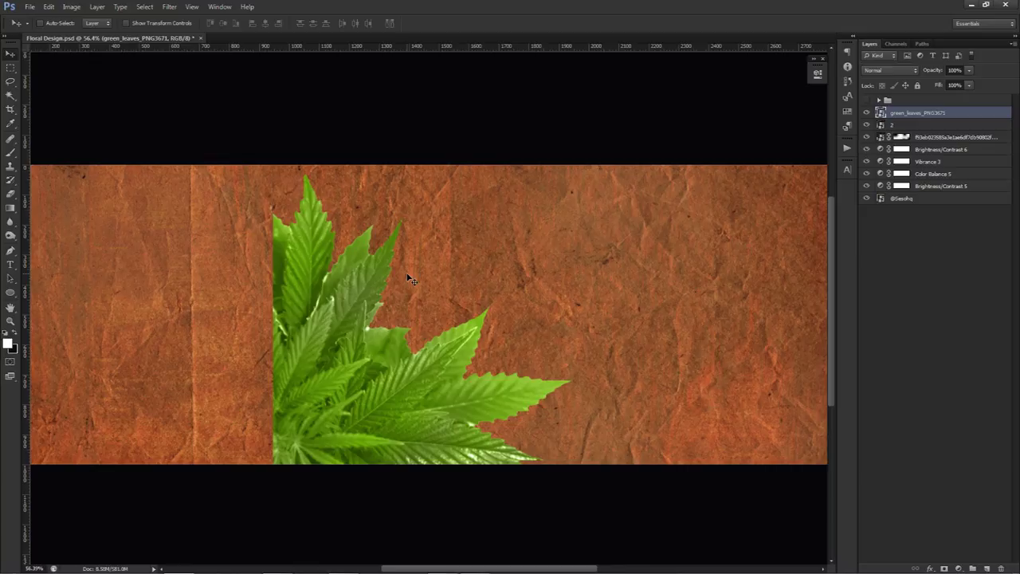
{"action": "scroll", "coordinate": [408, 277], "scroll_direction": "down", "scroll_amount": 2}
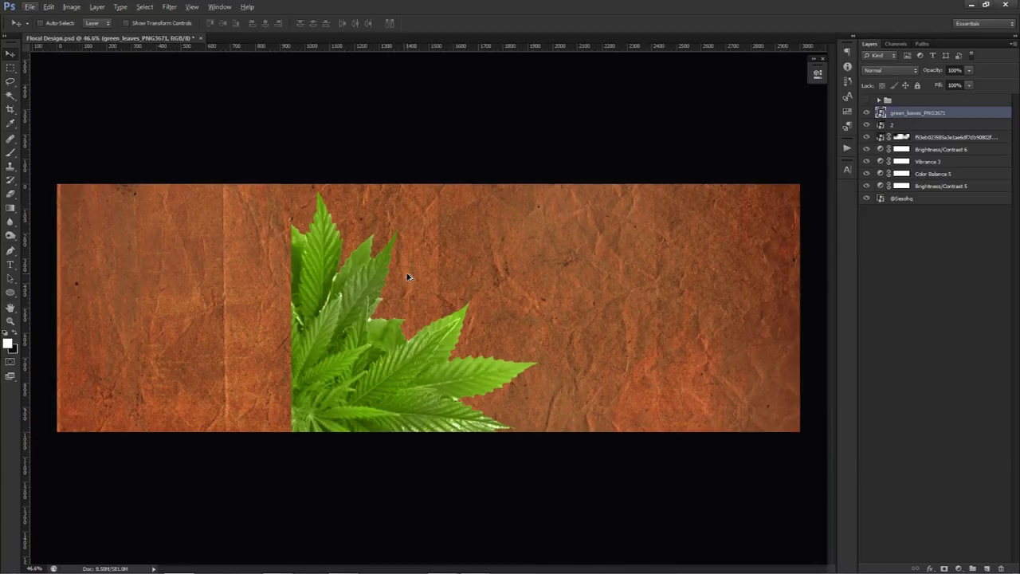
{"action": "left_click_drag", "start_coordinate": [467, 368], "coordinate": [271, 352]}
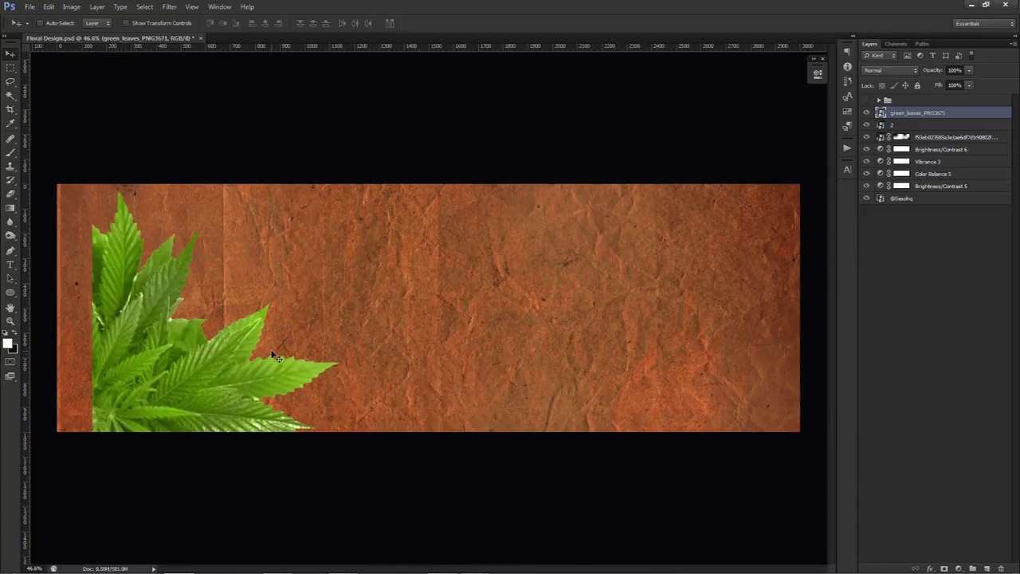
{"action": "left_click_drag", "start_coordinate": [264, 350], "coordinate": [231, 345]}
{"action": "key", "text": "ctrl+t"}
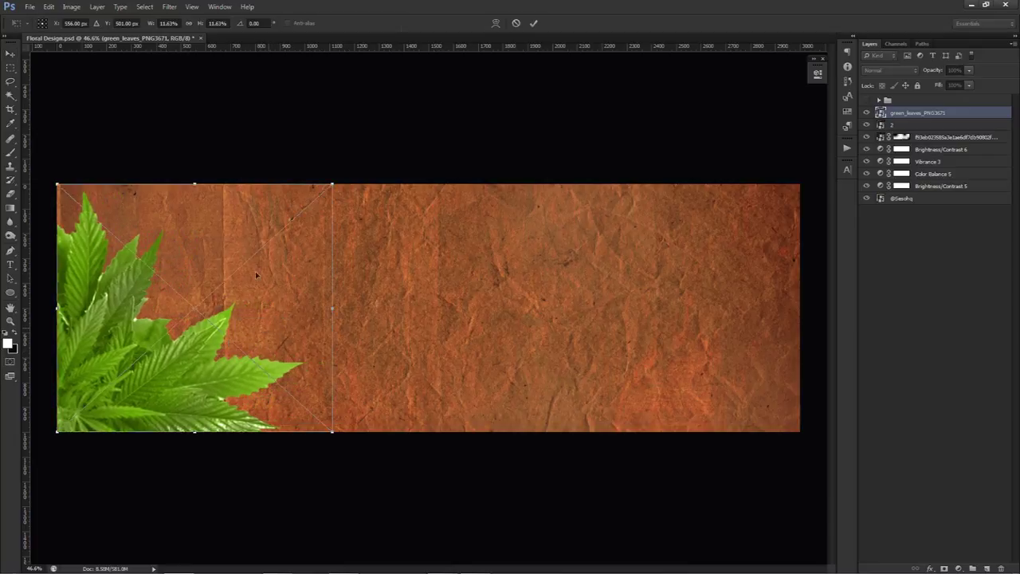
{"action": "left_click_drag", "start_coordinate": [335, 184], "coordinate": [257, 211]}
{"action": "key", "text": "Return"}
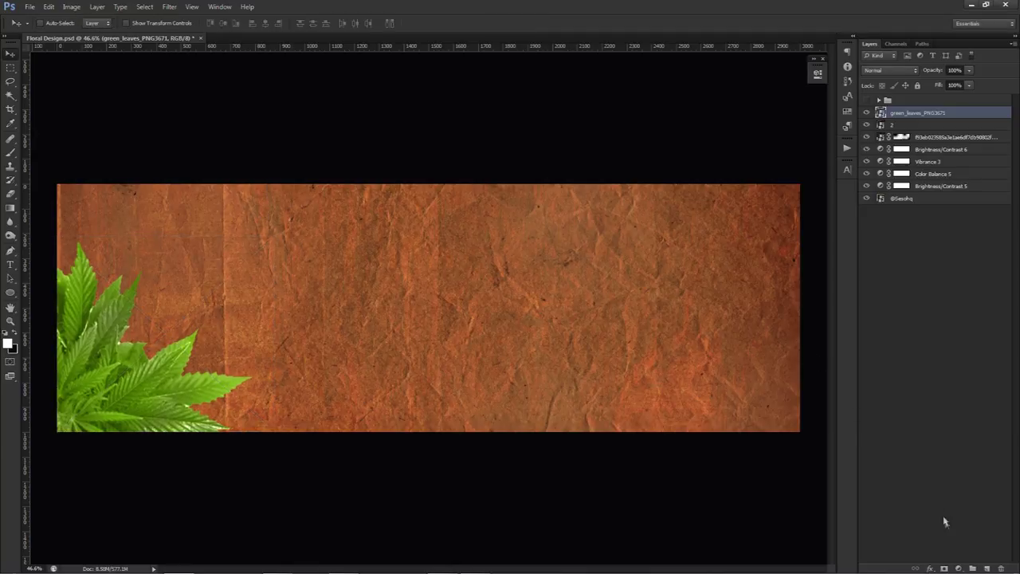
Add a Color Balance adjustment above the green leaves and clip it to the leaves layer
{"action": "left_click", "coordinate": [954, 561]}
{"action": "left_click", "coordinate": [957, 568]}
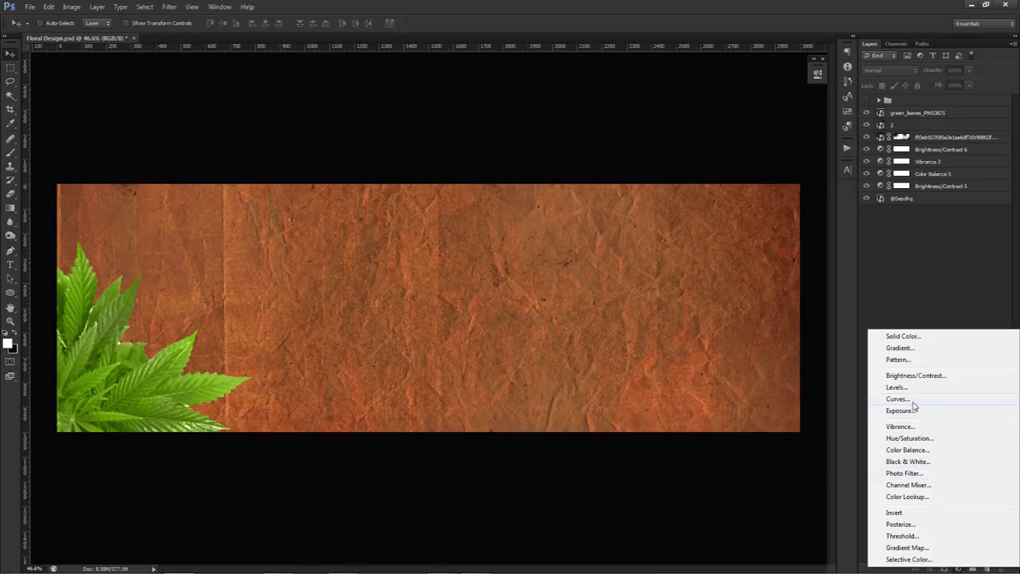
{"action": "left_click", "coordinate": [907, 449]}
{"action": "left_click_drag", "start_coordinate": [929, 106], "coordinate": [914, 121]}
{"action": "right_click", "coordinate": [925, 115]}
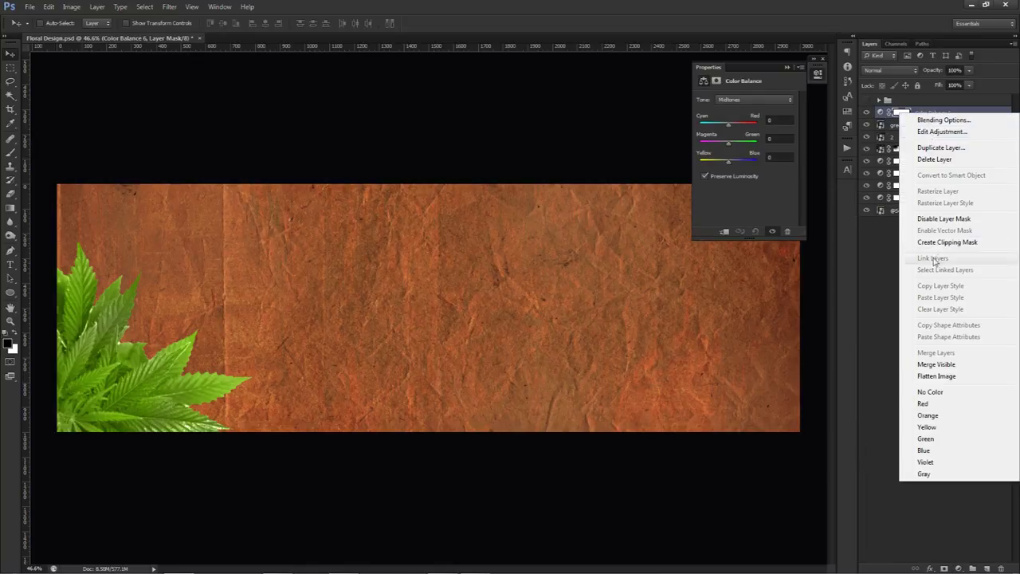
{"action": "left_click", "coordinate": [942, 239]}
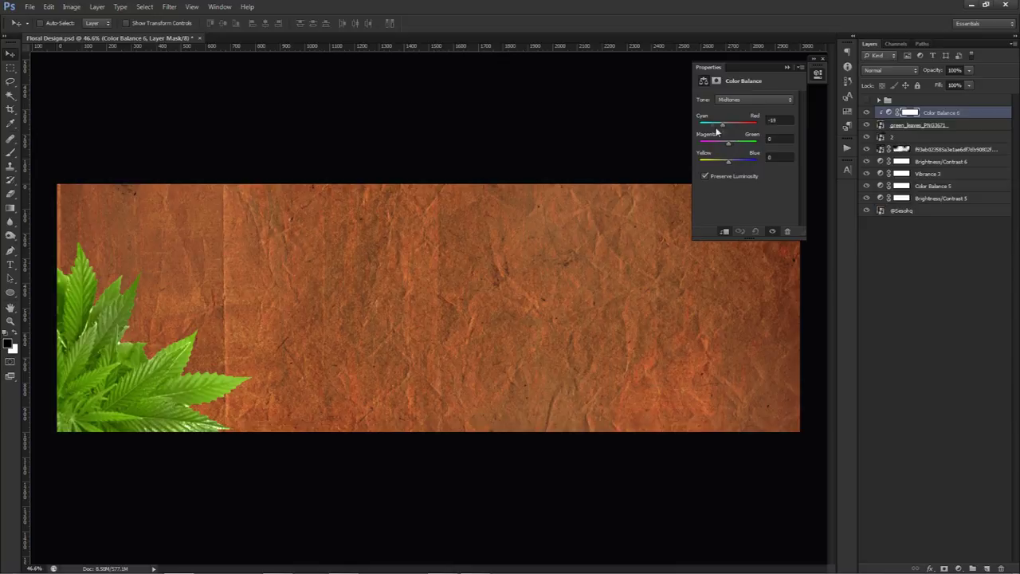
Set the leaves' midtone color balance to Cyan-Red +25, Magenta-Green -16 and Yellow-Blue +38, and compare the leaves with and without it
{"action": "left_click_drag", "start_coordinate": [728, 124], "coordinate": [738, 121]}
{"action": "mouse_move", "coordinate": [723, 145]}
{"action": "left_mouse_down"}
{"action": "mouse_move", "coordinate": [742, 141]}
{"action": "mouse_move", "coordinate": [726, 142]}
{"action": "left_mouse_up"}
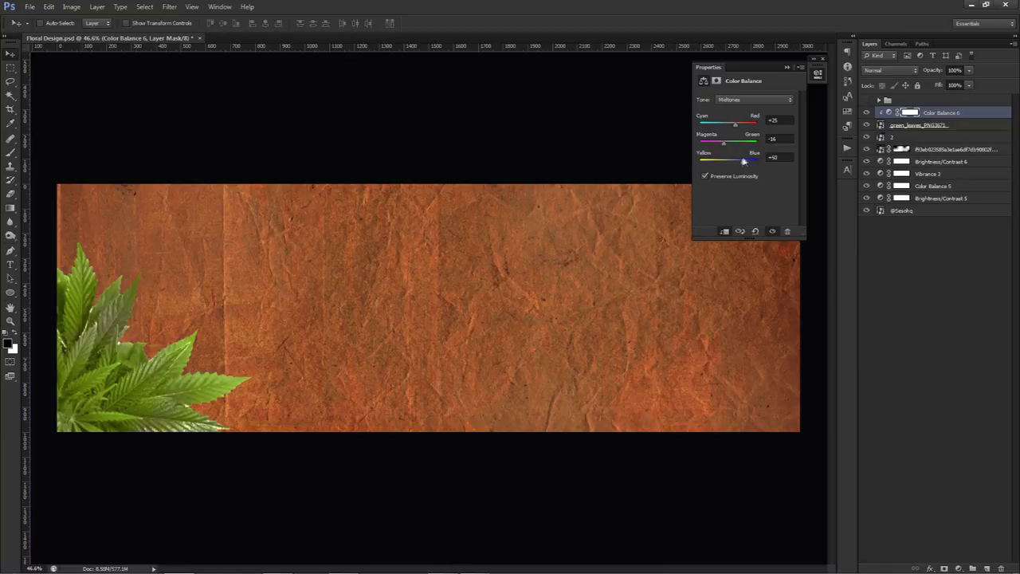
{"action": "left_click_drag", "start_coordinate": [735, 161], "coordinate": [739, 163]}
{"action": "left_click", "coordinate": [866, 113]}
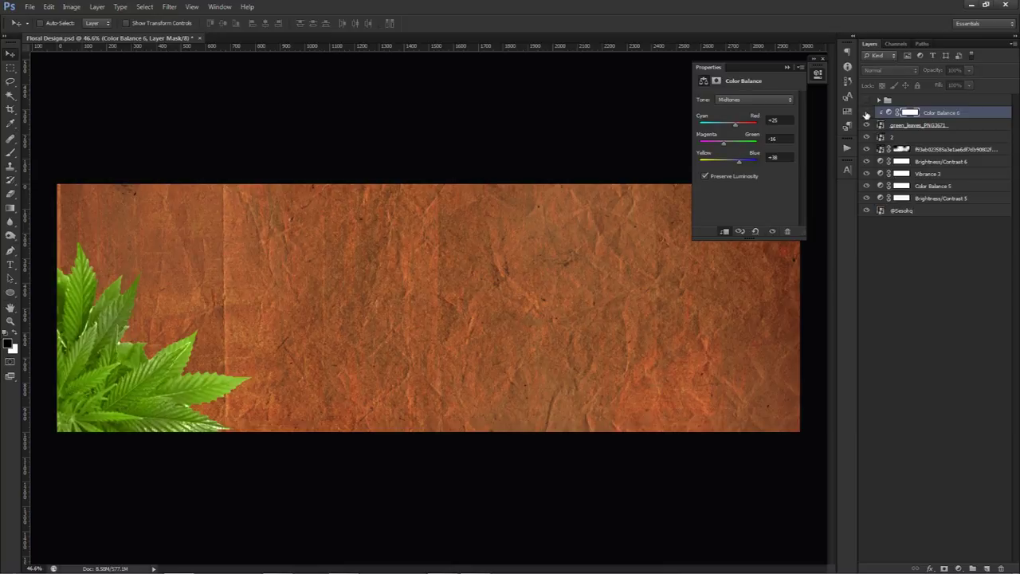
{"action": "left_click", "coordinate": [867, 113]}
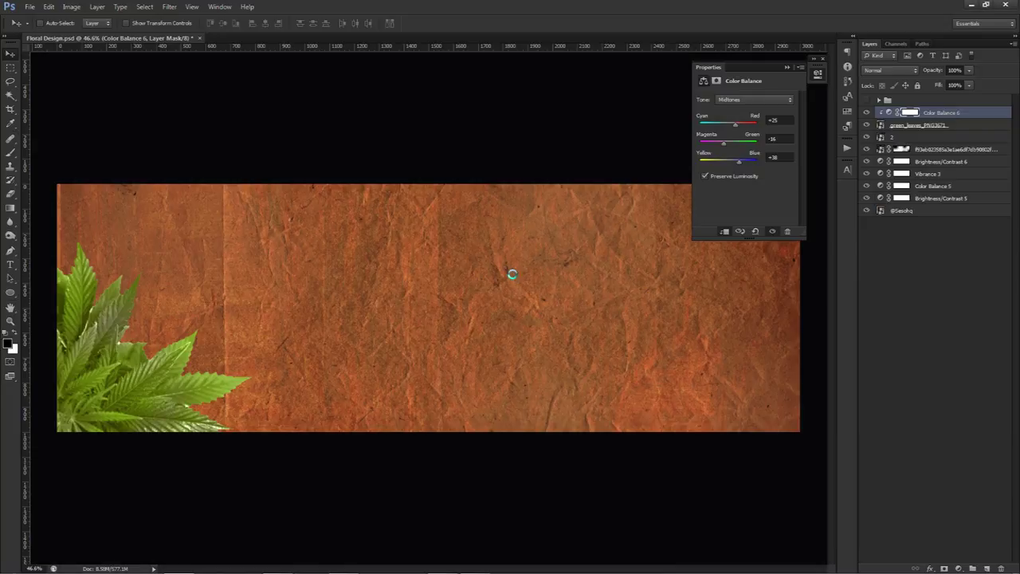
Place the red flower image 0_7e50f_3391eab5_orig near the middle of the banner
{"action": "key", "text": "ctrl+t"}
{"action": "left_click", "coordinate": [534, 24]}
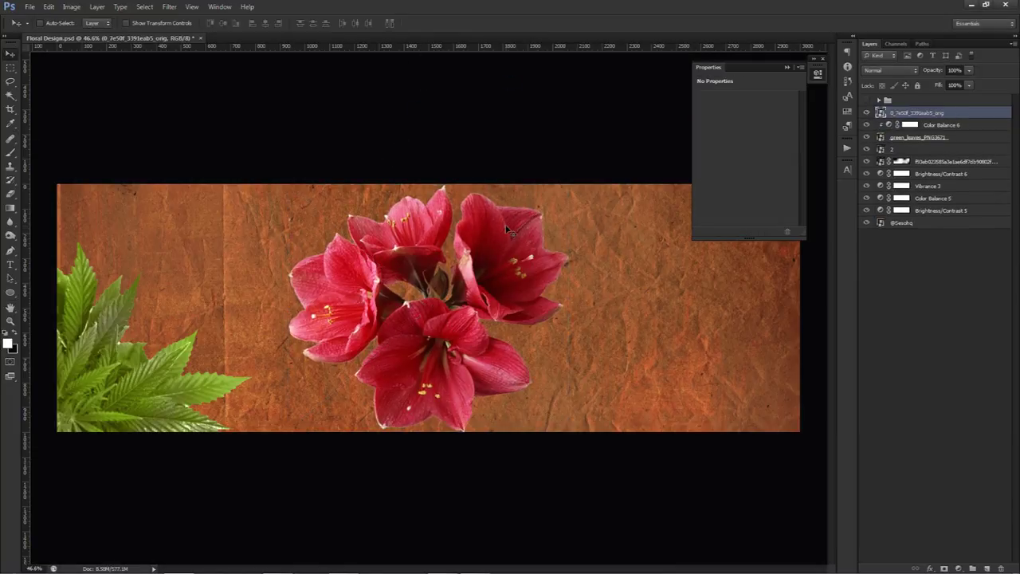
Open the placed flowers' source image, load the flower outline as a selection and contract it by 2 pixels
{"action": "double_click", "coordinate": [880, 112]}
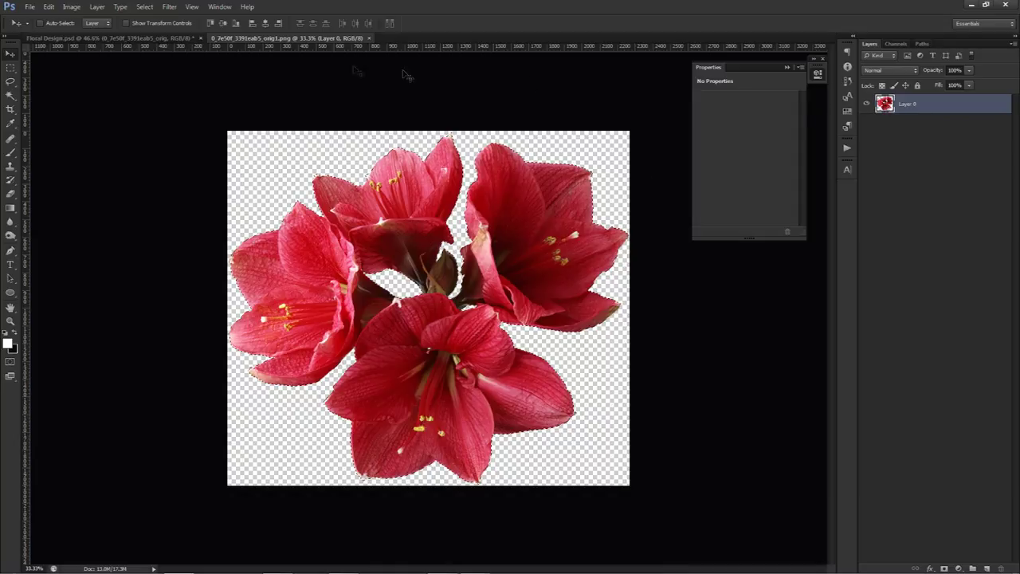
{"action": "left_click", "coordinate": [145, 7]}
{"action": "mouse_move", "coordinate": [164, 123]}
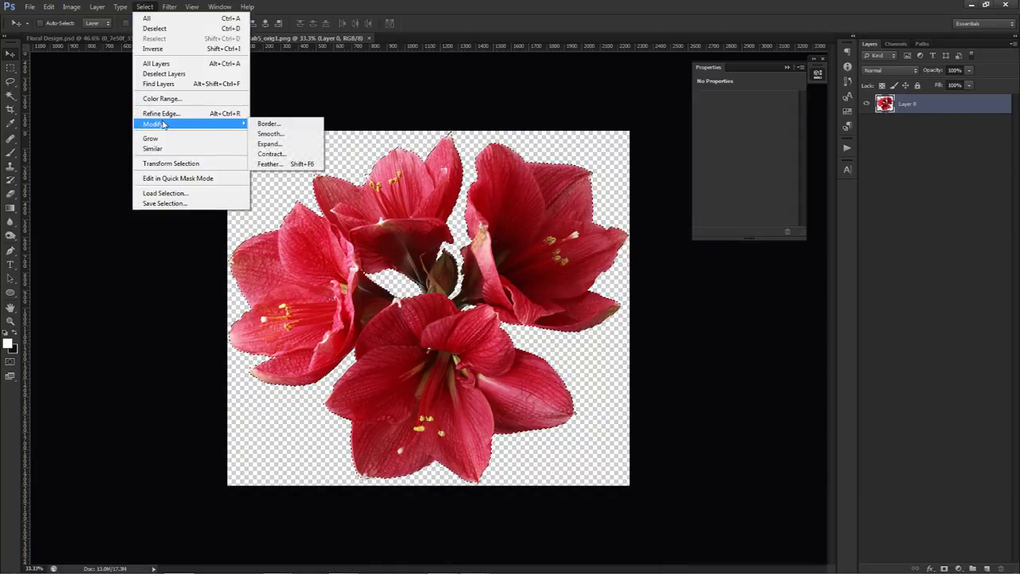
{"action": "left_click", "coordinate": [271, 154]}
{"action": "type", "text": "2"}
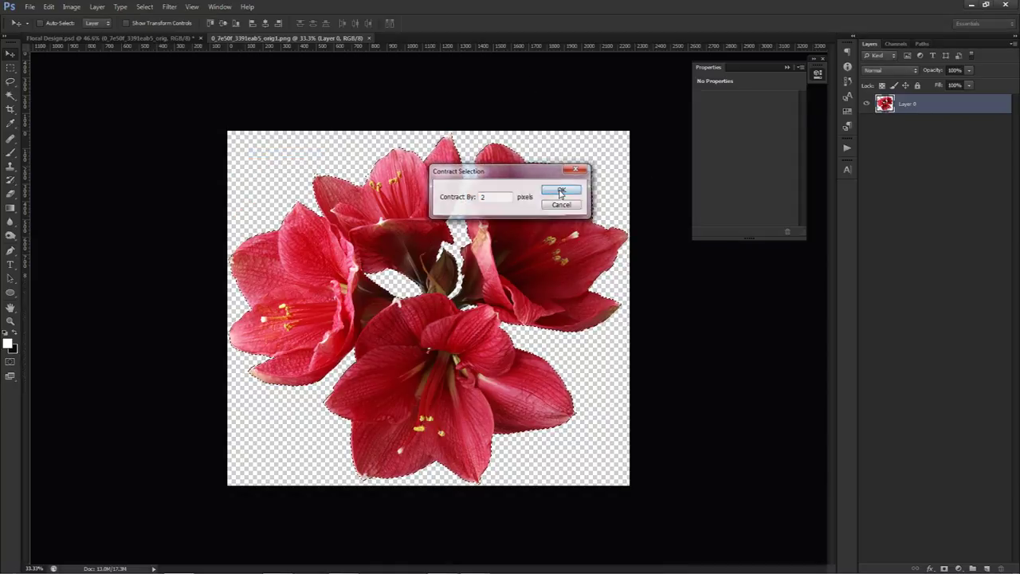
{"action": "left_click", "coordinate": [561, 192]}
{"action": "key", "text": "m"}
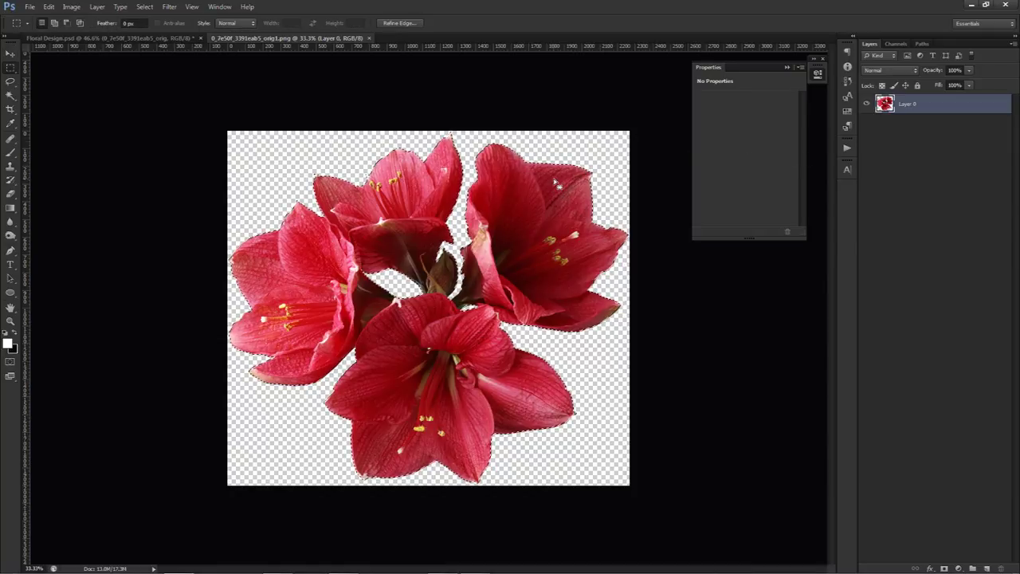
Cut the contracted flower selection to a new layer, delete the leftover fringe layer, and save and close the source image
{"action": "right_click", "coordinate": [557, 183]}
{"action": "left_click", "coordinate": [603, 275]}
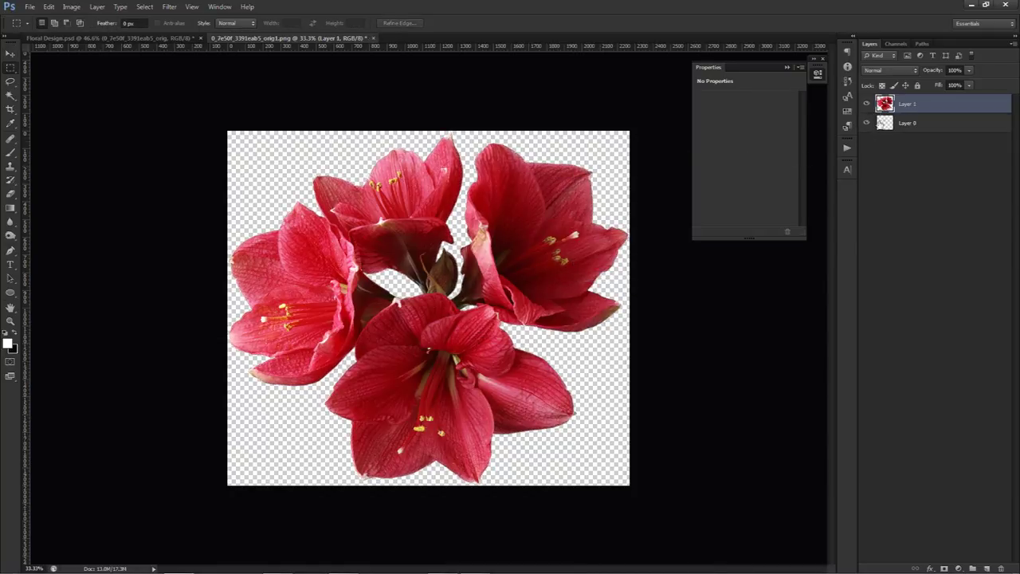
{"action": "left_click", "coordinate": [909, 123]}
{"action": "key", "text": "Delete"}
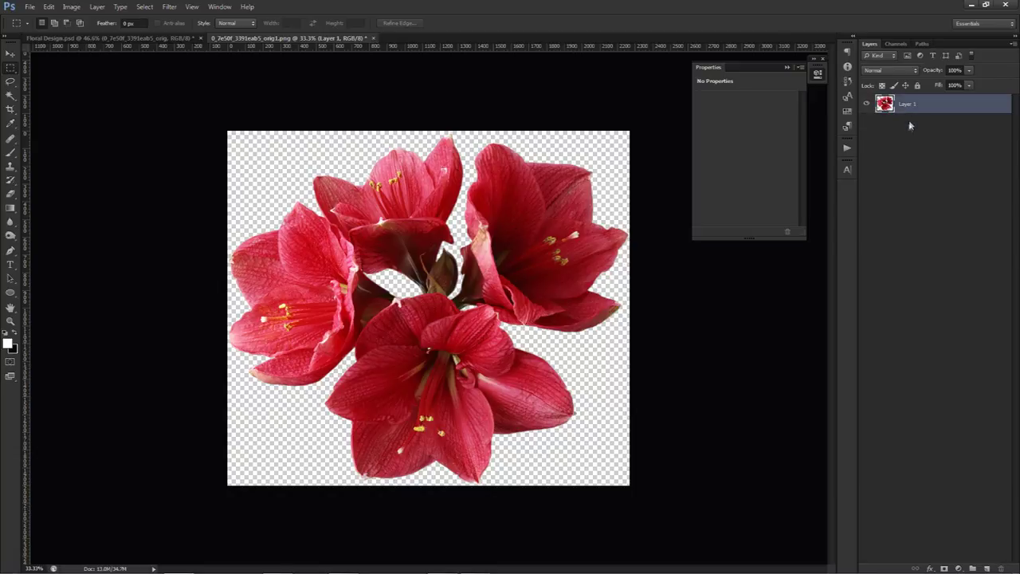
{"action": "left_click", "coordinate": [373, 39]}
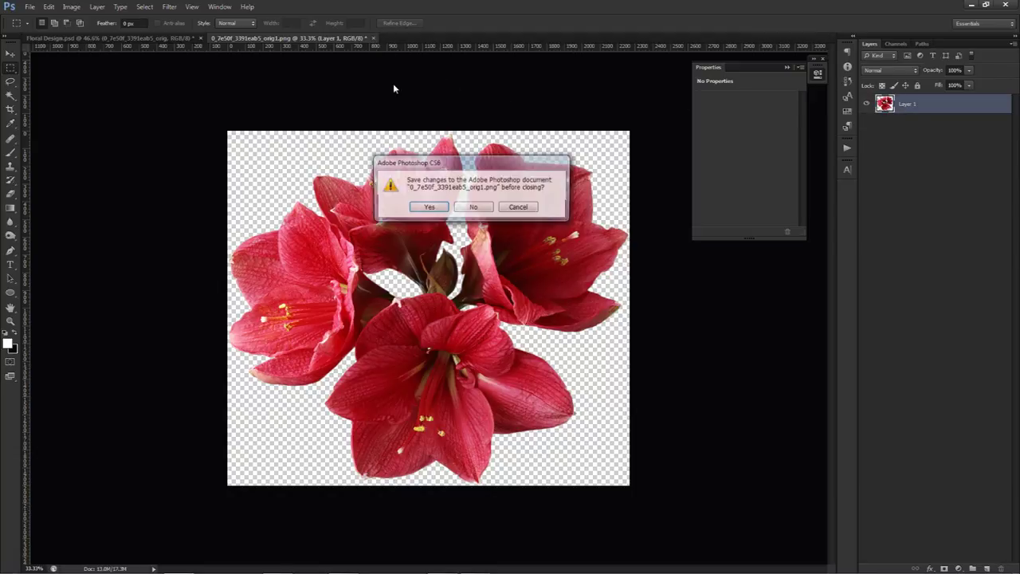
{"action": "left_click", "coordinate": [439, 207]}
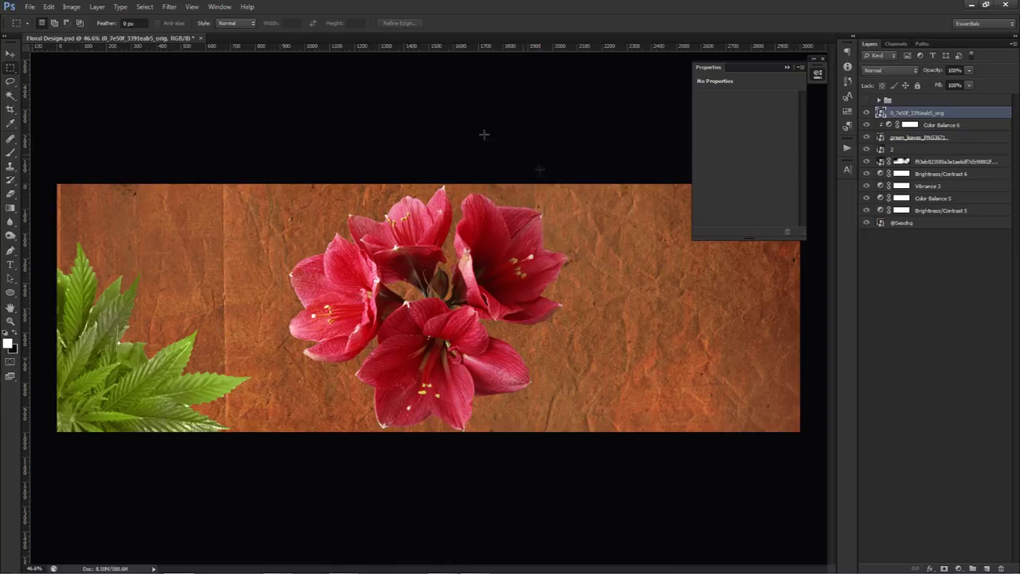
Scale down the red flowers and position them over the green leaves in the banner's lower-left corner
{"action": "key", "text": "v"}
{"action": "left_click_drag", "start_coordinate": [542, 251], "coordinate": [286, 330]}
{"action": "key", "text": "ctrl+t"}
{"action": "left_click_drag", "start_coordinate": [286, 236], "coordinate": [224, 295]}
{"action": "key", "text": "Return"}
{"action": "left_click_drag", "start_coordinate": [293, 326], "coordinate": [303, 304]}
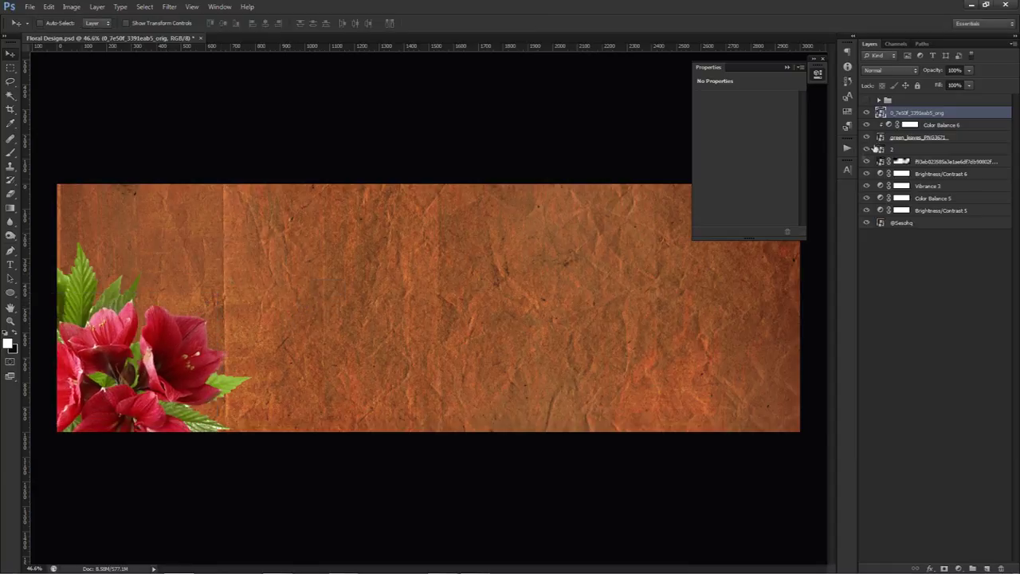
Add a Color Balance adjustment clipped to the red flowers layer and shift its midtones toward red
{"action": "left_click", "coordinate": [957, 568]}
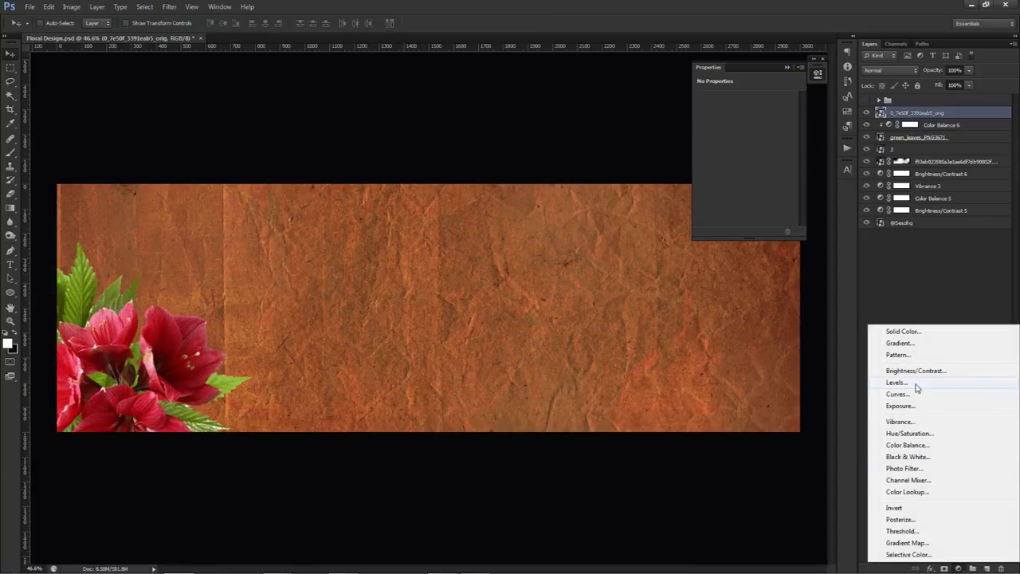
{"action": "left_click", "coordinate": [914, 445]}
{"action": "right_click", "coordinate": [944, 117]}
{"action": "left_click", "coordinate": [934, 241]}
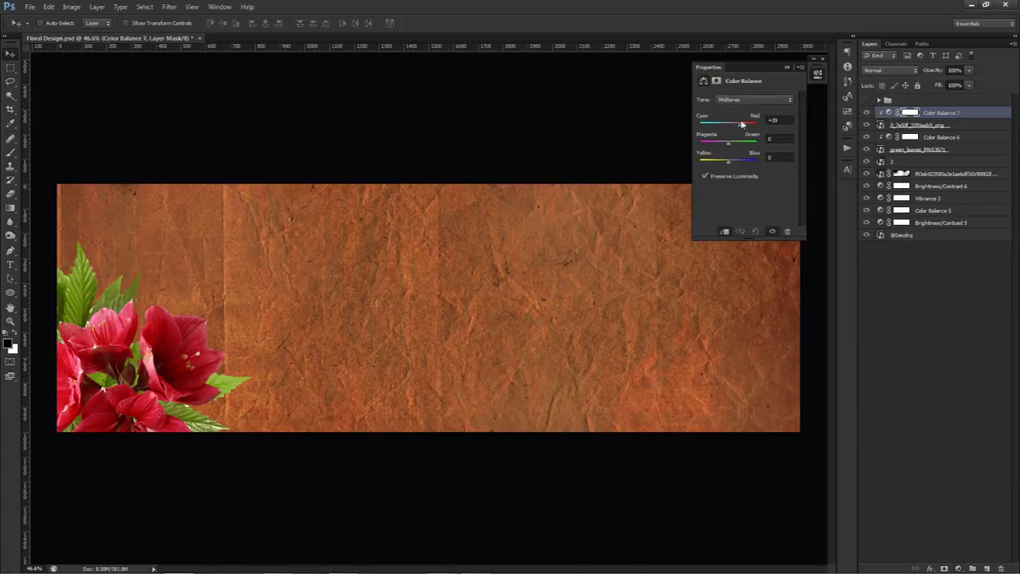
{"action": "left_click_drag", "start_coordinate": [727, 143], "coordinate": [735, 163]}
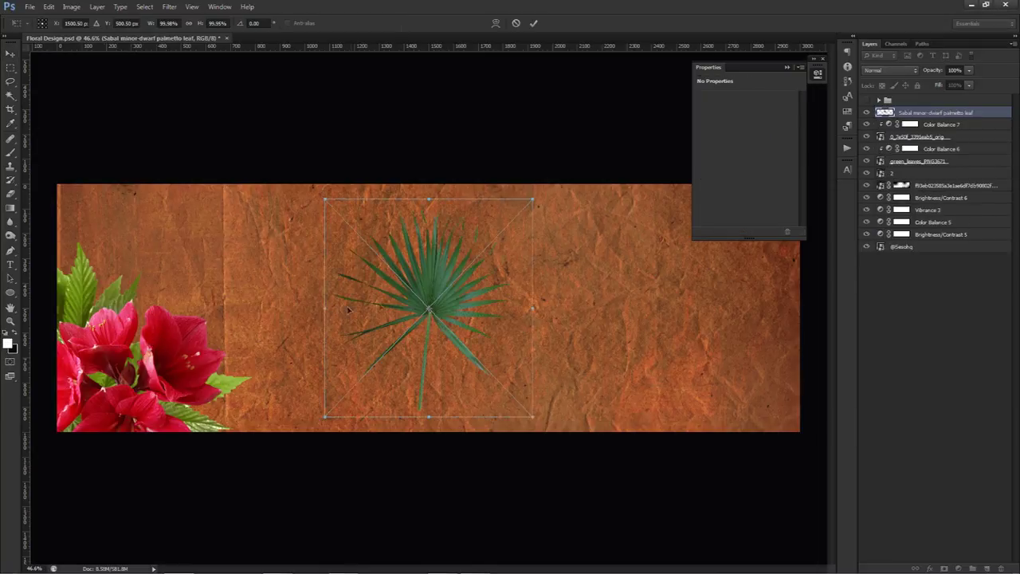
Scale down the placed Sabal minor-dwarf palmetto leaf and position it over the flowers in the lower-left corner
{"action": "left_click_drag", "start_coordinate": [552, 193], "coordinate": [467, 302]}
{"action": "key", "text": "Return"}
{"action": "left_click_drag", "start_coordinate": [270, 368], "coordinate": [221, 401]}
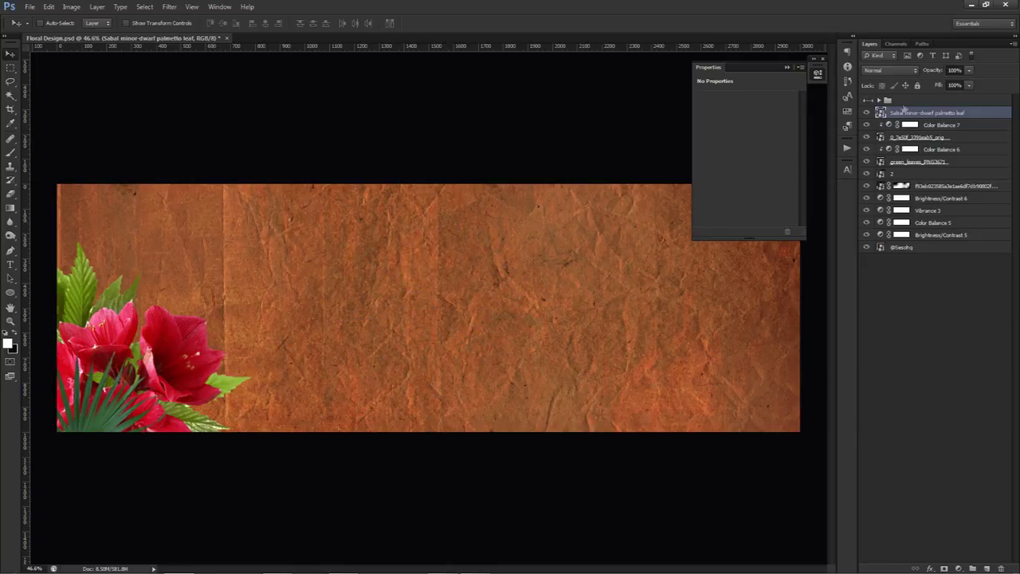
Add a Color Balance adjustment clipped to the palmetto leaf layer and shift its midtones toward red
{"action": "left_click", "coordinate": [960, 567]}
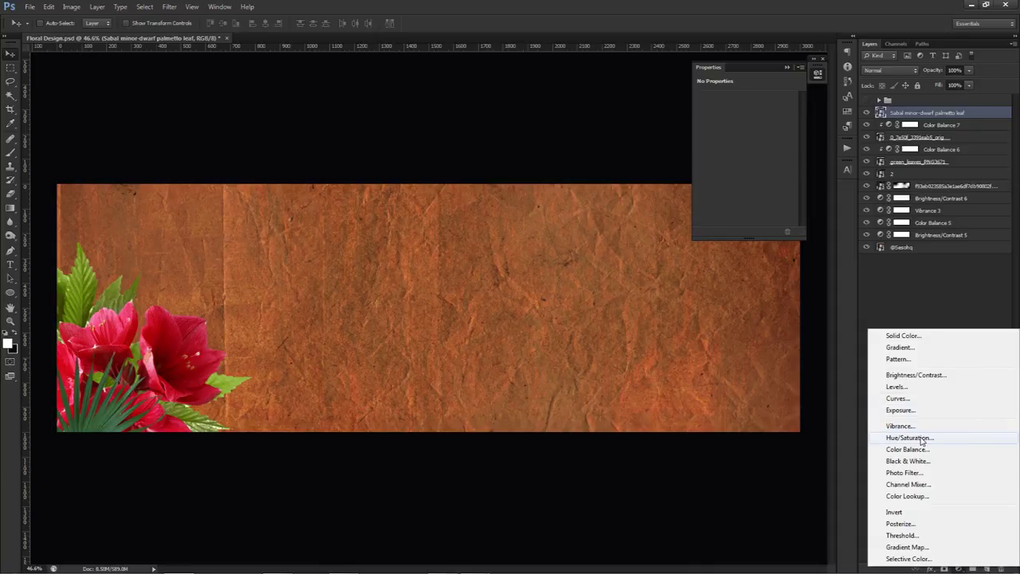
{"action": "left_click", "coordinate": [926, 444]}
{"action": "right_click", "coordinate": [934, 111]}
{"action": "left_click", "coordinate": [950, 237]}
{"action": "left_click_drag", "start_coordinate": [728, 125], "coordinate": [740, 124]}
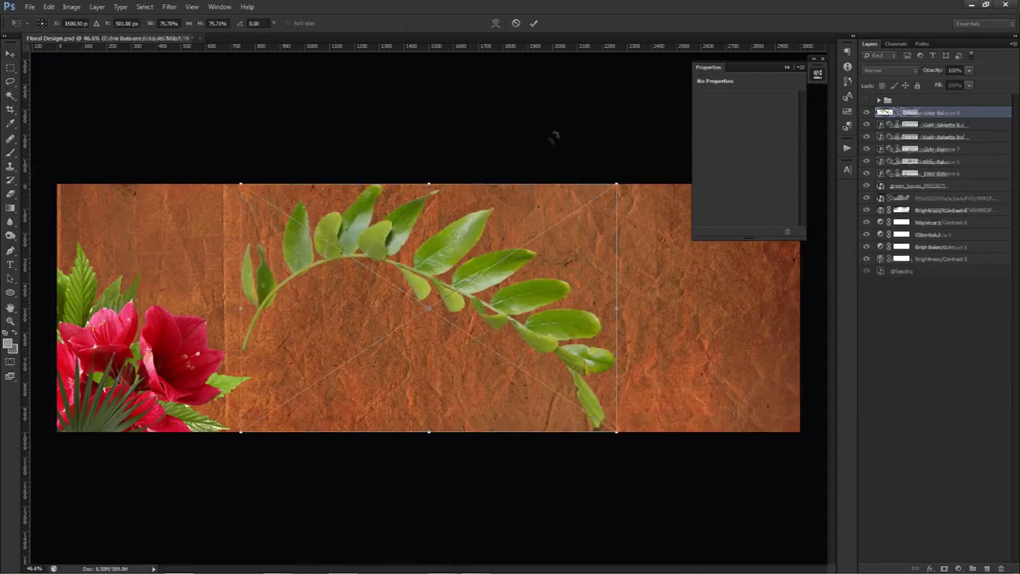
Scale down the placed 7-2-leaves-png-hd branch for the lower-left arrangement and hide the rulers
{"action": "left_click_drag", "start_coordinate": [616, 184], "coordinate": [282, 221]}
{"action": "key", "text": "Return"}
{"action": "key", "text": "ctrl+r"}
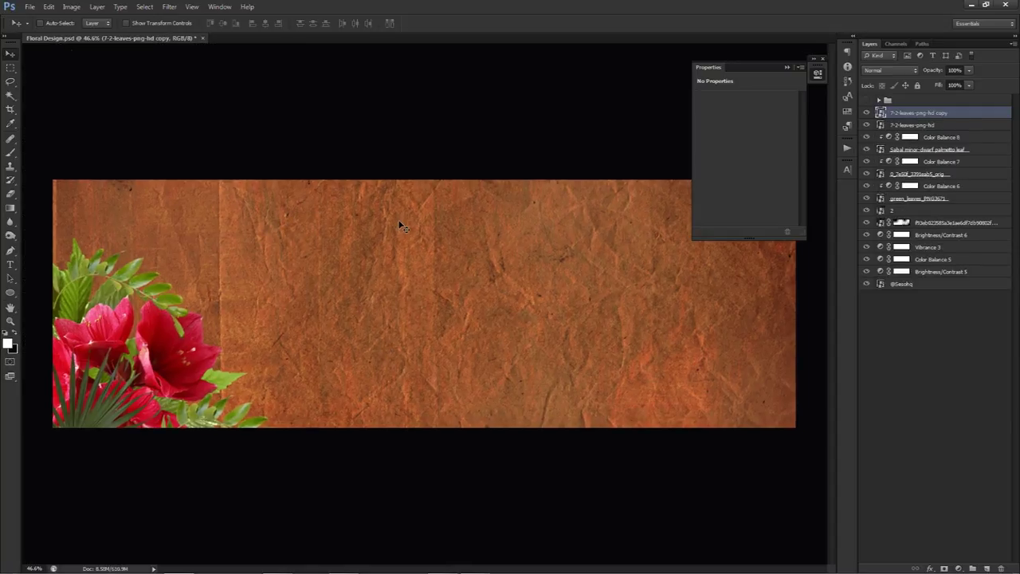
Rotate the leafy branch copy to run up the banner's left edge and stack its layer below green_leaves_PNG3671
{"action": "key", "text": "ctrl+t"}
{"action": "left_click_drag", "start_coordinate": [397, 289], "coordinate": [282, 477]}
{"action": "key", "text": "Return"}
{"action": "left_click_drag", "start_coordinate": [312, 349], "coordinate": [279, 338]}
{"action": "key", "text": "ctrl+t"}
{"action": "left_click_drag", "start_coordinate": [366, 354], "coordinate": [391, 314]}
{"action": "key", "text": "Return"}
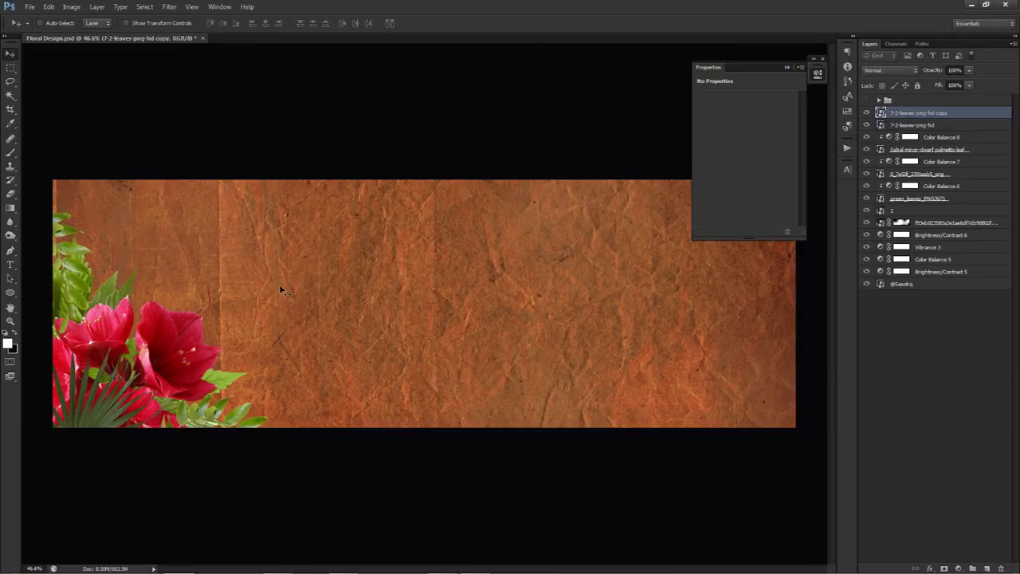
{"action": "left_click_drag", "start_coordinate": [910, 118], "coordinate": [891, 204]}
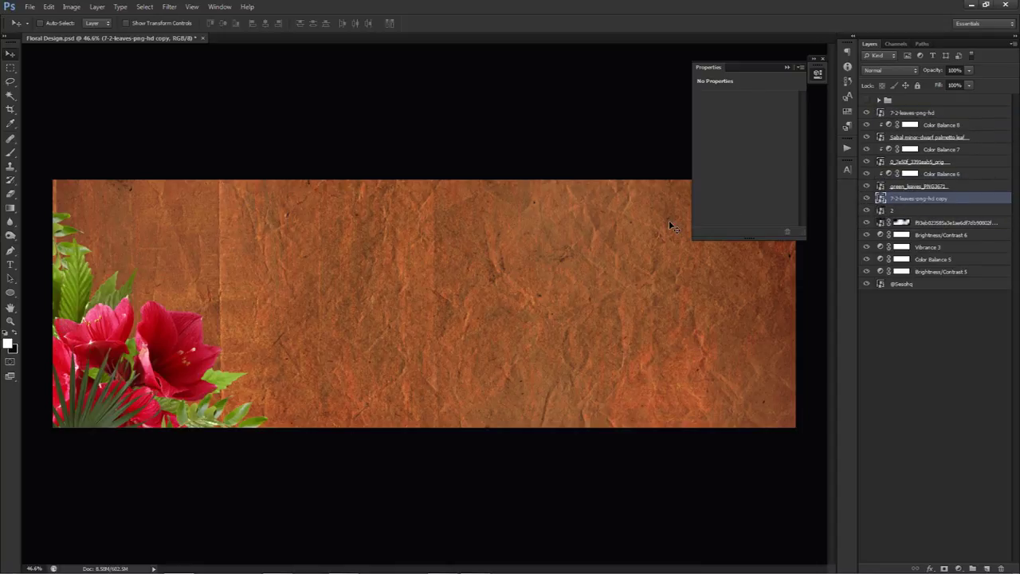
Group all the leaf and flower layers with their Color Balance adjustments and name the group LEaf
{"action": "left_click", "coordinate": [904, 113]}
{"action": "left_click", "coordinate": [909, 199], "text": "shift"}
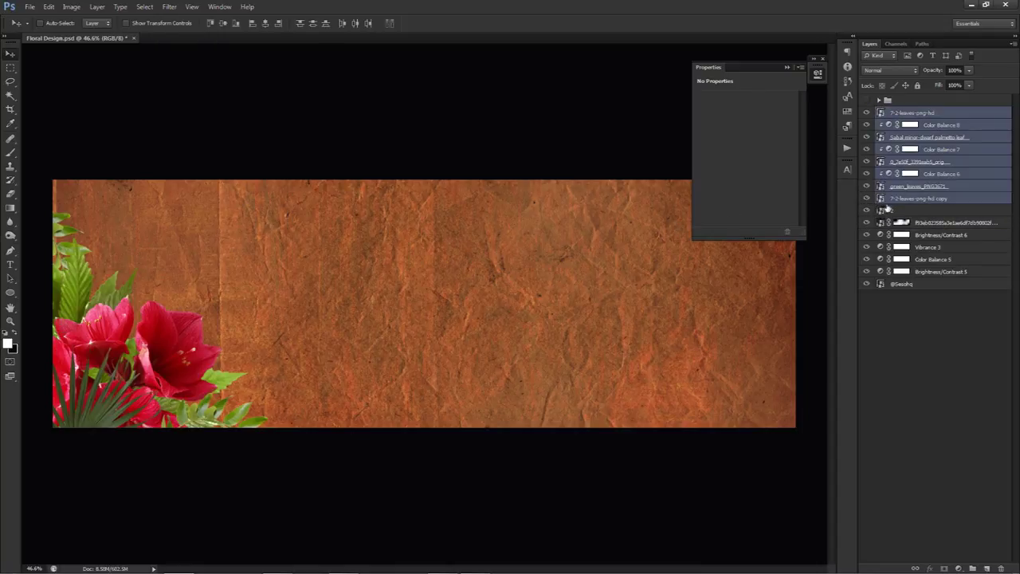
{"action": "left_click", "coordinate": [868, 211]}
{"action": "left_click", "coordinate": [869, 211]}
{"action": "key", "text": "ctrl+g"}
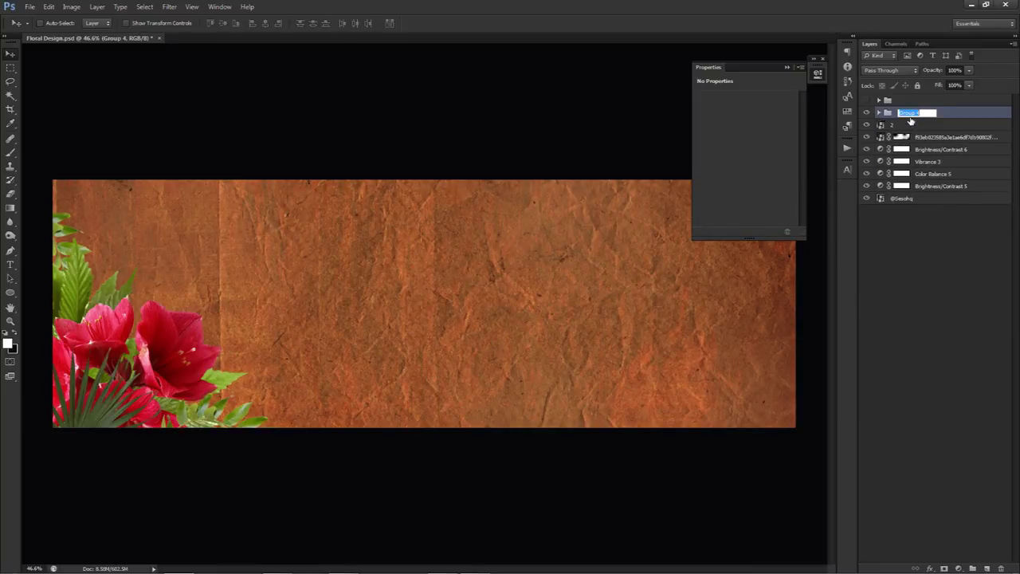
{"action": "type", "text": "af"}
{"action": "key", "text": "Return"}
{"action": "left_click_drag", "start_coordinate": [343, 239], "coordinate": [458, 272]}
{"action": "key", "text": "ctrl+z"}
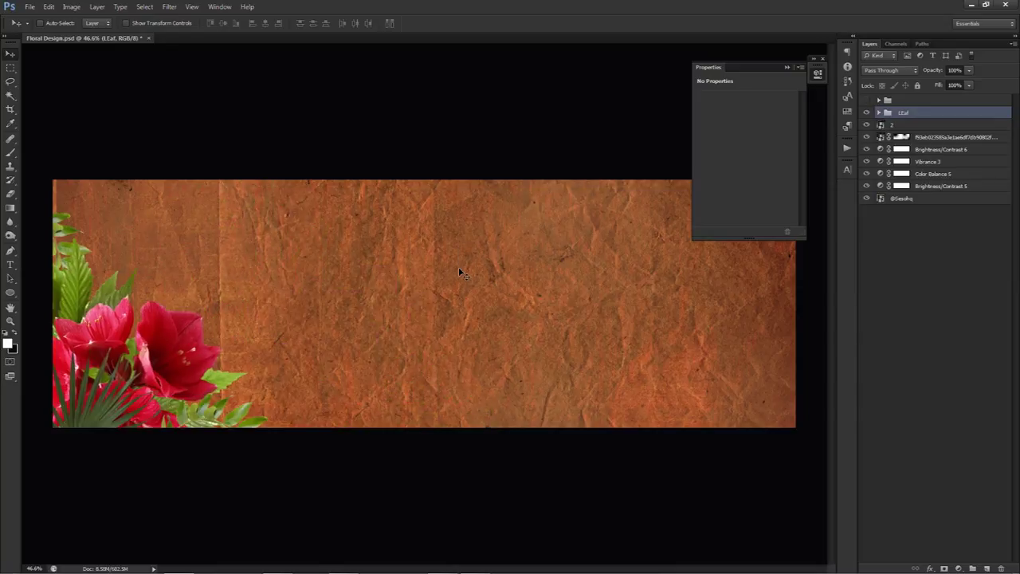
Collapse the Properties panel, duplicate the LEaf group and move the copy toward the banner's upper-right corner
{"action": "left_click", "coordinate": [817, 74]}
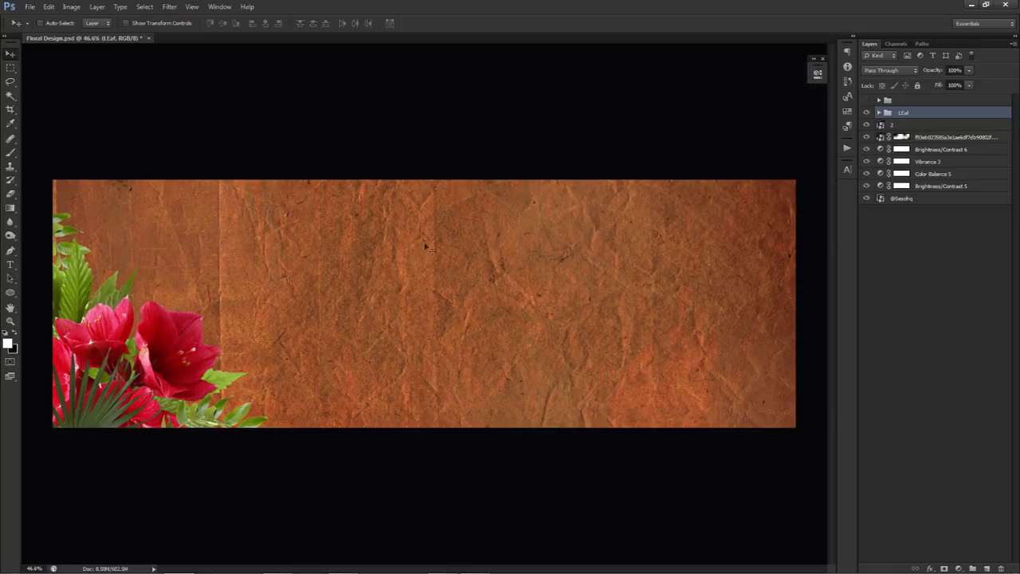
{"action": "key", "text": "ctrl+j"}
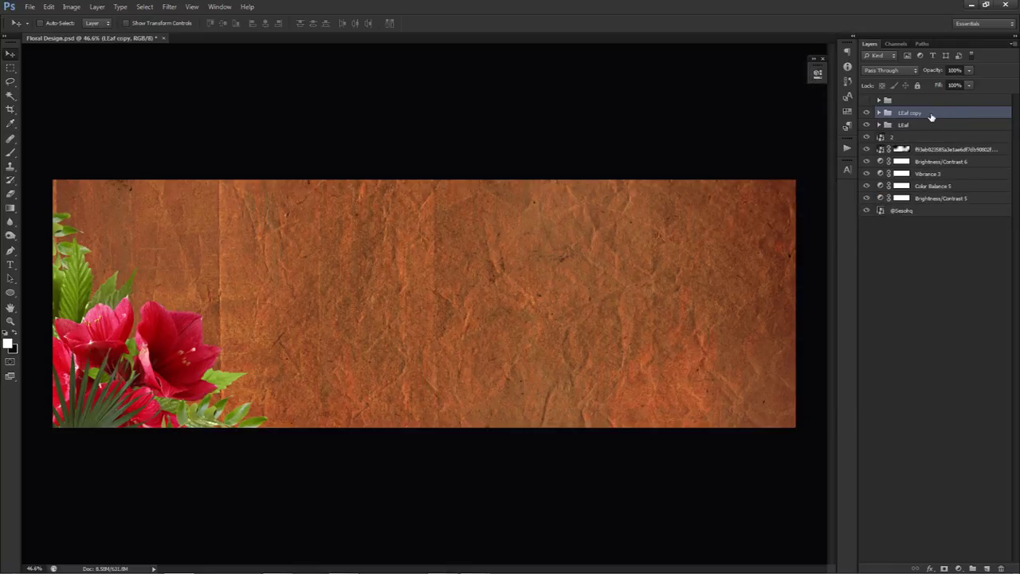
{"action": "key", "text": "ctrl+z"}
{"action": "left_click_drag", "start_coordinate": [151, 311], "coordinate": [634, 215]}
Rotate the LEaf copy group roughly upside down and fit it into the upper-right corner with its flowers partly cropped
{"action": "key", "text": "ctrl+t"}
{"action": "left_click_drag", "start_coordinate": [381, 351], "coordinate": [737, 294]}
{"action": "left_click_drag", "start_coordinate": [580, 336], "coordinate": [717, 247]}
{"action": "left_click_drag", "start_coordinate": [626, 348], "coordinate": [689, 388]}
{"action": "left_click_drag", "start_coordinate": [693, 319], "coordinate": [694, 324]}
{"action": "left_click_drag", "start_coordinate": [627, 377], "coordinate": [647, 389]}
{"action": "mouse_move", "coordinate": [680, 308]}
{"action": "left_mouse_down"}
{"action": "mouse_move", "coordinate": [673, 319]}
{"action": "mouse_move", "coordinate": [667, 311]}
{"action": "left_mouse_up"}
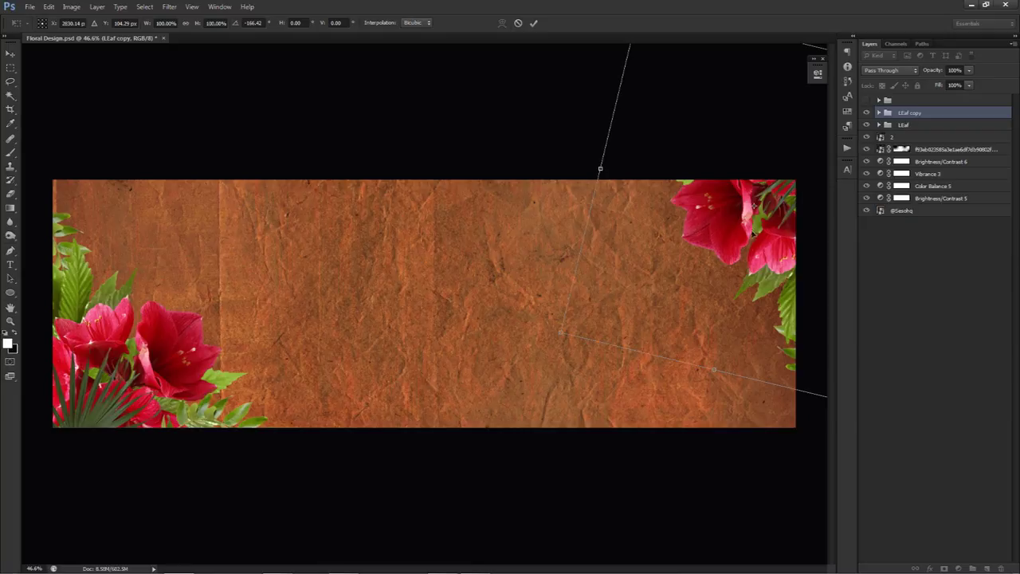
{"action": "left_click_drag", "start_coordinate": [529, 255], "coordinate": [558, 287]}
{"action": "key", "text": "Return"}
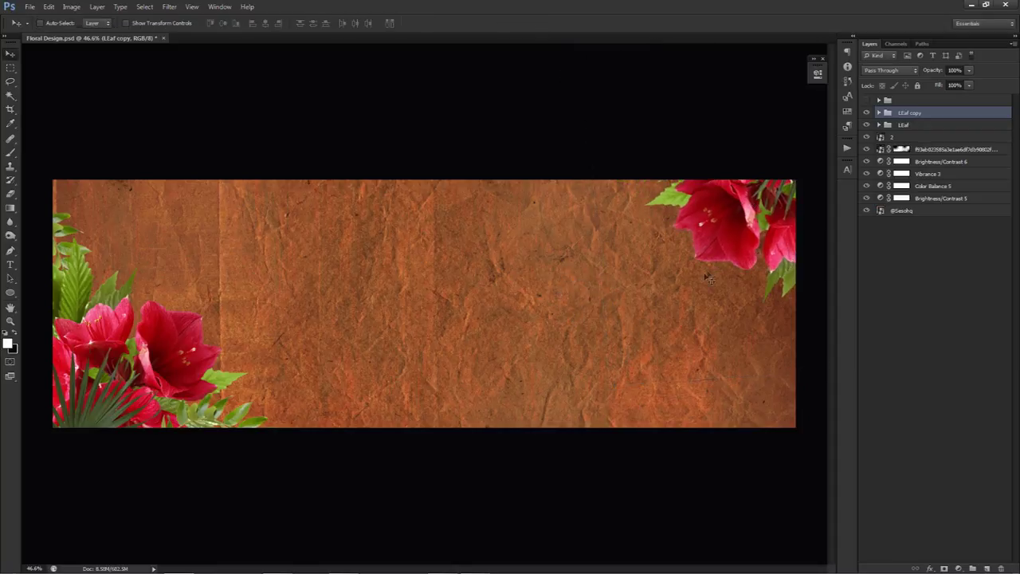
{"action": "left_click_drag", "start_coordinate": [713, 276], "coordinate": [706, 274]}
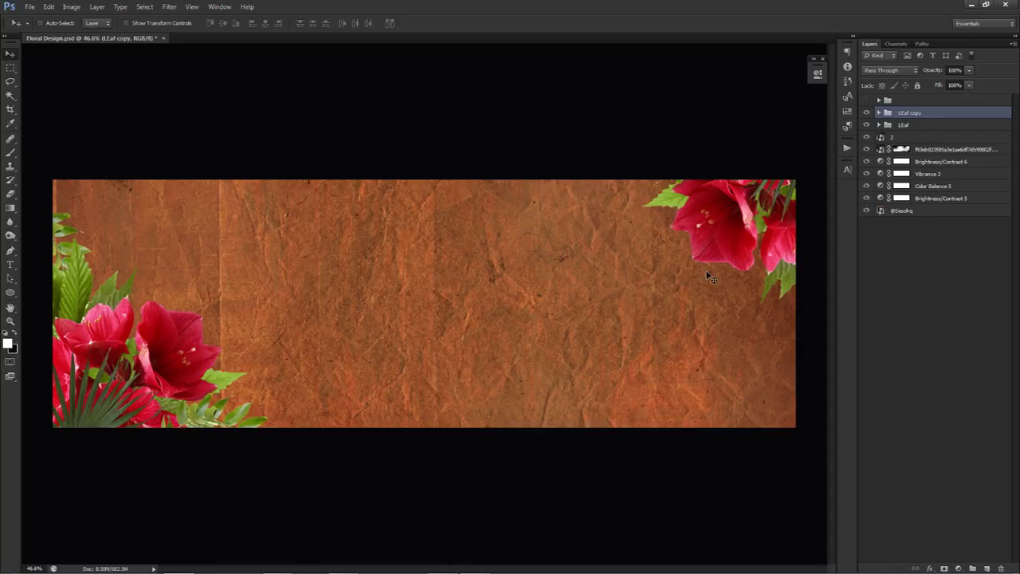
Duplicate the upper-right floral group and rotate the duplicate about 126° in the banner's lower-right corner
{"action": "left_click_drag", "start_coordinate": [735, 241], "coordinate": [565, 437]}
{"action": "key", "text": "ctrl+t"}
{"action": "left_click_drag", "start_coordinate": [434, 223], "coordinate": [689, 458]}
{"action": "left_click_drag", "start_coordinate": [507, 406], "coordinate": [516, 391]}
{"action": "left_click_drag", "start_coordinate": [734, 434], "coordinate": [716, 404]}
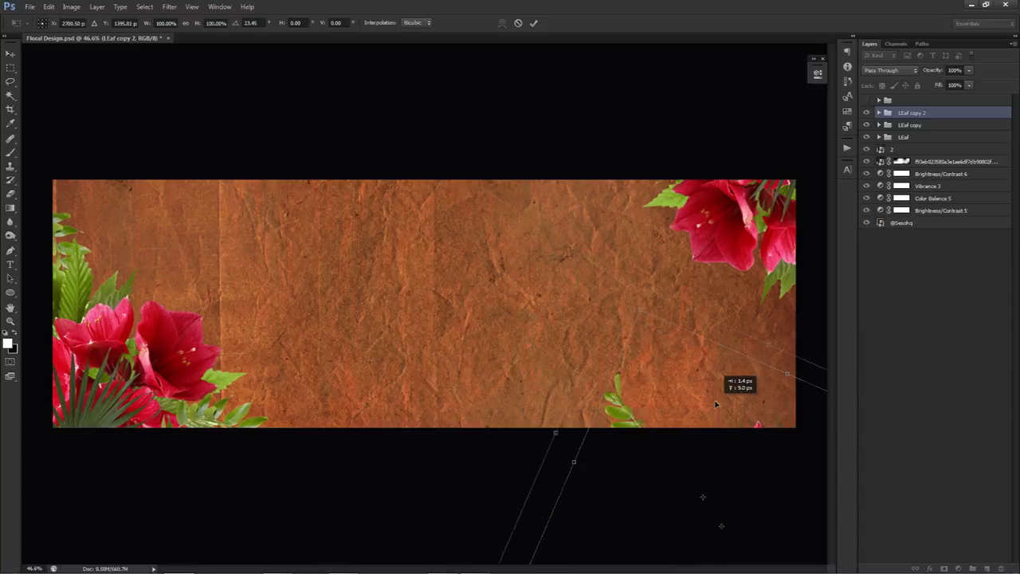
{"action": "left_click_drag", "start_coordinate": [533, 412], "coordinate": [727, 414]}
{"action": "left_click_drag", "start_coordinate": [670, 446], "coordinate": [757, 382]}
{"action": "left_click_drag", "start_coordinate": [545, 441], "coordinate": [585, 248]}
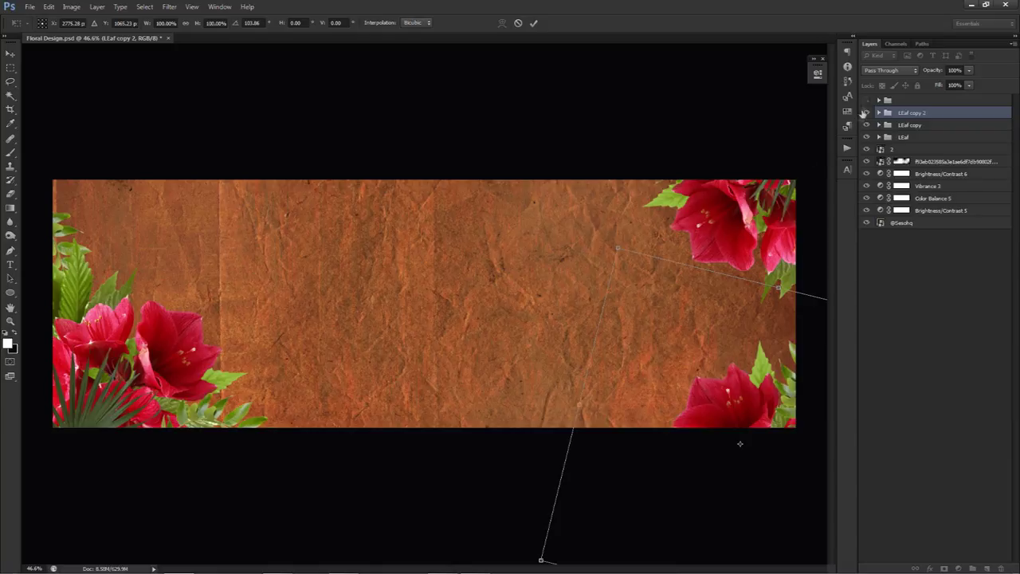
{"action": "left_click_drag", "start_coordinate": [537, 344], "coordinate": [719, 235]}
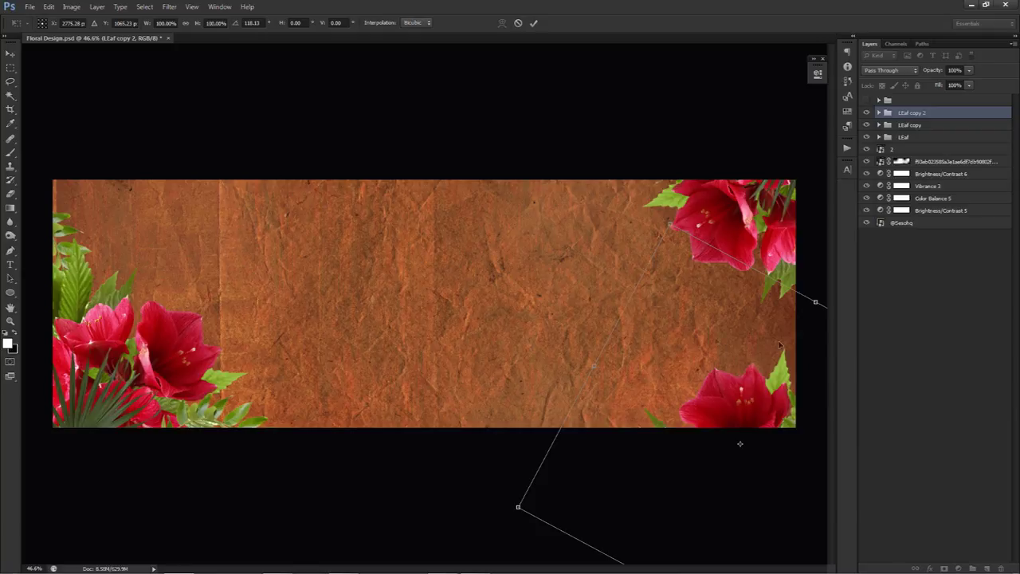
{"action": "left_click_drag", "start_coordinate": [571, 344], "coordinate": [653, 372]}
{"action": "left_click_drag", "start_coordinate": [673, 379], "coordinate": [723, 337]}
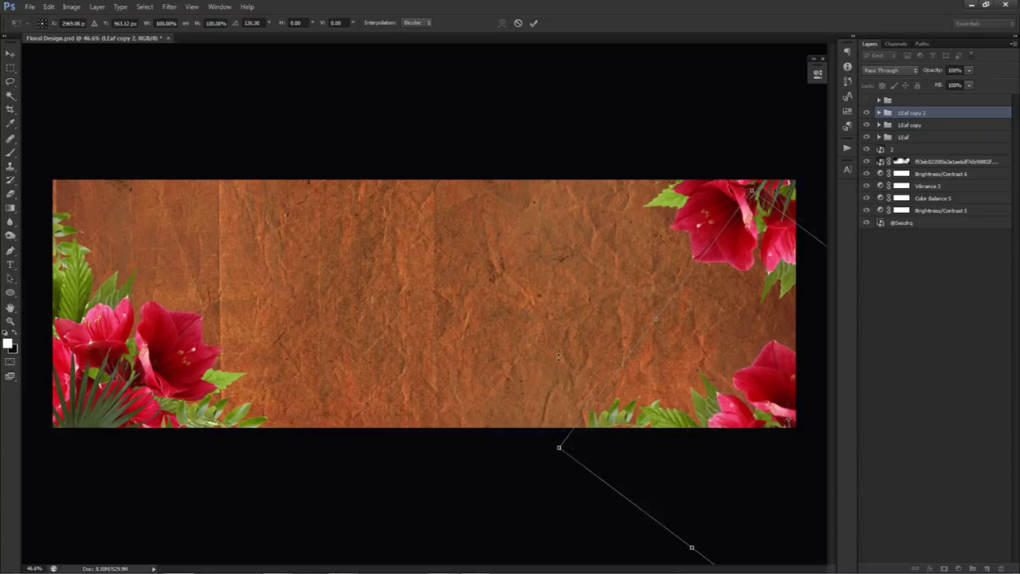
{"action": "key", "text": "Return"}
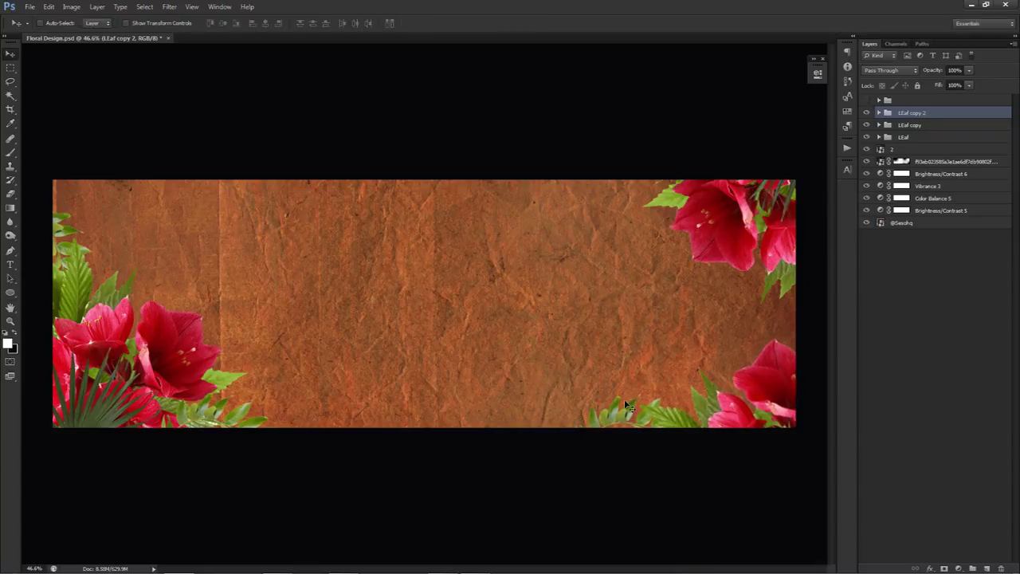
Rotate and shift LEaf copy 2 further into the lower-right corner so mainly its leaf tips and a flower edge show
{"action": "key", "text": "ctrl+t"}
{"action": "left_click_drag", "start_coordinate": [549, 408], "coordinate": [546, 333]}
{"action": "left_click_drag", "start_coordinate": [650, 403], "coordinate": [668, 443]}
{"action": "left_click_drag", "start_coordinate": [560, 444], "coordinate": [552, 480]}
{"action": "left_click_drag", "start_coordinate": [678, 411], "coordinate": [691, 398]}
Move the palmetto leaf inside LEaf copy 2 into the lower-right corner and rotate it so its blades fan upward
{"action": "left_click", "coordinate": [879, 112]}
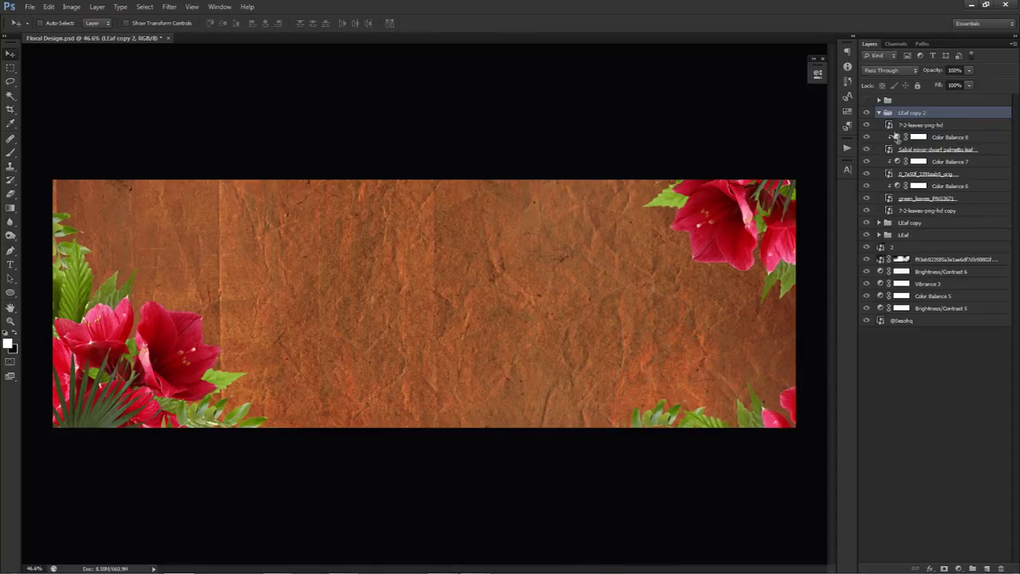
{"action": "left_click", "coordinate": [864, 177]}
{"action": "left_click", "coordinate": [864, 176]}
{"action": "left_click", "coordinate": [927, 151]}
{"action": "left_click_drag", "start_coordinate": [777, 359], "coordinate": [669, 231]}
{"action": "key", "text": "ctrl+t"}
{"action": "left_click_drag", "start_coordinate": [631, 296], "coordinate": [627, 306]}
{"action": "key", "text": "Return"}
Duplicate the LEaf copy 2 group and move the duplicate toward the upper left of the banner
{"action": "left_click_drag", "start_coordinate": [712, 316], "coordinate": [277, 134]}
{"action": "left_click", "coordinate": [880, 114]}
{"action": "left_click", "coordinate": [909, 113]}
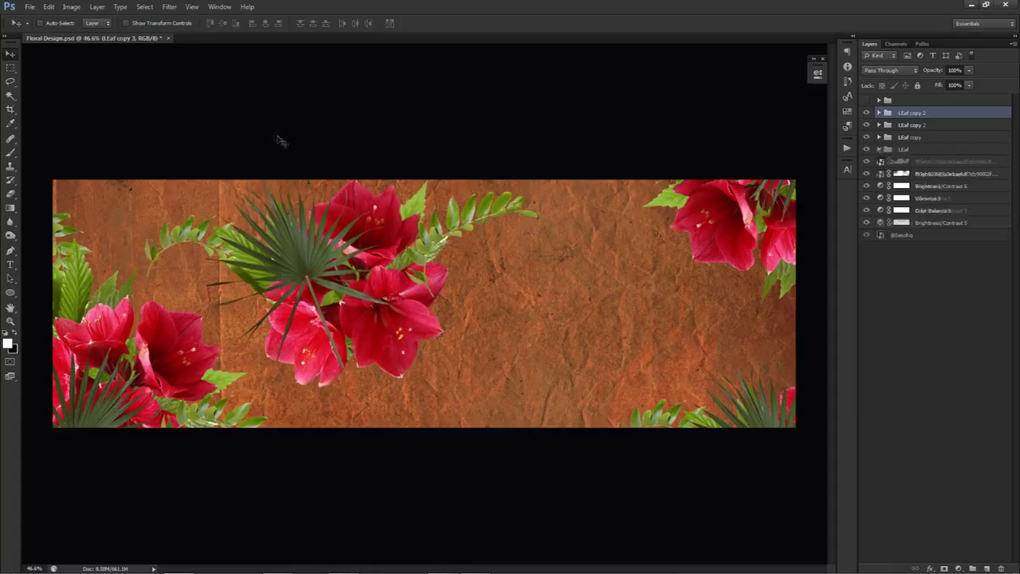
Rotate LEaf copy 3 to about -172° and fit it against the banner's upper-left edge
{"action": "key", "text": "ctrl+t"}
{"action": "left_click_drag", "start_coordinate": [582, 318], "coordinate": [216, 255]}
{"action": "left_click_drag", "start_coordinate": [411, 319], "coordinate": [199, 138]}
{"action": "left_click_drag", "start_coordinate": [533, 278], "coordinate": [561, 235]}
{"action": "left_click_drag", "start_coordinate": [272, 169], "coordinate": [318, 190]}
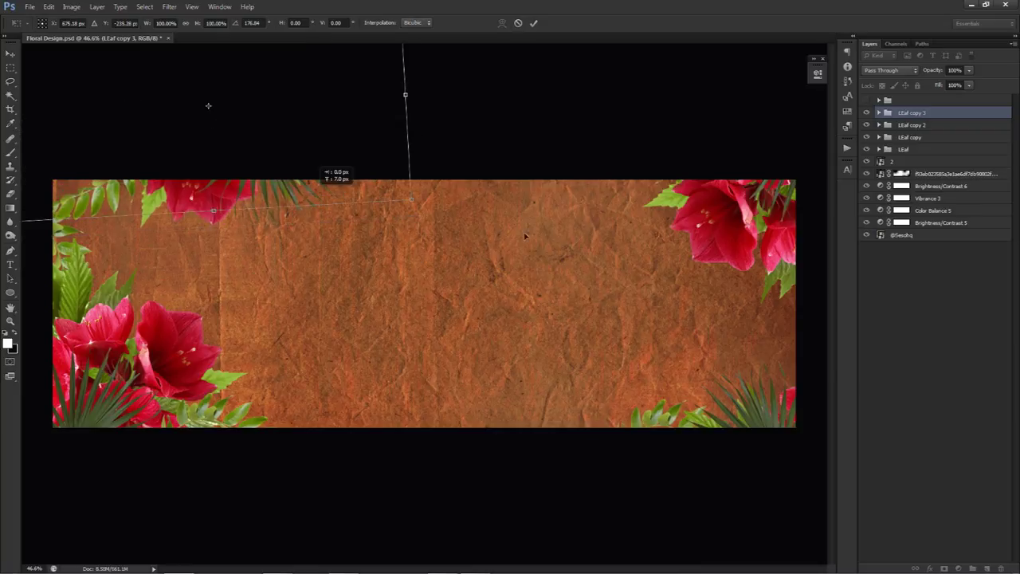
{"action": "left_click_drag", "start_coordinate": [425, 204], "coordinate": [377, 267]}
{"action": "left_click_drag", "start_coordinate": [315, 217], "coordinate": [218, 231]}
{"action": "left_click_drag", "start_coordinate": [400, 261], "coordinate": [413, 240]}
{"action": "left_click_drag", "start_coordinate": [232, 206], "coordinate": [255, 200]}
{"action": "left_click_drag", "start_coordinate": [432, 273], "coordinate": [453, 255]}
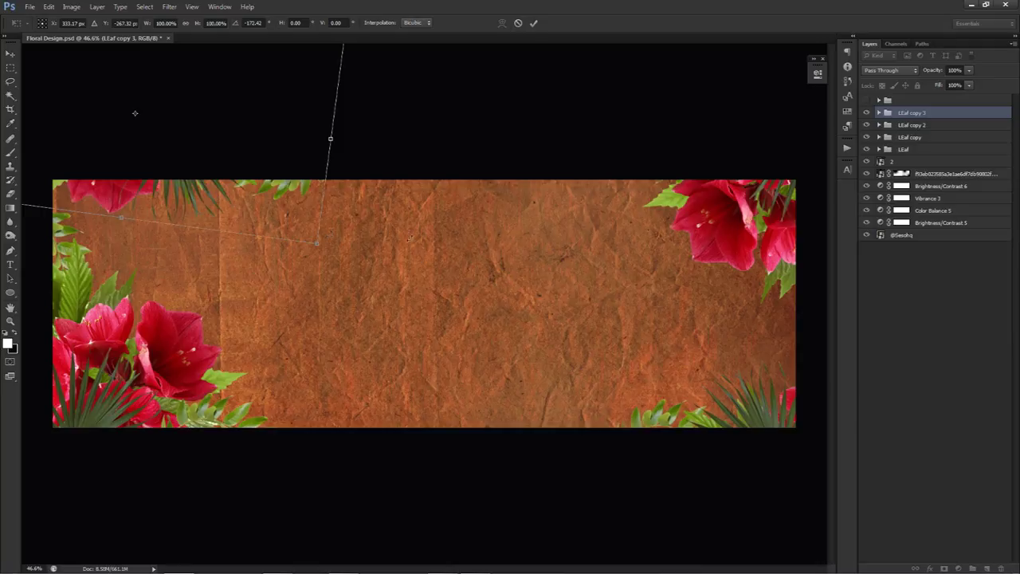
{"action": "key", "text": "Return"}
Rearrange the palmetto leaf and red flowers inside LEaf copy 3 so the green leaves dominate the upper-left edge
{"action": "left_click", "coordinate": [879, 112]}
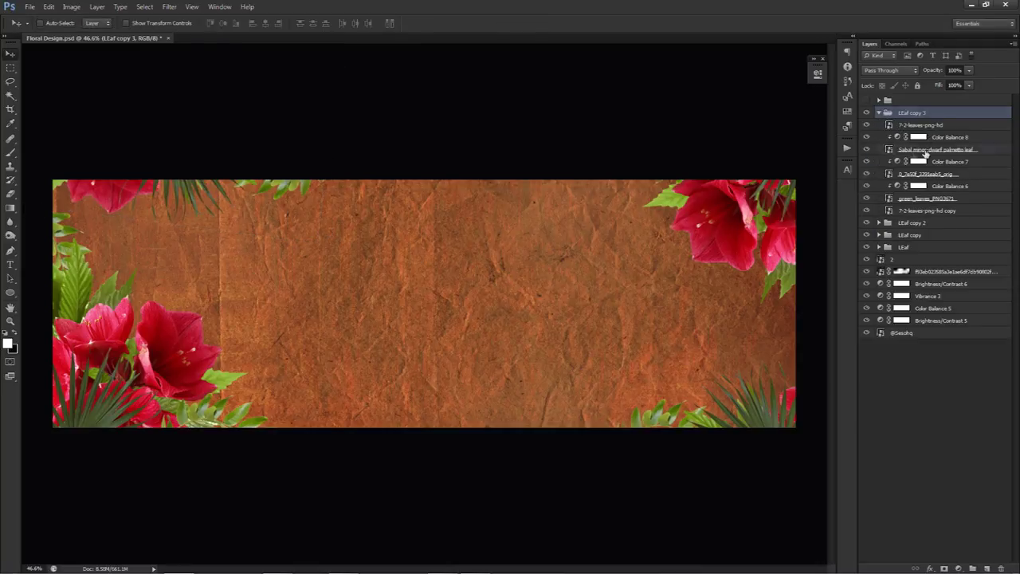
{"action": "left_click", "coordinate": [926, 151]}
{"action": "left_click", "coordinate": [908, 174]}
{"action": "mouse_move", "coordinate": [446, 239]}
{"action": "left_mouse_down"}
{"action": "mouse_move", "coordinate": [485, 168]}
{"action": "mouse_move", "coordinate": [465, 226]}
{"action": "mouse_move", "coordinate": [472, 238]}
{"action": "mouse_move", "coordinate": [504, 234]}
{"action": "left_mouse_up"}
{"action": "left_click", "coordinate": [929, 198]}
Add a layer mask to green_leaves_PNG3671 in LEaf copy 3 and paint out the leaves nearest the upper-left corner
{"action": "key", "text": "b"}
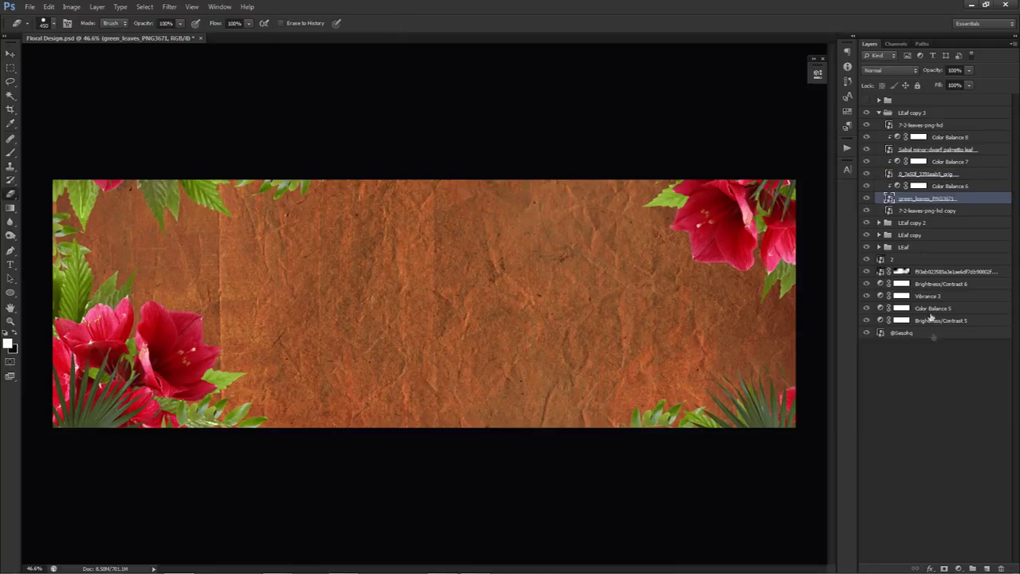
{"action": "left_click", "coordinate": [945, 567]}
{"action": "key", "text": "b"}
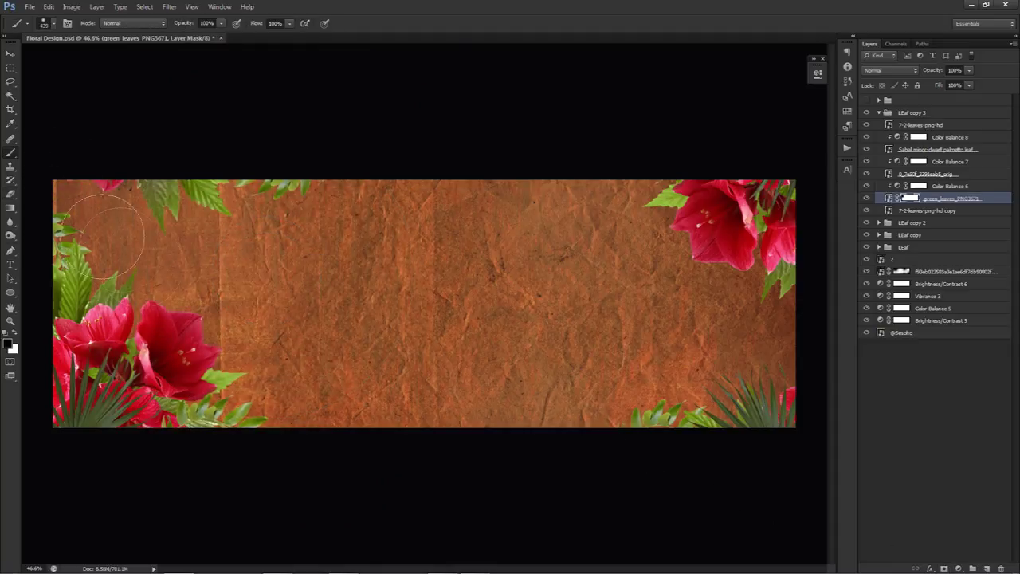
{"action": "key", "text": "v"}
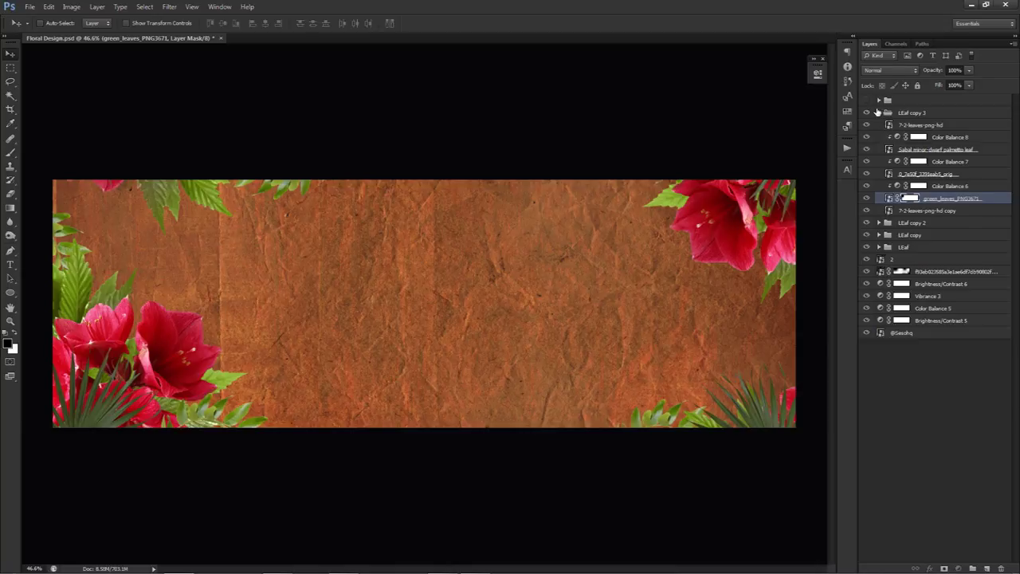
Shift the LEaf copy 3 group slightly left and place the rose bouquet image in the middle of the banner
{"action": "left_click", "coordinate": [878, 112]}
{"action": "mouse_move", "coordinate": [420, 299]}
{"action": "left_mouse_down"}
{"action": "mouse_move", "coordinate": [410, 292]}
{"action": "mouse_move", "coordinate": [405, 305]}
{"action": "mouse_move", "coordinate": [406, 296]}
{"action": "left_mouse_up"}
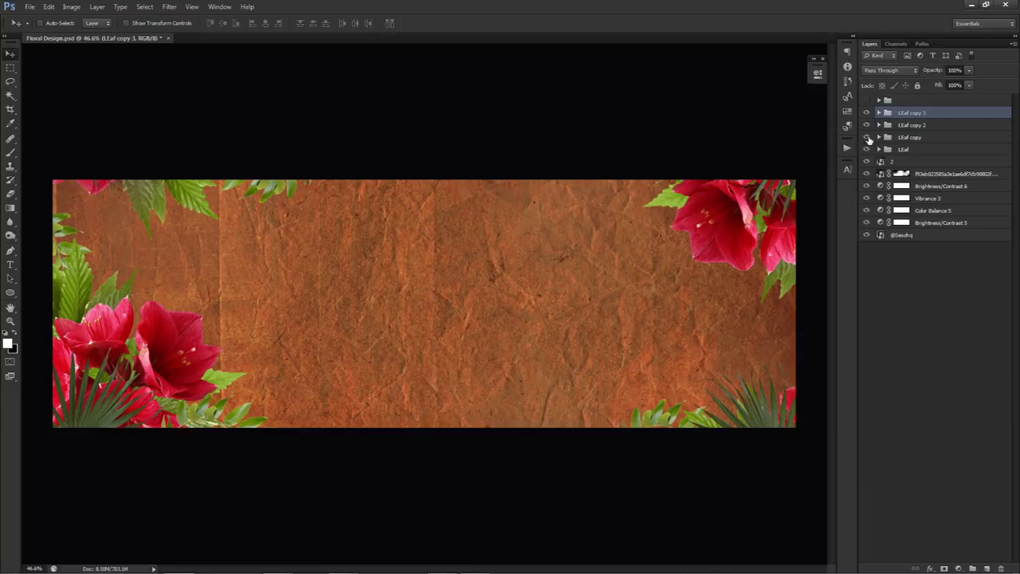
{"action": "left_click_drag", "start_coordinate": [1018, 295], "coordinate": [637, 297]}
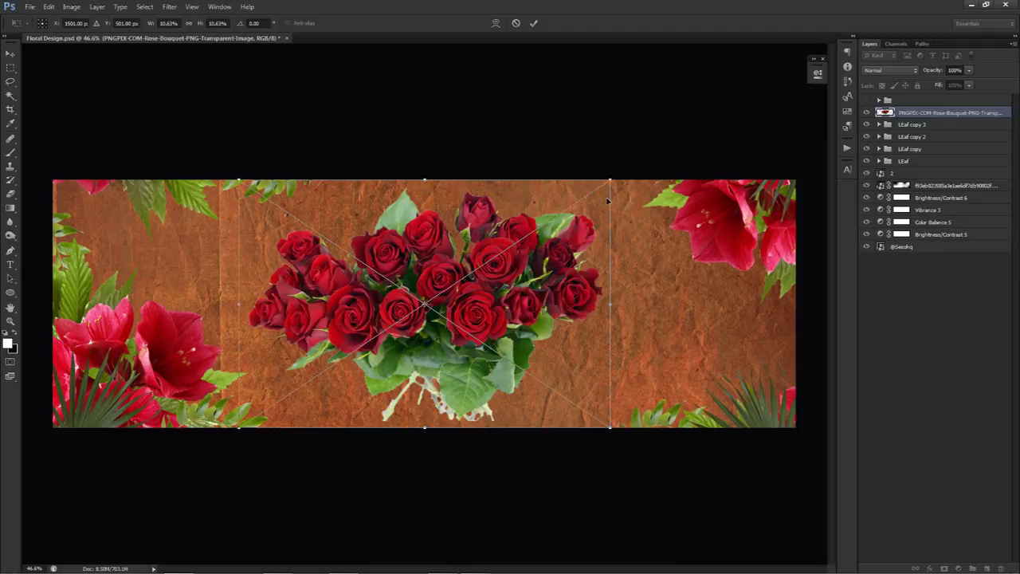
{"action": "key", "text": "Return"}
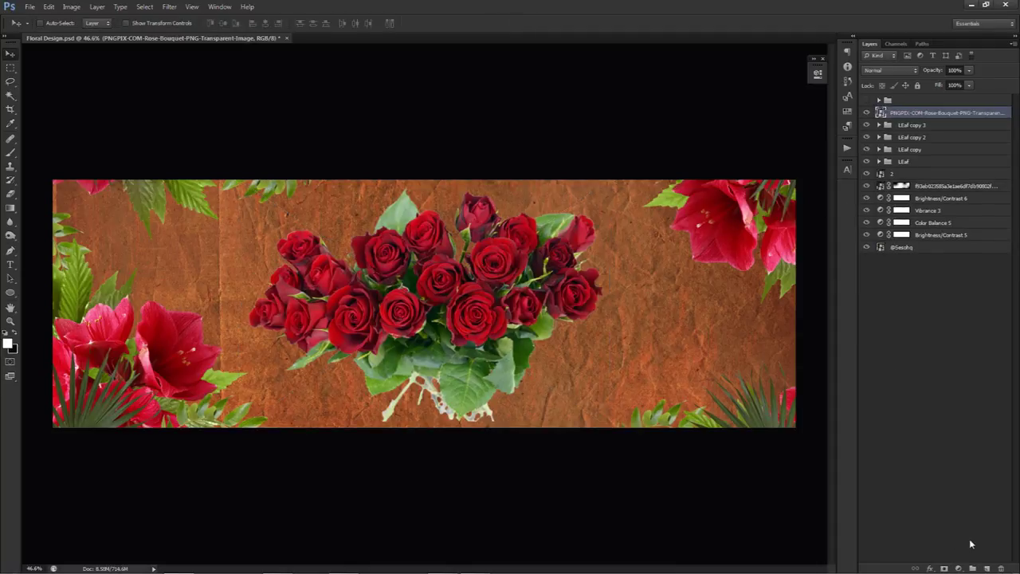
Add a layer mask to the rose bouquet and paint out the pale stems beneath its leaves with the Brush
{"action": "left_click", "coordinate": [945, 567]}
{"action": "key", "text": "b"}
{"action": "scroll", "coordinate": [374, 430], "scroll_direction": "up", "scroll_amount": 5}
{"action": "left_click_drag", "start_coordinate": [489, 405], "coordinate": [406, 399]}
{"action": "left_click_drag", "start_coordinate": [494, 380], "coordinate": [485, 494]}
{"action": "left_click_drag", "start_coordinate": [497, 334], "coordinate": [505, 519]}
{"action": "mouse_move", "coordinate": [497, 386]}
{"action": "left_mouse_down"}
{"action": "mouse_move", "coordinate": [448, 418]}
{"action": "mouse_move", "coordinate": [476, 404]}
{"action": "mouse_move", "coordinate": [445, 393]}
{"action": "left_mouse_up"}
{"action": "left_click", "coordinate": [445, 421]}
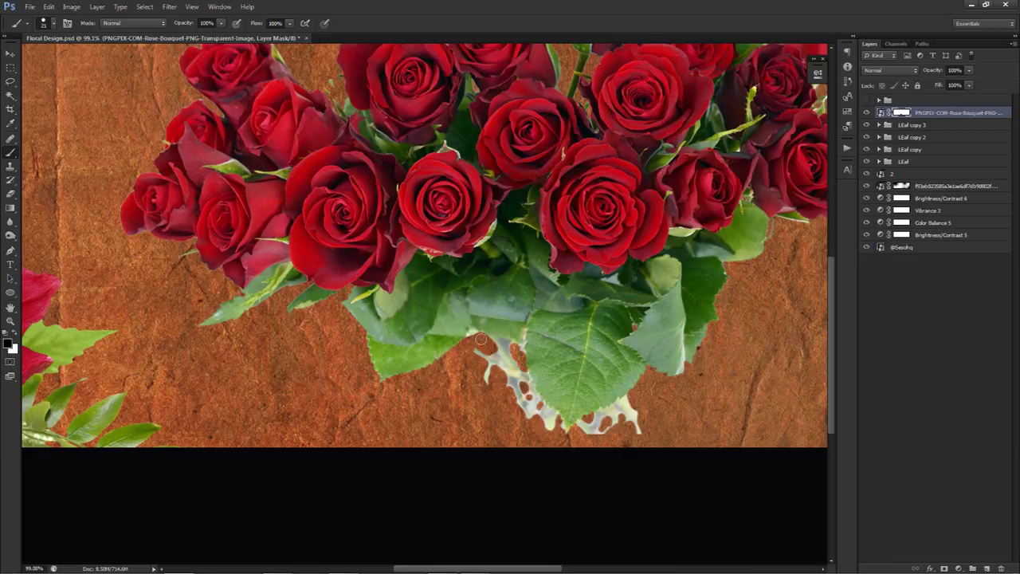
{"action": "mouse_move", "coordinate": [482, 351]}
{"action": "left_mouse_down"}
{"action": "mouse_move", "coordinate": [500, 359]}
{"action": "mouse_move", "coordinate": [489, 365]}
{"action": "left_mouse_up"}
{"action": "left_click_drag", "start_coordinate": [483, 363], "coordinate": [487, 363]}
{"action": "mouse_move", "coordinate": [481, 356]}
{"action": "left_mouse_down"}
{"action": "mouse_move", "coordinate": [511, 371]}
{"action": "mouse_move", "coordinate": [519, 401]}
{"action": "mouse_move", "coordinate": [534, 403]}
{"action": "left_mouse_up"}
{"action": "mouse_move", "coordinate": [617, 445]}
{"action": "left_mouse_down"}
{"action": "mouse_move", "coordinate": [635, 436]}
{"action": "mouse_move", "coordinate": [634, 409]}
{"action": "mouse_move", "coordinate": [614, 409]}
{"action": "mouse_move", "coordinate": [598, 430]}
{"action": "left_mouse_up"}
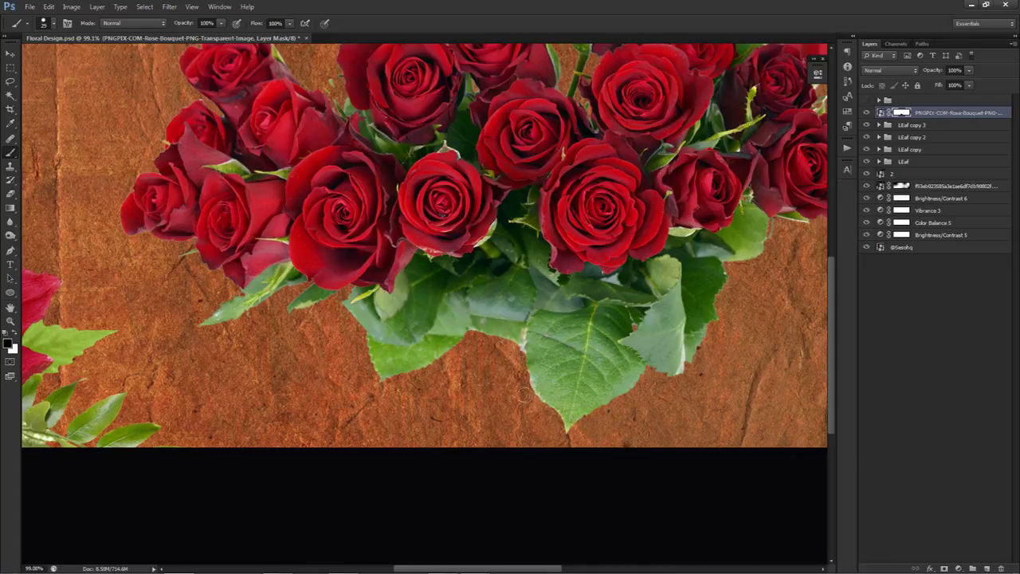
{"action": "scroll", "coordinate": [668, 337], "scroll_direction": "down", "scroll_amount": 5}
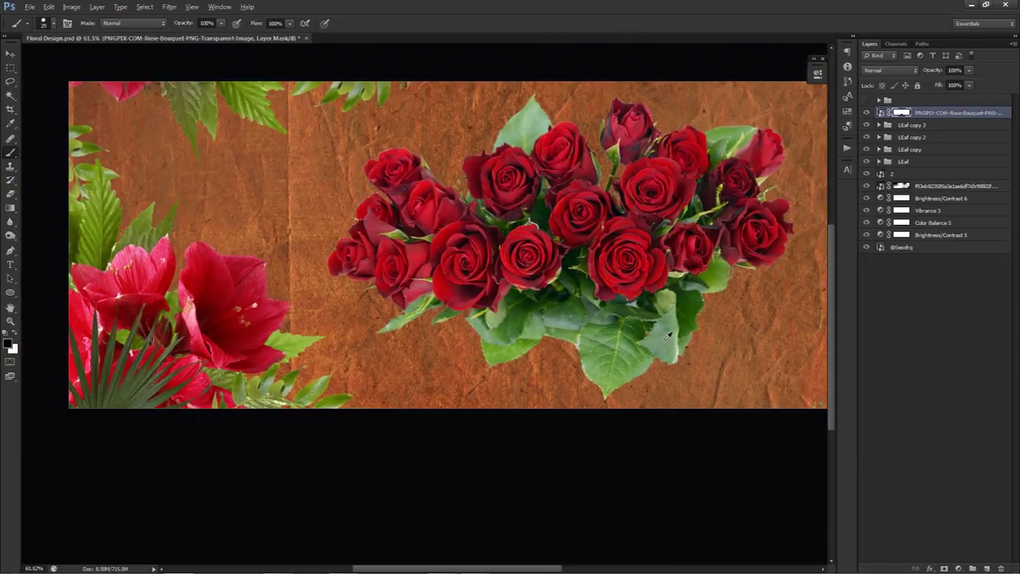
Open the rose bouquet smart object, select the bouquet's pixels and contract the selection by 2 pixels
{"action": "scroll", "coordinate": [668, 337], "scroll_direction": "down", "scroll_amount": 2}
{"action": "double_click", "coordinate": [887, 111]}
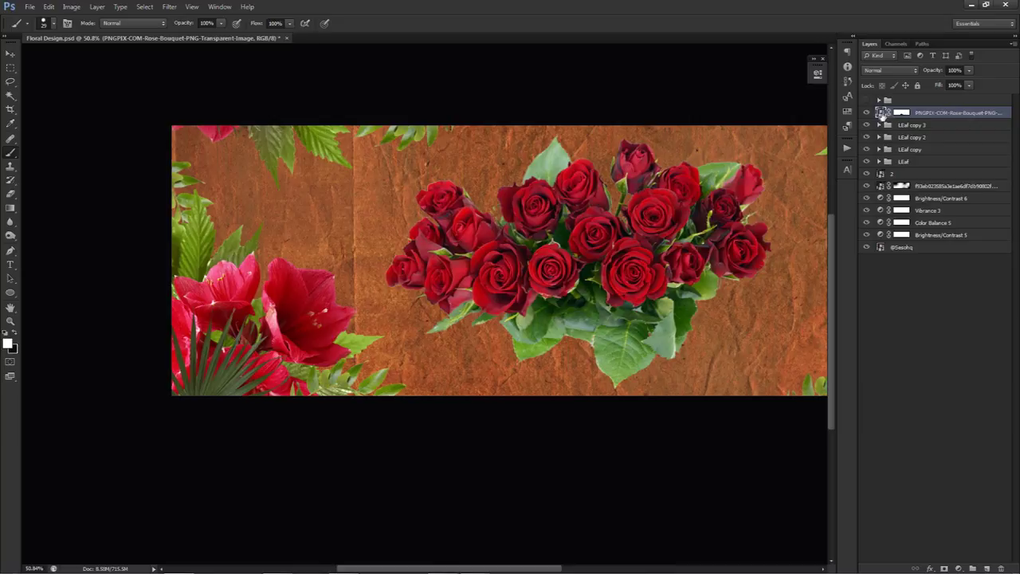
{"action": "left_click", "coordinate": [879, 107], "text": "ctrl"}
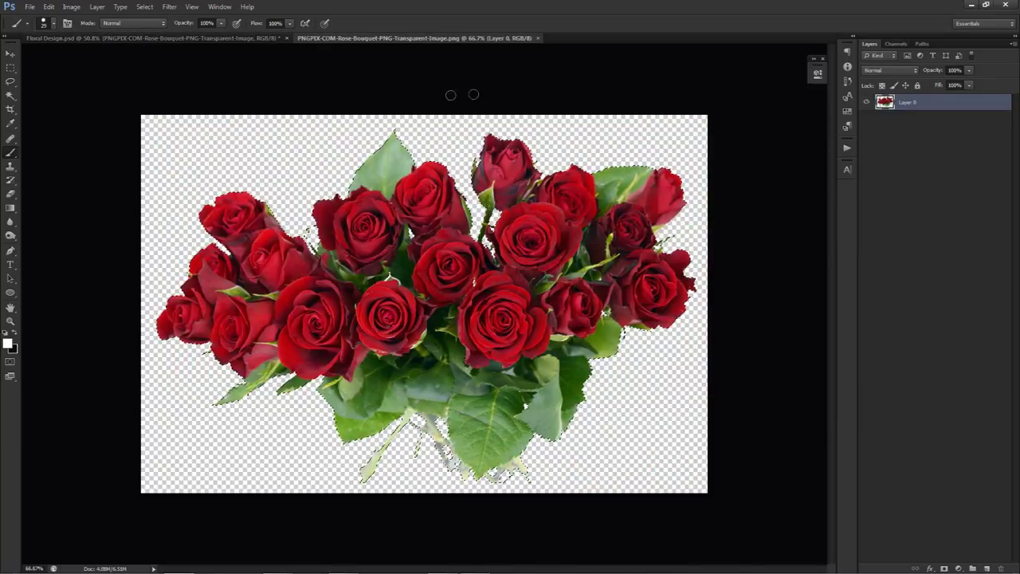
{"action": "left_click", "coordinate": [145, 6]}
{"action": "mouse_move", "coordinate": [152, 124]}
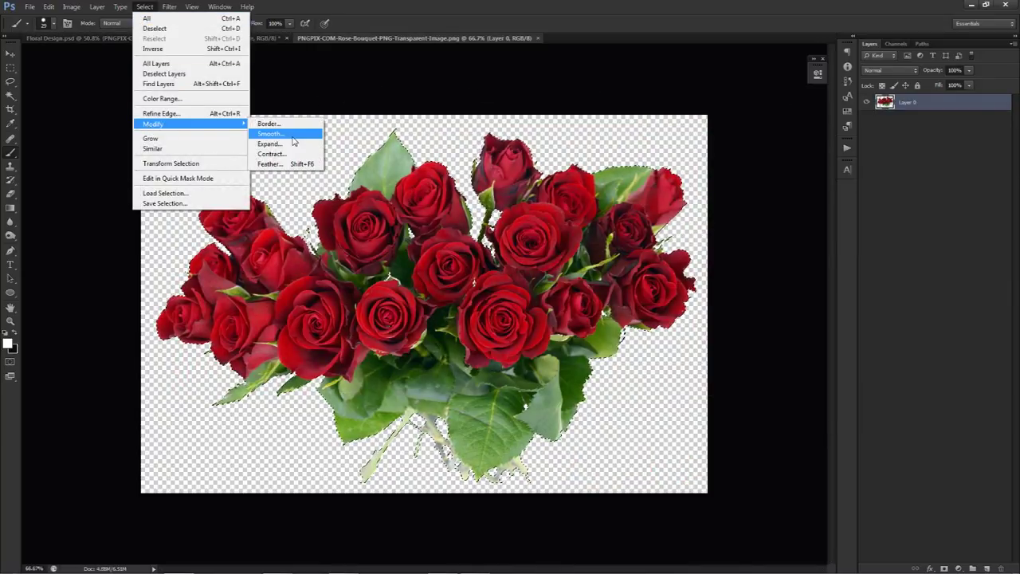
{"action": "left_click", "coordinate": [274, 153]}
{"action": "type", "text": "1"}
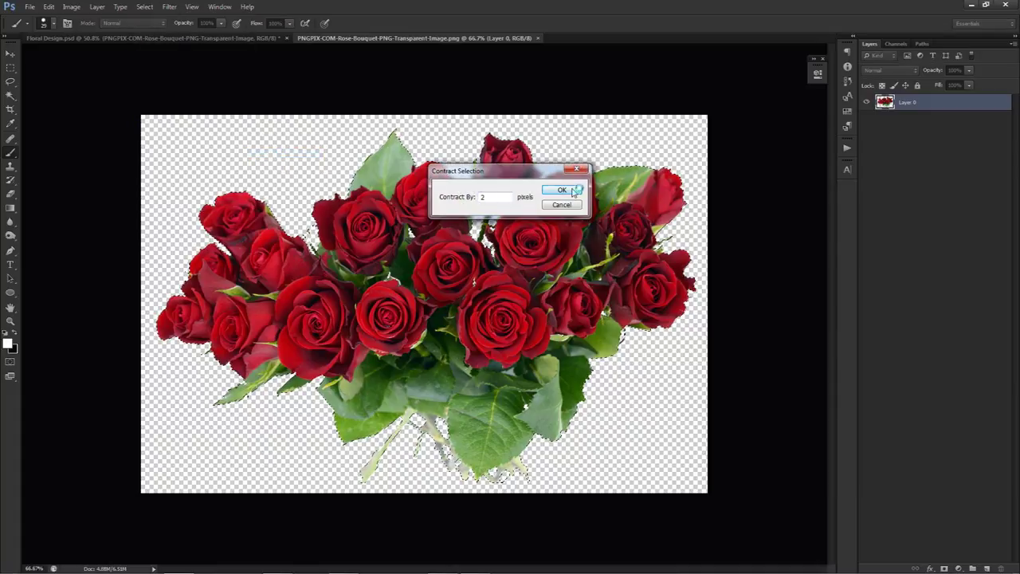
{"action": "left_click", "coordinate": [574, 190]}
Separate the contracted bouquet onto its own layer, remove the leftover edge layer, and save and close the smart object
{"action": "key", "text": "m"}
{"action": "right_click", "coordinate": [563, 223]}
{"action": "left_click", "coordinate": [599, 321]}
{"action": "key", "text": "Delete"}
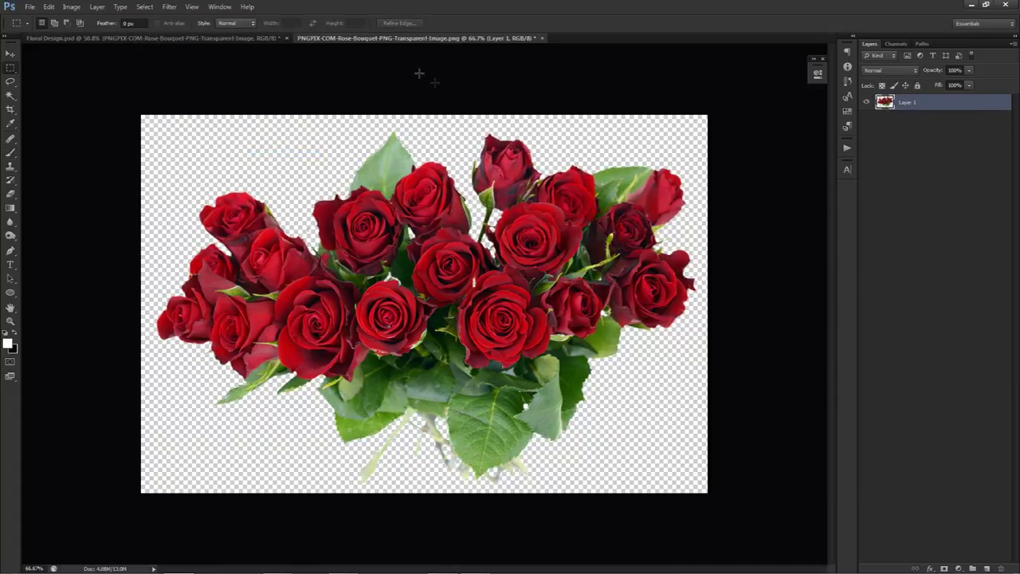
{"action": "left_click", "coordinate": [541, 38]}
{"action": "left_click", "coordinate": [434, 216]}
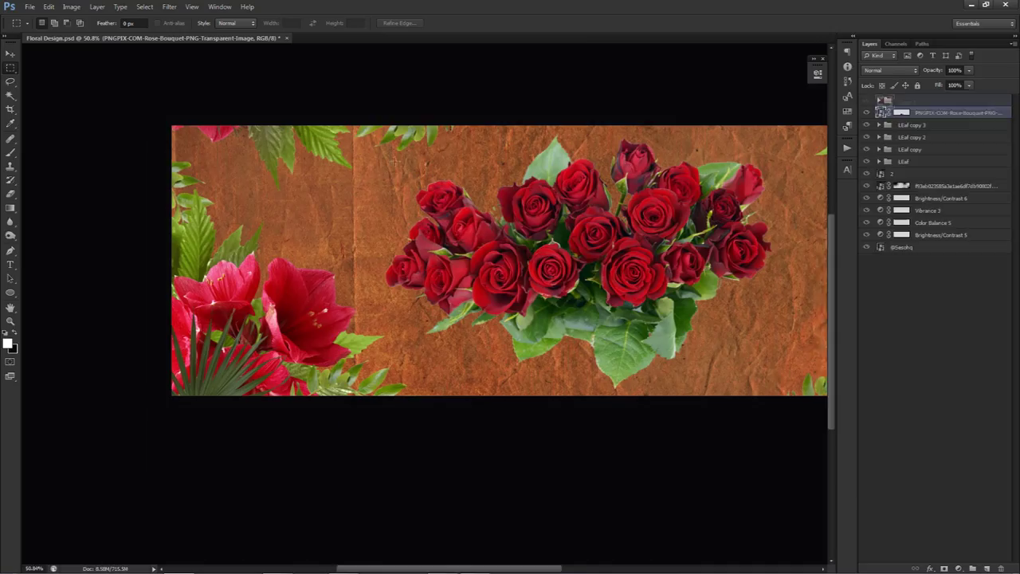
Scale the rose bouquet down and centre it on the banner, checking its position against the guides
{"action": "key", "text": "v"}
{"action": "key", "text": "ctrl+0"}
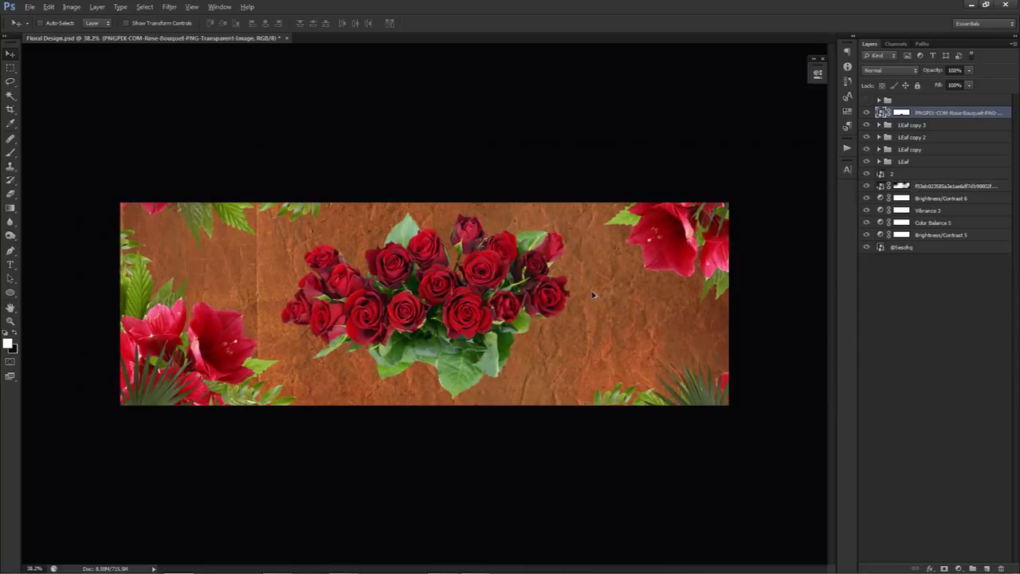
{"action": "key", "text": "ctrl+t"}
{"action": "left_click_drag", "start_coordinate": [571, 210], "coordinate": [544, 227]}
{"action": "left_click_drag", "start_coordinate": [552, 285], "coordinate": [550, 301]}
{"action": "key", "text": "Return"}
{"action": "key", "text": "ctrl+;"}
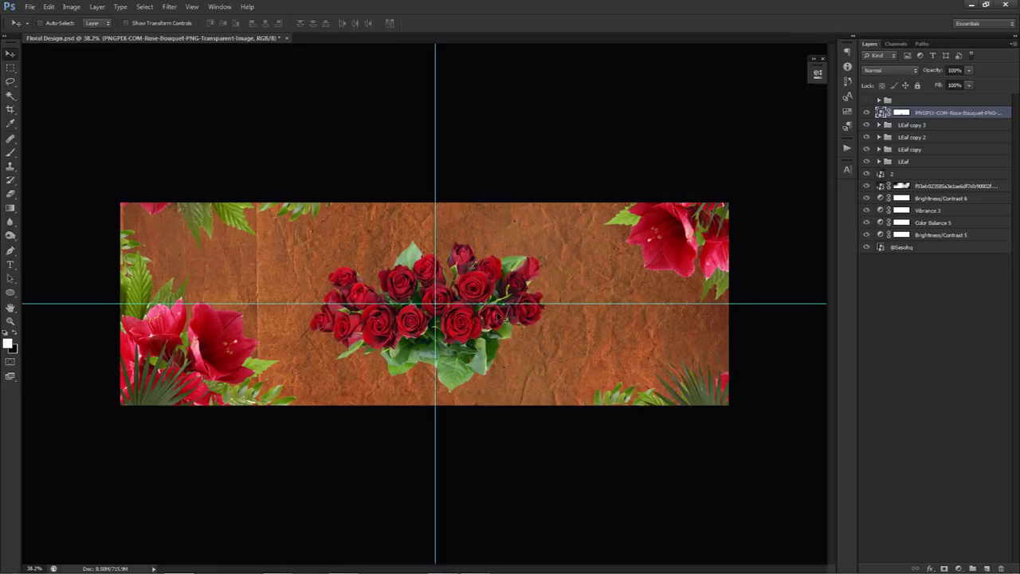
{"action": "key", "text": "ctrl+;"}
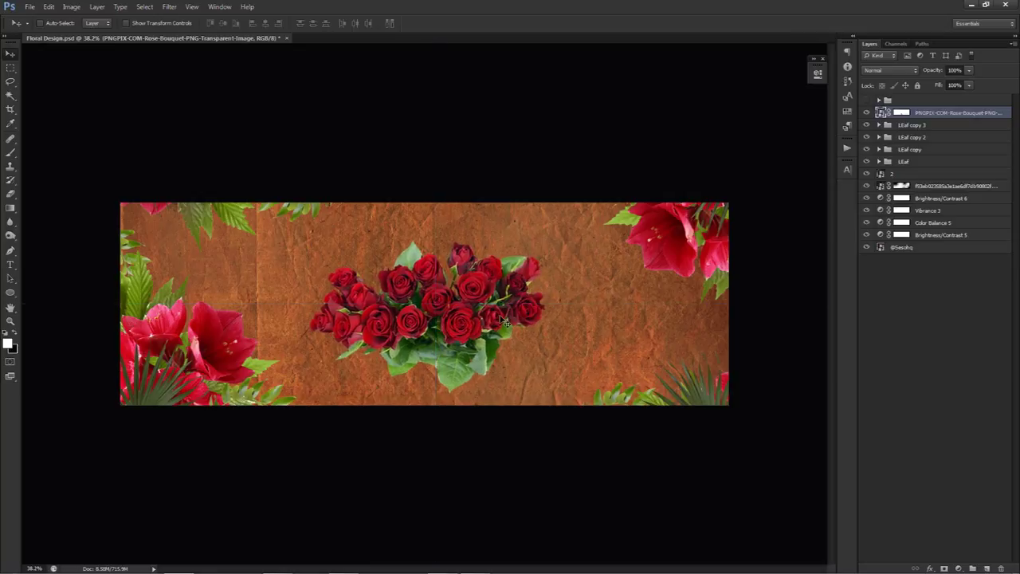
Add a text layer reading SIMPLSTIC over the rose bouquet
{"action": "key", "text": "t"}
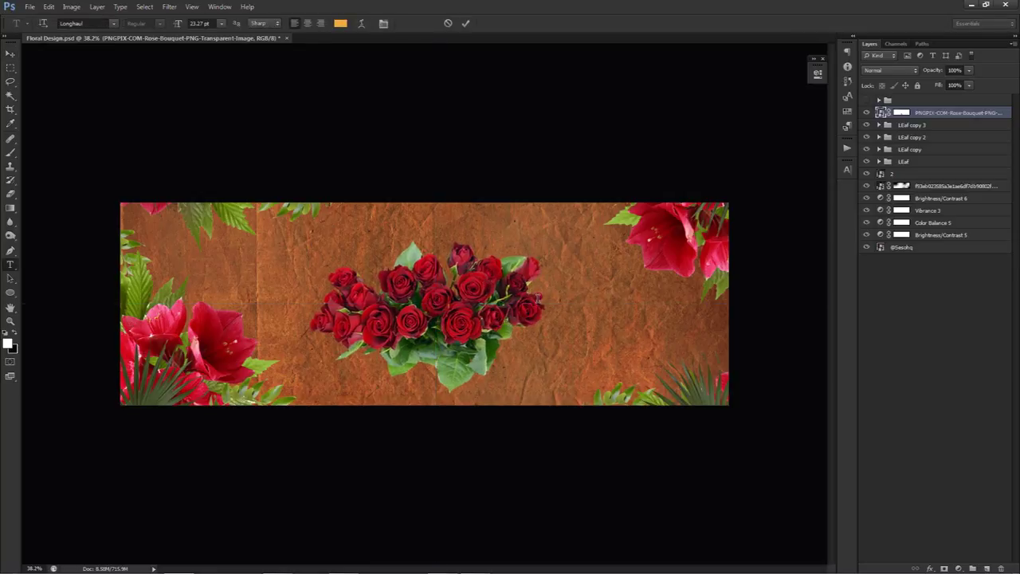
{"action": "left_click", "coordinate": [429, 297]}
{"action": "type", "text": "SIMPL"}
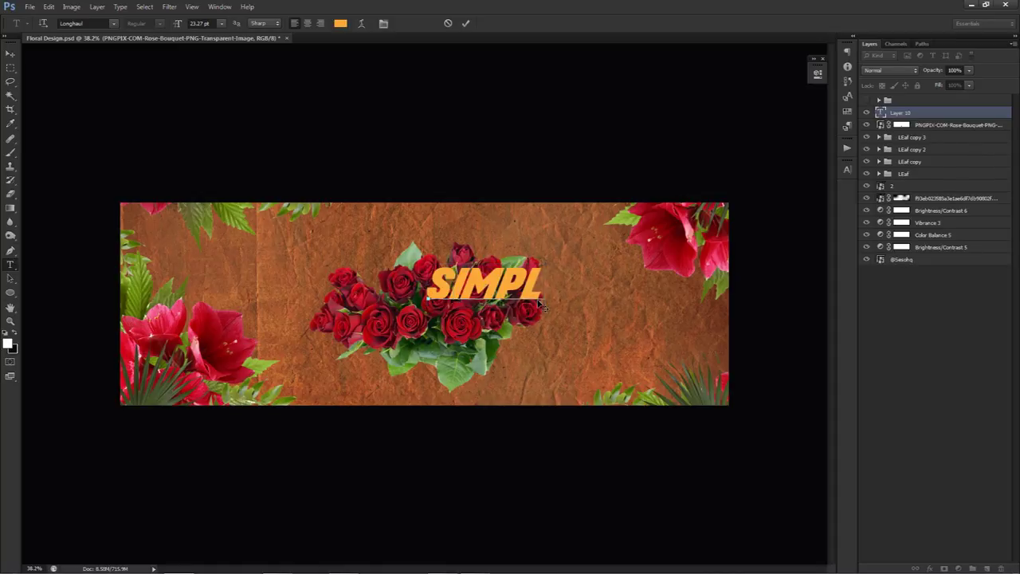
{"action": "type", "text": "STIC"}
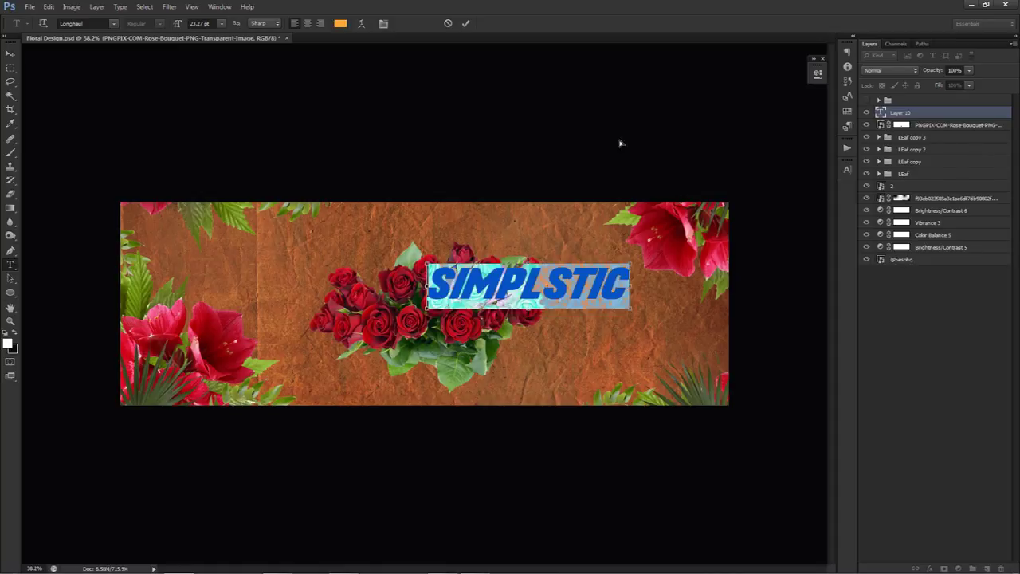
Set the SIMPLSTIC text in Nexa Light at 9 pt and move it over the bouquet's centre
{"action": "left_click", "coordinate": [847, 169]}
{"action": "left_click", "coordinate": [758, 175]}
{"action": "key", "text": "Down"}
{"action": "key", "text": "Down"}
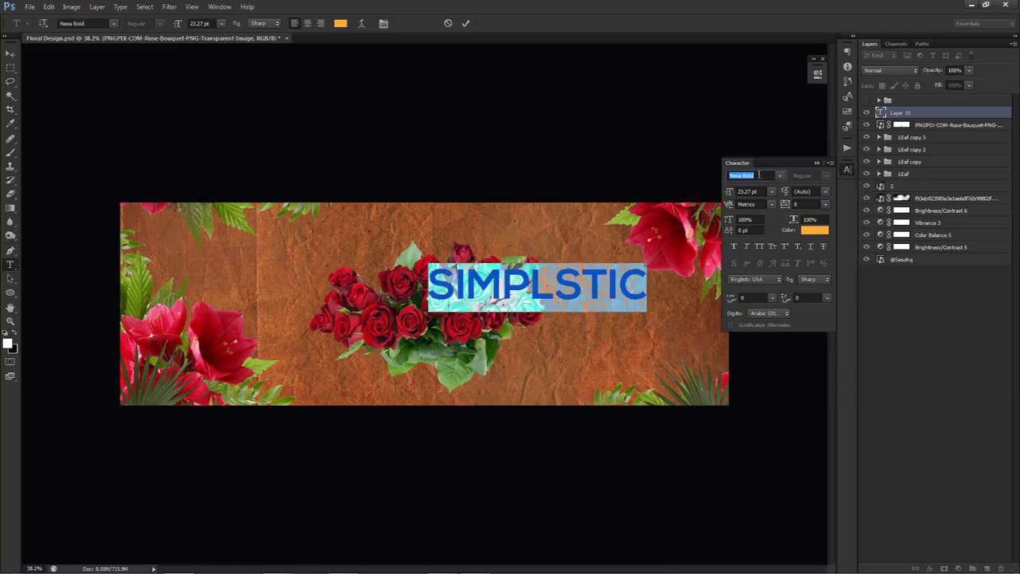
{"action": "left_click", "coordinate": [771, 191]}
{"action": "left_click", "coordinate": [761, 231]}
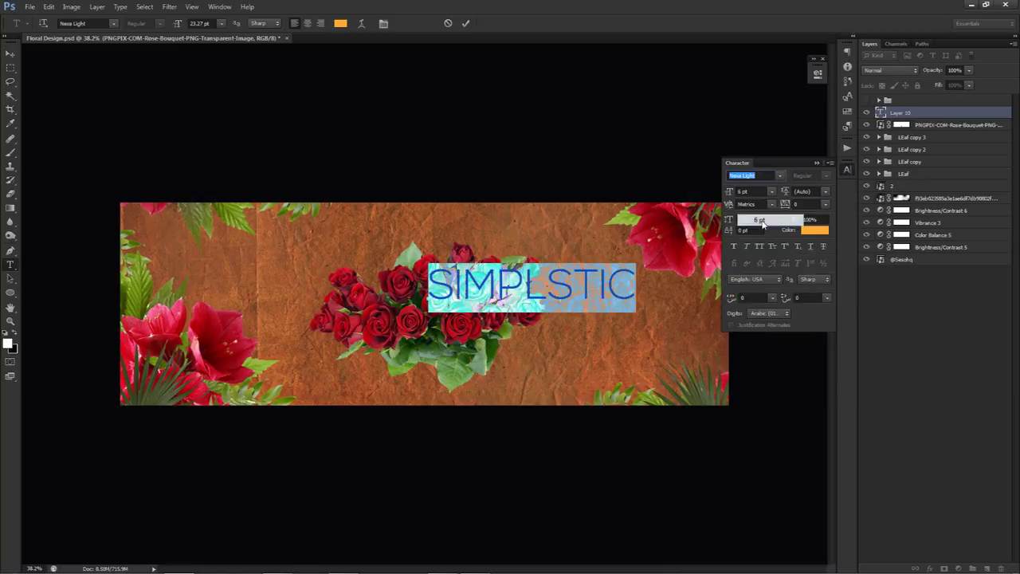
{"action": "left_click", "coordinate": [753, 191]}
{"action": "key", "text": "Up"}
{"action": "key", "text": "Up"}
{"action": "left_click", "coordinate": [467, 25]}
{"action": "key", "text": "v"}
{"action": "left_click_drag", "start_coordinate": [550, 285], "coordinate": [519, 281]}
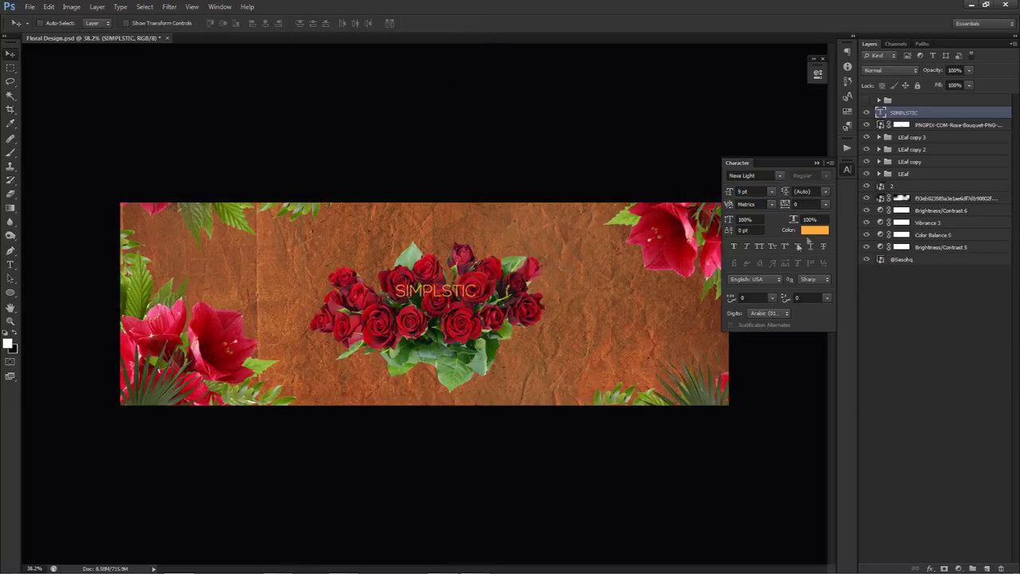
Colour the SIMPLSTIC text white and place a duplicate of it directly below the original
{"action": "left_click", "coordinate": [812, 230]}
{"action": "left_click", "coordinate": [628, 391]}
{"action": "left_click", "coordinate": [867, 383]}
{"action": "left_click_drag", "start_coordinate": [493, 271], "coordinate": [492, 291]}
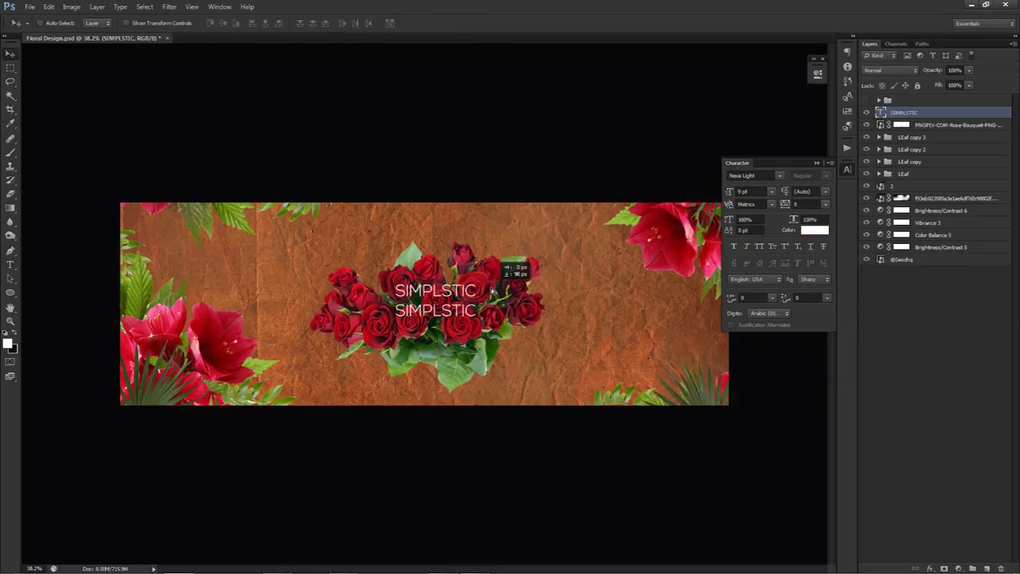
{"action": "key", "text": "t"}
{"action": "double_click", "coordinate": [457, 309]}
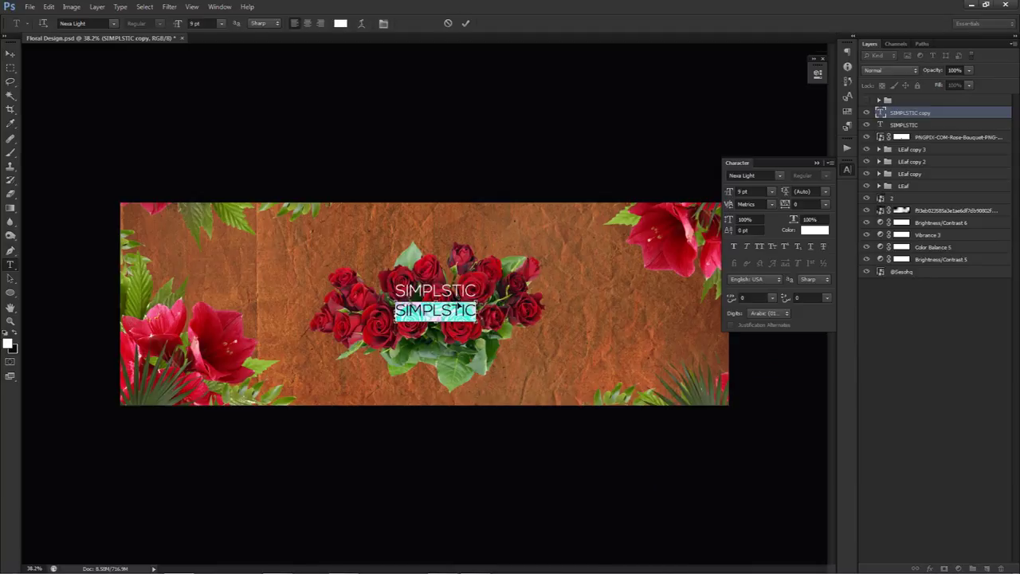
{"action": "key", "text": "ctrl+r"}
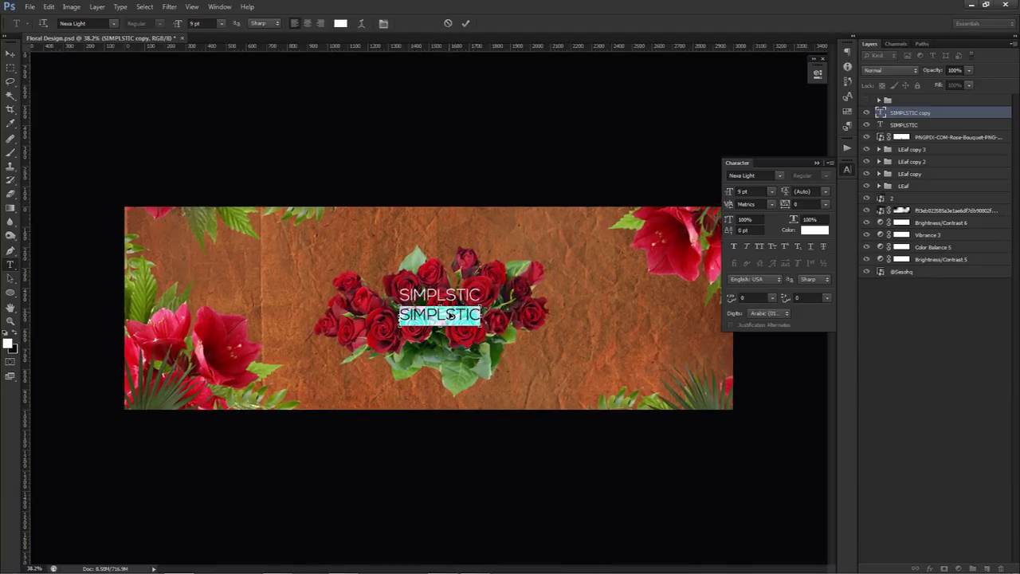
{"action": "left_click", "coordinate": [447, 24]}
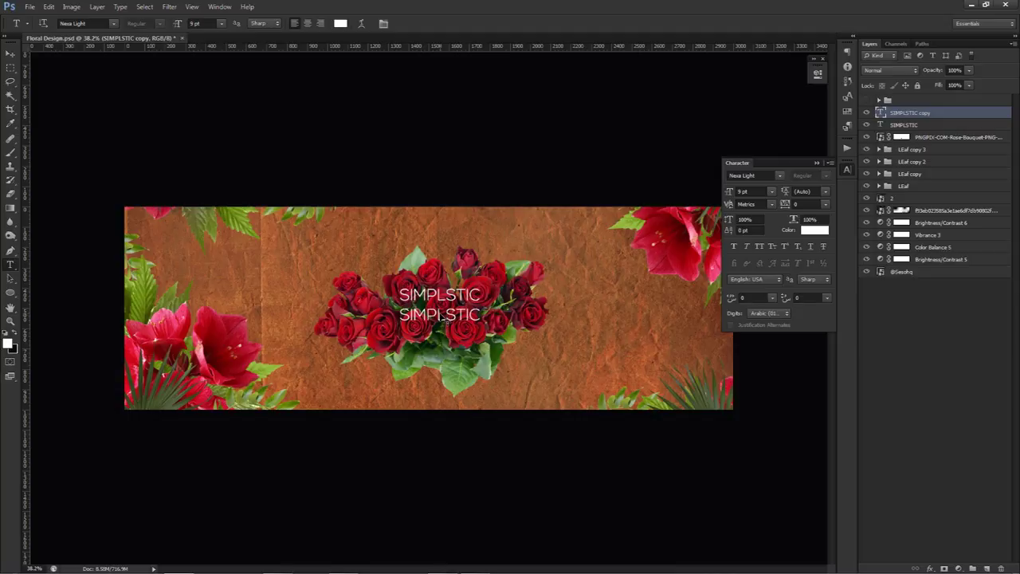
{"action": "key", "text": "ctrl+t"}
{"action": "key", "text": "Return"}
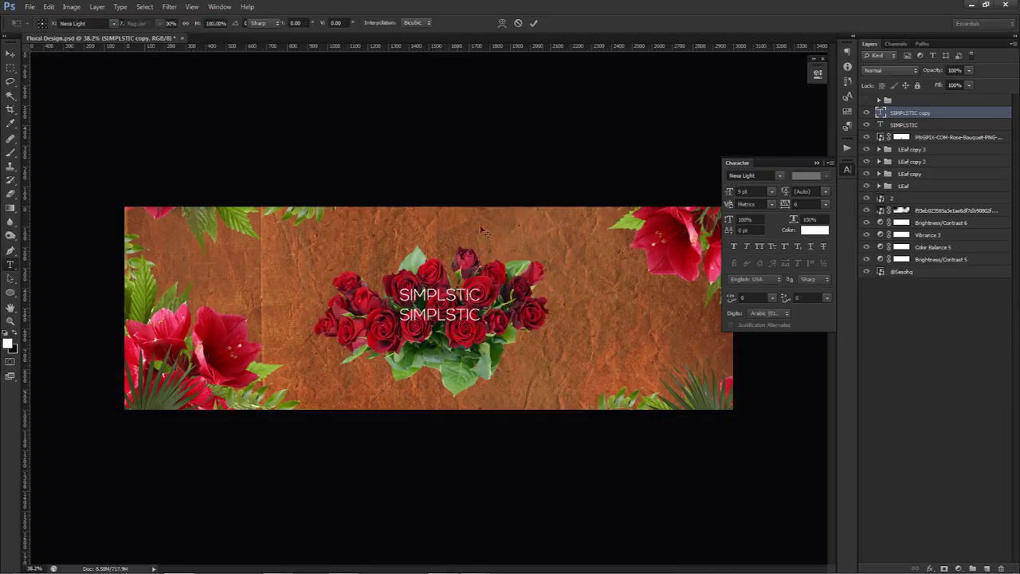
{"action": "key", "text": "ctrl+t"}
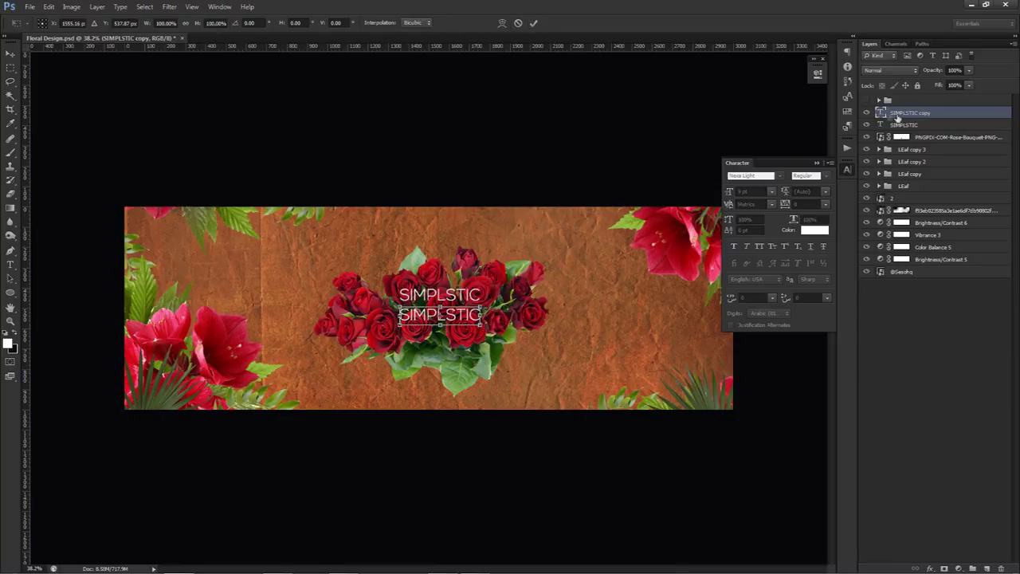
{"action": "left_click", "coordinate": [849, 172]}
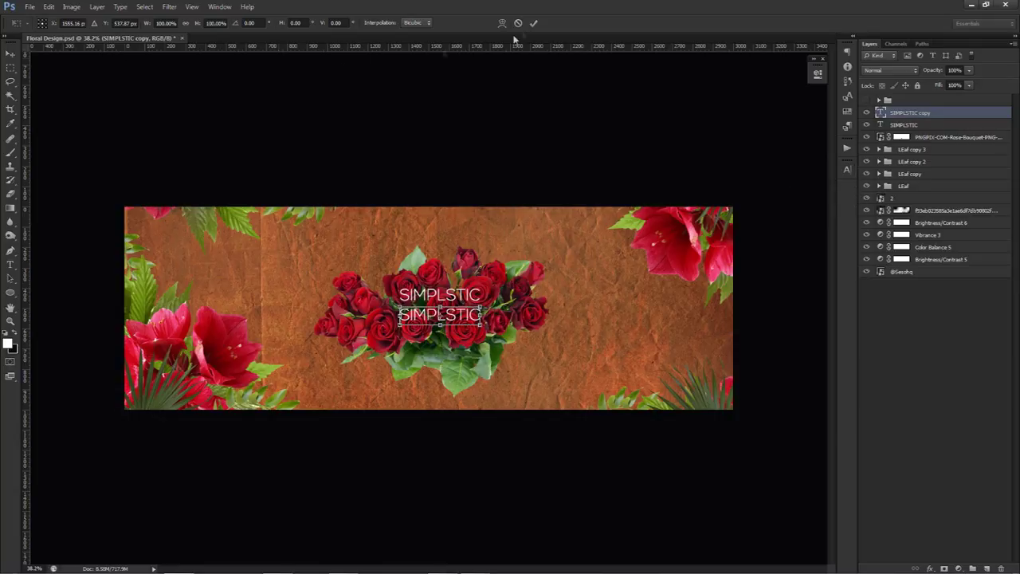
{"action": "left_click", "coordinate": [534, 22]}
Colour the lower SIMPLSTIC copy black and replace its wording with FLORAL
{"action": "key", "text": "ctrl+BackSpace"}
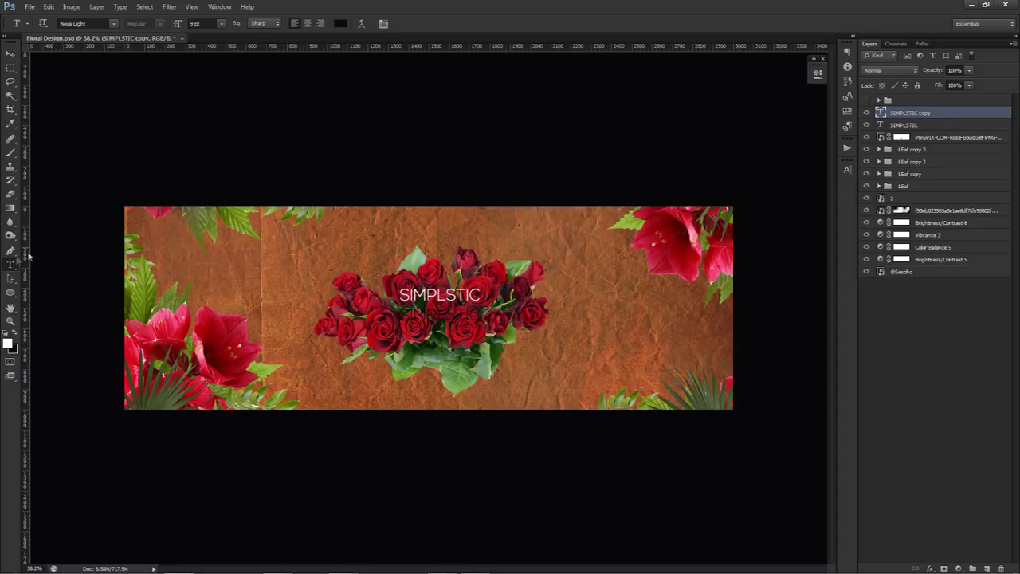
{"action": "right_click", "coordinate": [7, 268]}
{"action": "left_click", "coordinate": [38, 269]}
{"action": "double_click", "coordinate": [451, 313]}
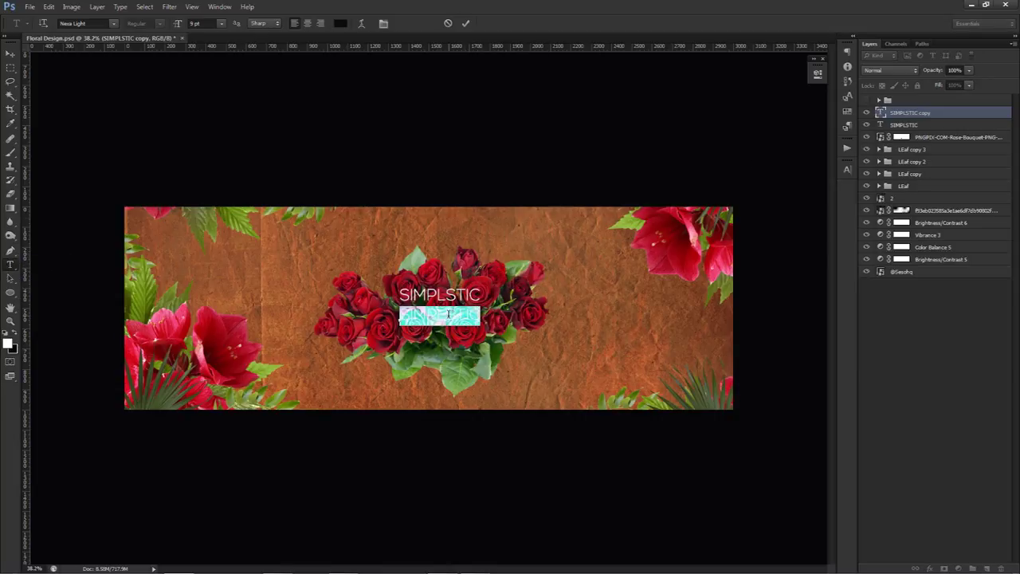
{"action": "key", "text": "BackSpace"}
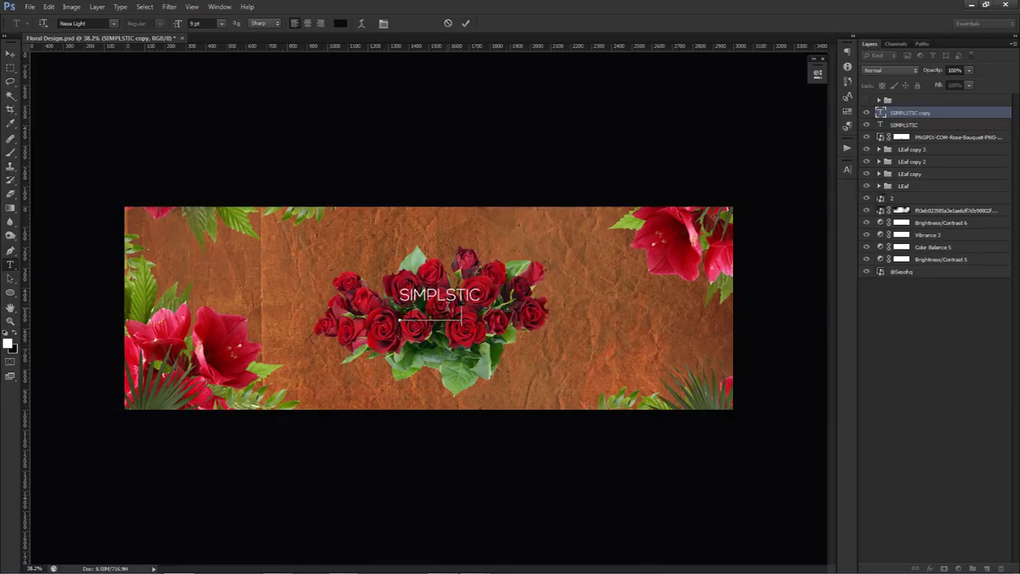
Set the FLORAL text's font to Longhaul
{"action": "key", "text": "ctrl+a"}
{"action": "left_click", "coordinate": [847, 169]}
{"action": "left_click", "coordinate": [762, 192]}
{"action": "left_click", "coordinate": [759, 176]}
{"action": "type", "text": "Long Shot"}
{"action": "key", "text": "Return"}
{"action": "left_click", "coordinate": [759, 177]}
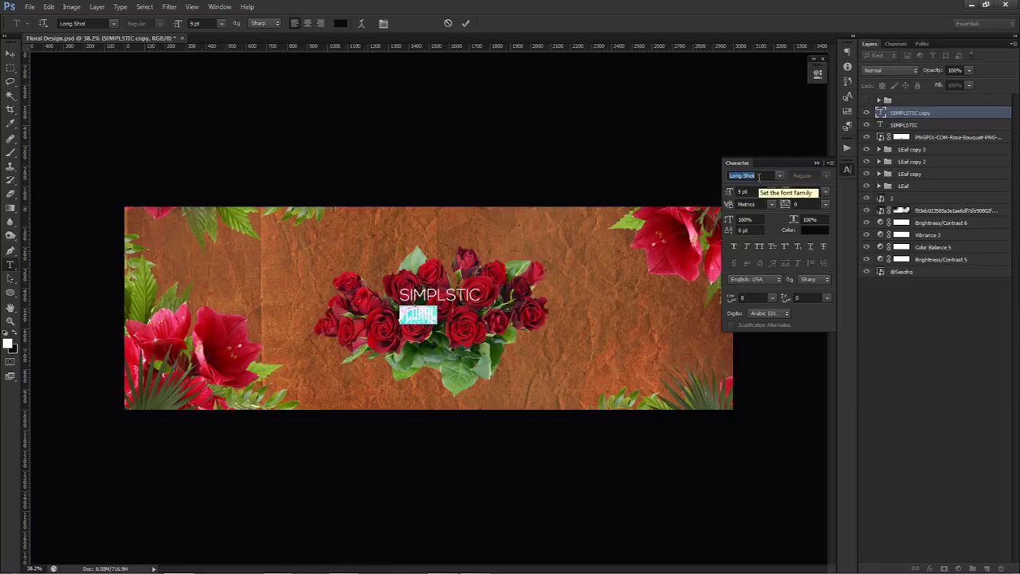
{"action": "key", "text": "Down"}
Set the FLORAL text's size to 23 pt and commit the text edit
{"action": "left_click", "coordinate": [756, 193]}
{"action": "key", "text": "Up"}
{"action": "key", "text": "Up"}
{"action": "key", "text": "Up"}
{"action": "key", "text": "Up"}
{"action": "key", "text": "Up"}
{"action": "key", "text": "Up"}
{"action": "key", "text": "Up"}
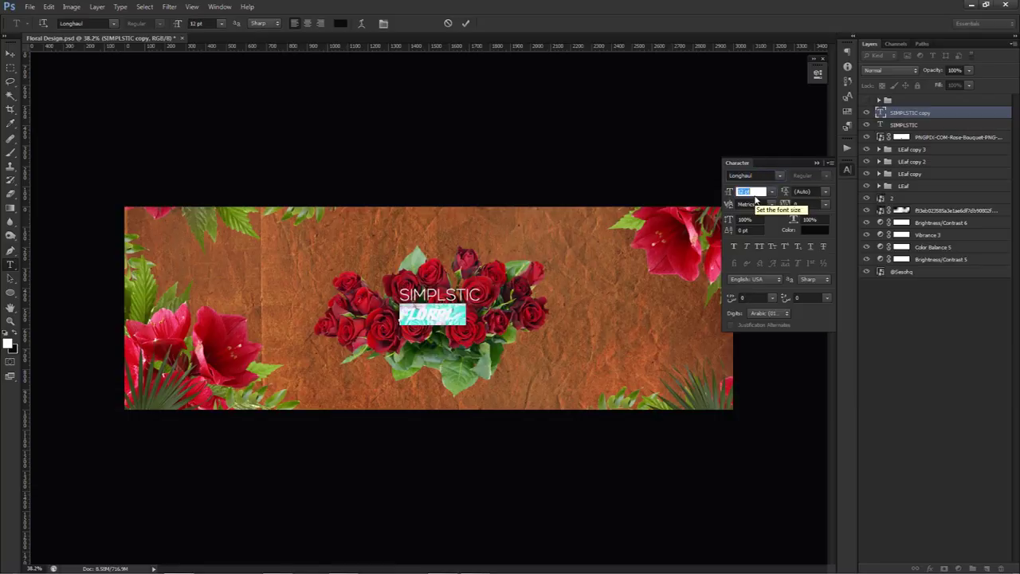
{"action": "scroll", "coordinate": [755, 198], "scroll_direction": "up", "scroll_amount": 7}
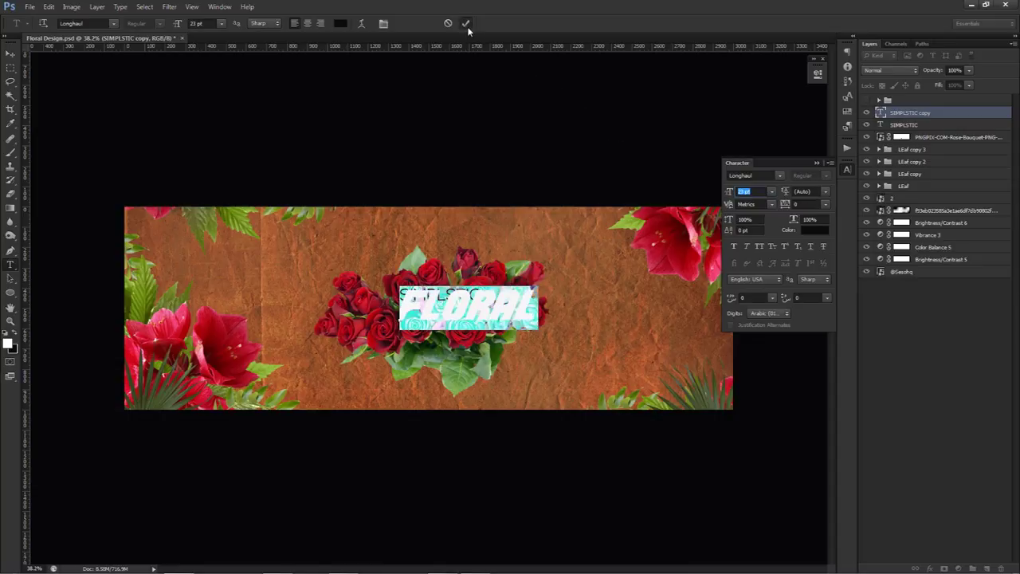
{"action": "left_click", "coordinate": [466, 23]}
Change the FLORAL text's colour to orange e98d51
{"action": "left_click", "coordinate": [813, 230]}
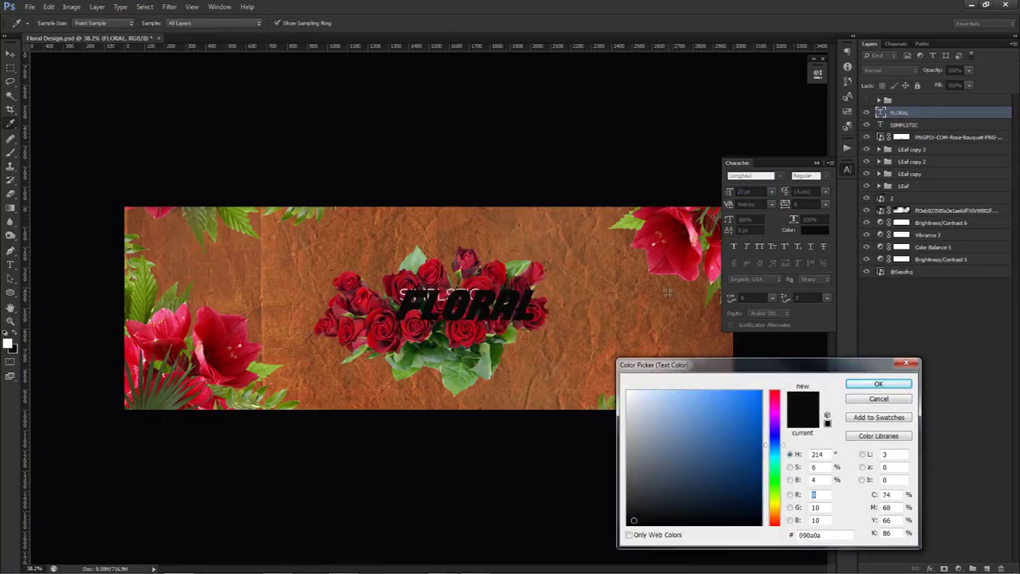
{"action": "left_click", "coordinate": [554, 310]}
{"action": "left_click", "coordinate": [714, 402]}
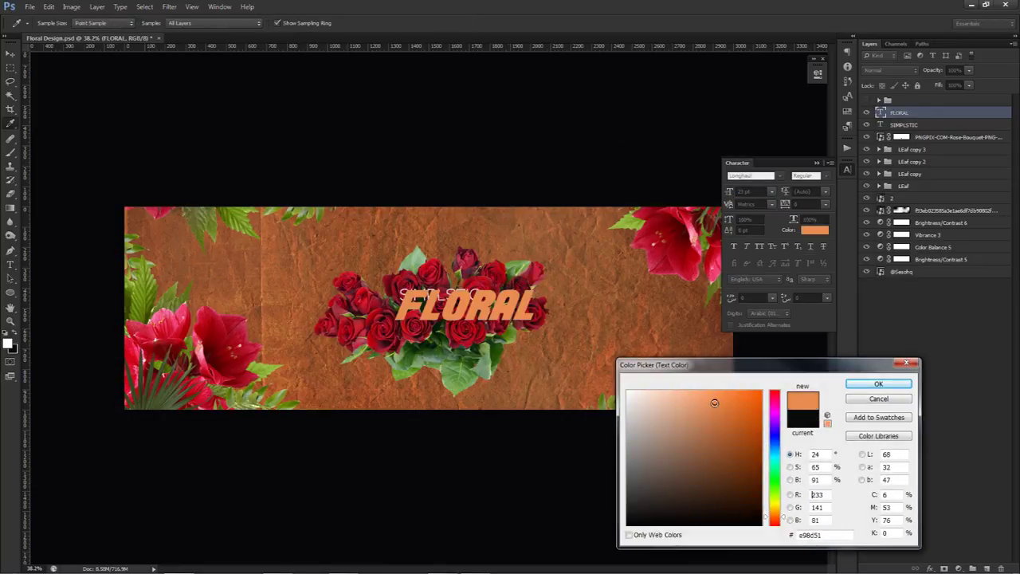
{"action": "left_click", "coordinate": [874, 387]}
{"action": "key", "text": "c"}
{"action": "left_click_drag", "start_coordinate": [513, 314], "coordinate": [489, 339]}
{"action": "key", "text": "c"}
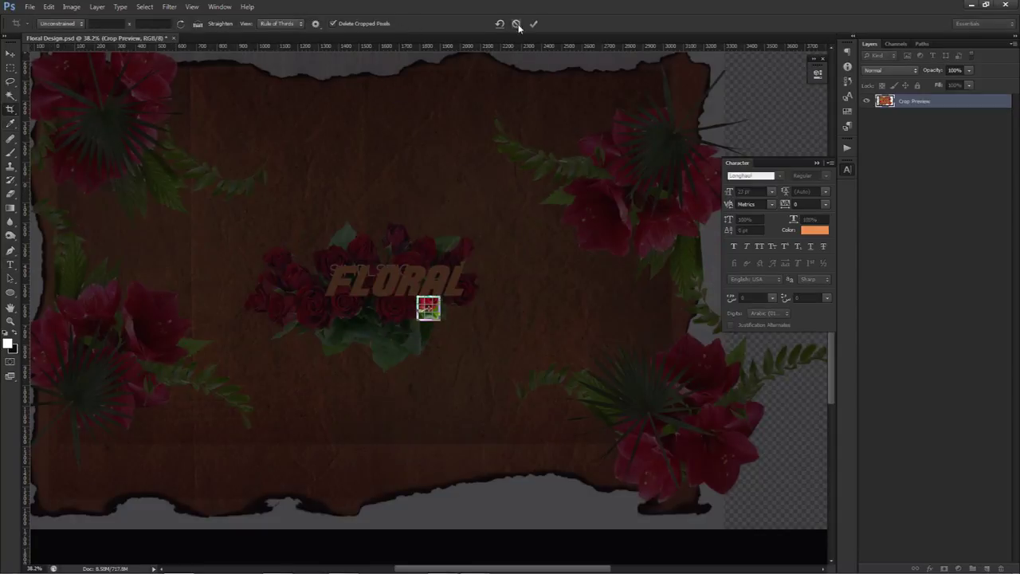
{"action": "left_click", "coordinate": [517, 24]}
Enlarge the FLORAL text to about 25.17 pt and place it over the bouquet directly below SIMPLSTIC
{"action": "key", "text": "v"}
{"action": "mouse_move", "coordinate": [503, 306]}
{"action": "left_mouse_down"}
{"action": "mouse_move", "coordinate": [497, 328]}
{"action": "mouse_move", "coordinate": [522, 303]}
{"action": "left_mouse_up"}
{"action": "key", "text": "ctrl+t"}
{"action": "key", "text": "Return"}
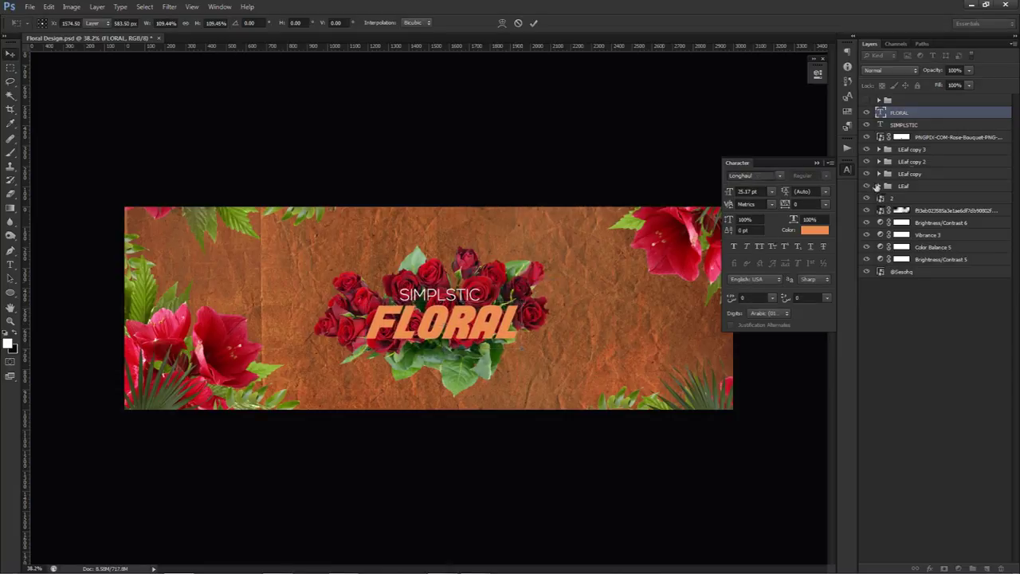
Scale the SIMPLSTIC text to about 9.96 pt and shift both title lines slightly to the left
{"action": "left_click", "coordinate": [920, 128]}
{"action": "key", "text": "ctrl+t"}
{"action": "left_click_drag", "start_coordinate": [484, 287], "coordinate": [472, 297]}
{"action": "key", "text": "Return"}
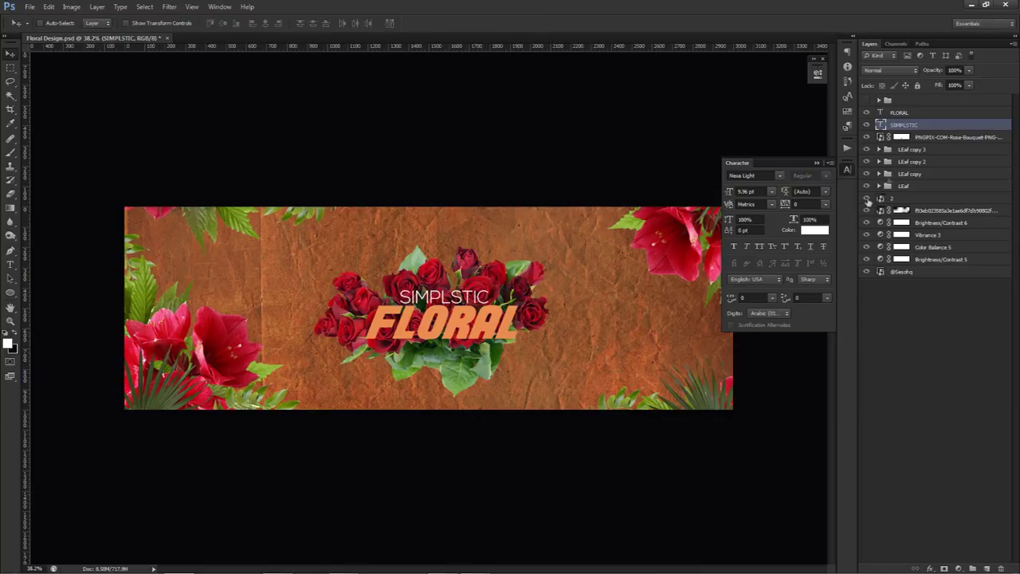
{"action": "left_click", "coordinate": [901, 113], "text": "shift"}
{"action": "left_click_drag", "start_coordinate": [522, 306], "coordinate": [512, 304]}
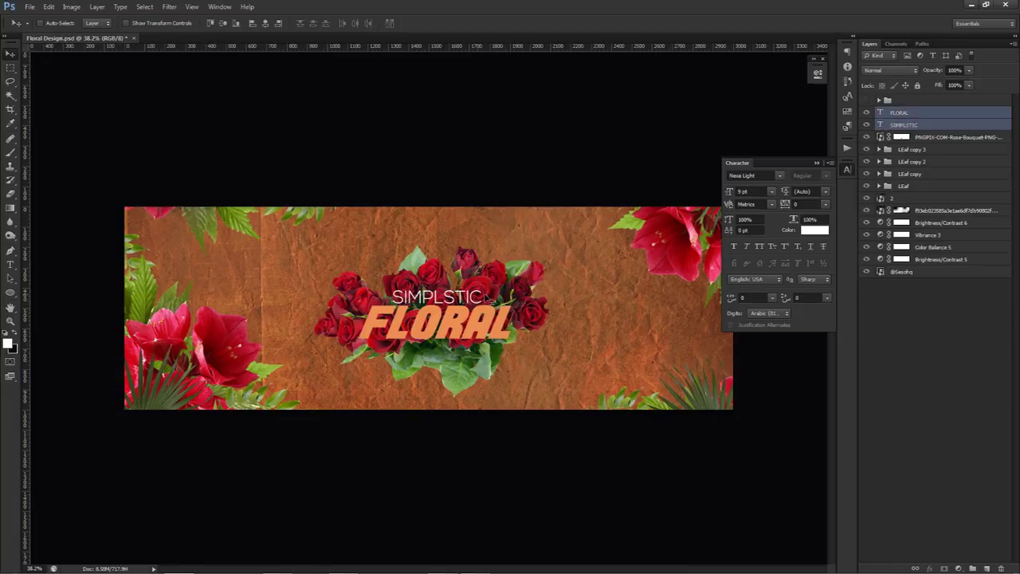
Try a 134% horizontal scale on both title lines and 1120 tracking on SIMPLSTIC, and undo both changes
{"action": "left_click_drag", "start_coordinate": [794, 220], "coordinate": [813, 221]}
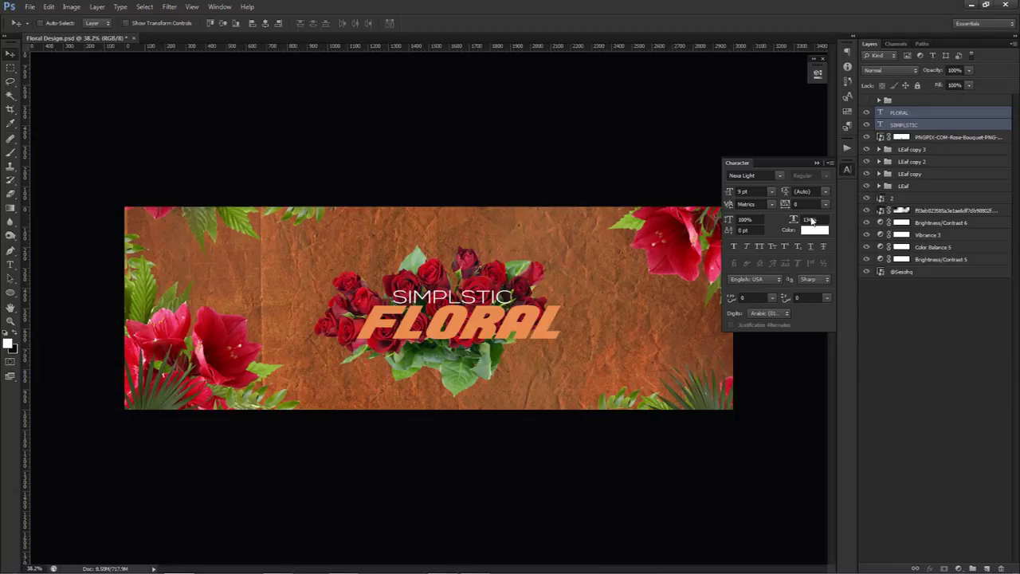
{"action": "left_click", "coordinate": [907, 125]}
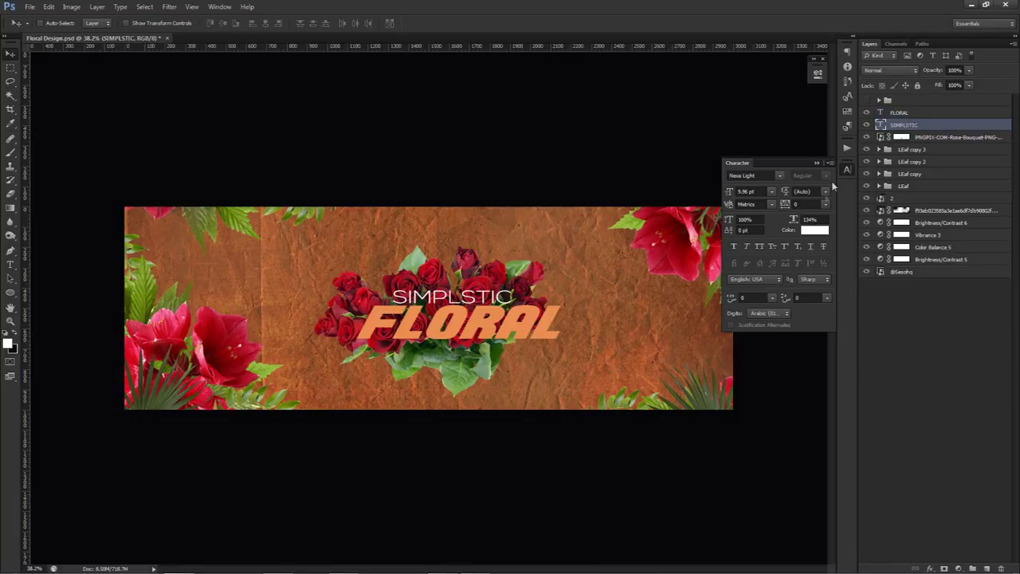
{"action": "left_click_drag", "start_coordinate": [787, 206], "coordinate": [813, 214]}
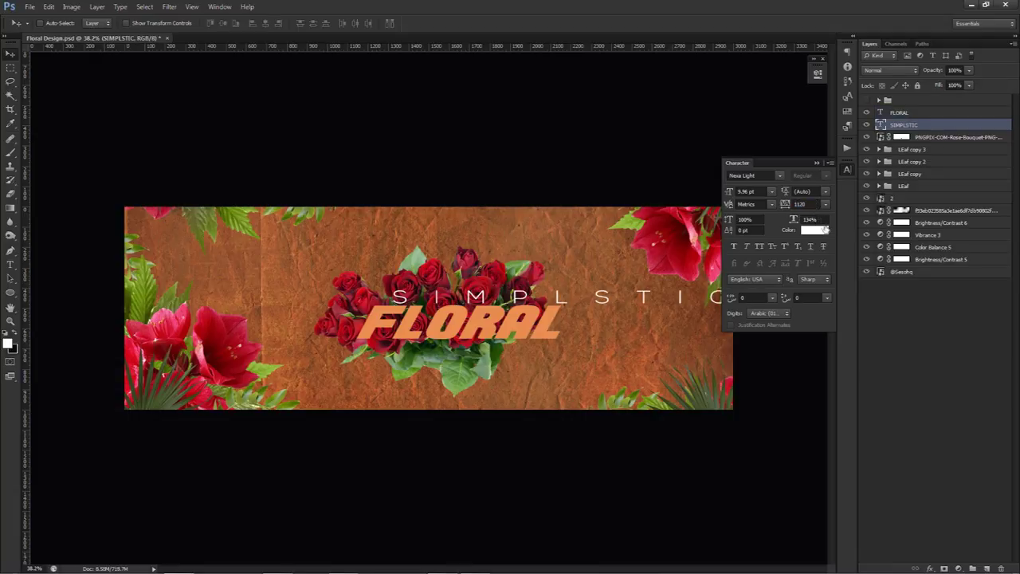
{"action": "key", "text": "ctrl+alt+z"}
{"action": "key", "text": "ctrl+alt+z"}
{"action": "left_click_drag", "start_coordinate": [820, 221], "coordinate": [785, 220]}
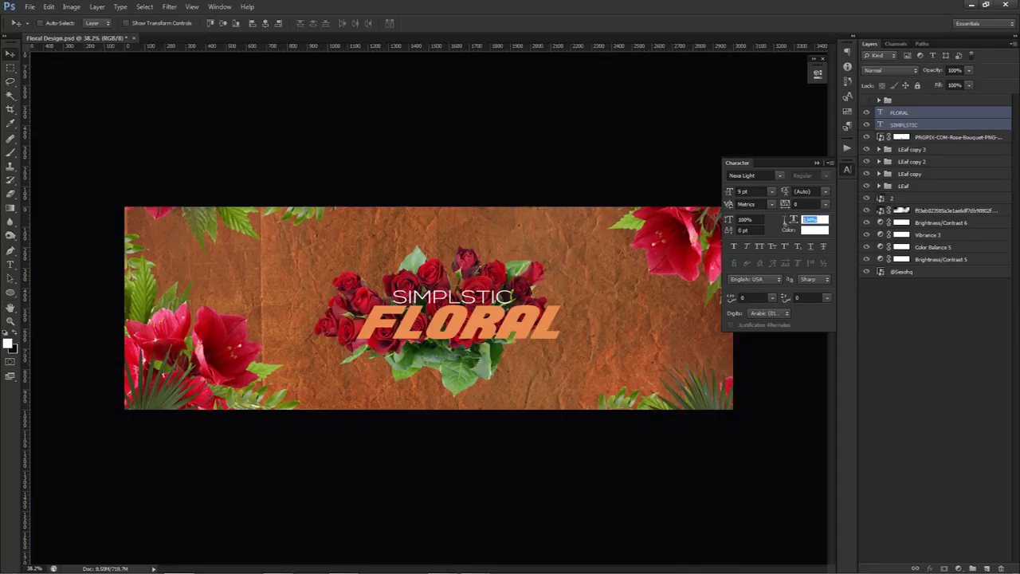
{"action": "key", "text": "Escape"}
{"action": "key", "text": "ctrl+alt+z"}
Try a tracking of 960 on the SIMPLSTIC text and undo it
{"action": "left_click", "coordinate": [905, 125]}
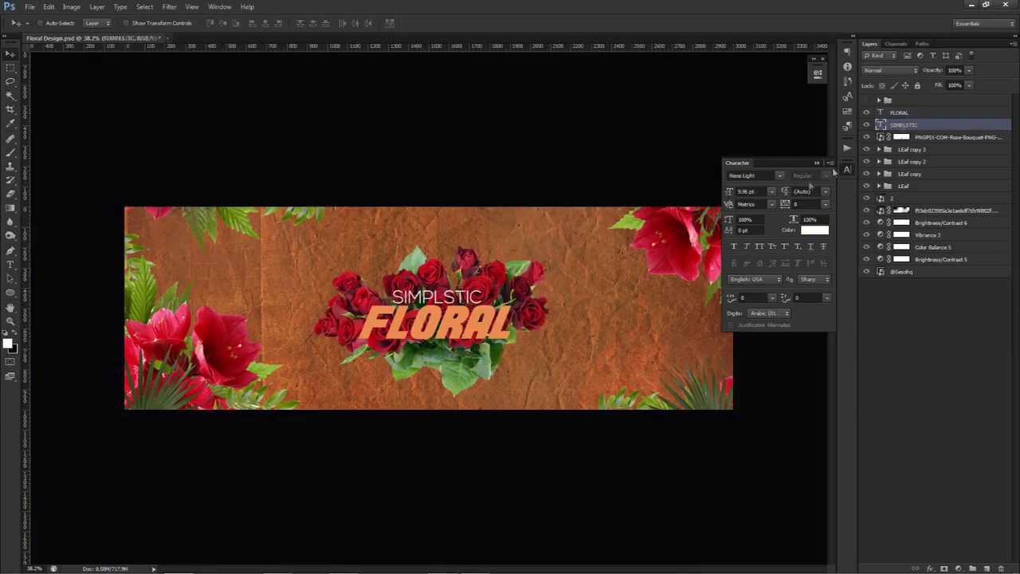
{"action": "left_click_drag", "start_coordinate": [785, 205], "coordinate": [823, 205]}
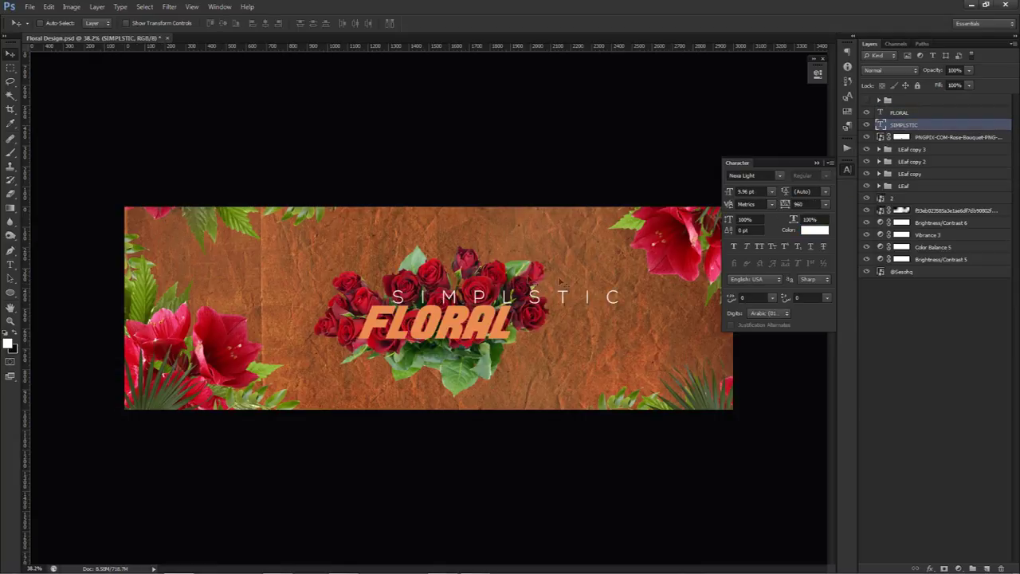
{"action": "key", "text": "ctrl+z"}
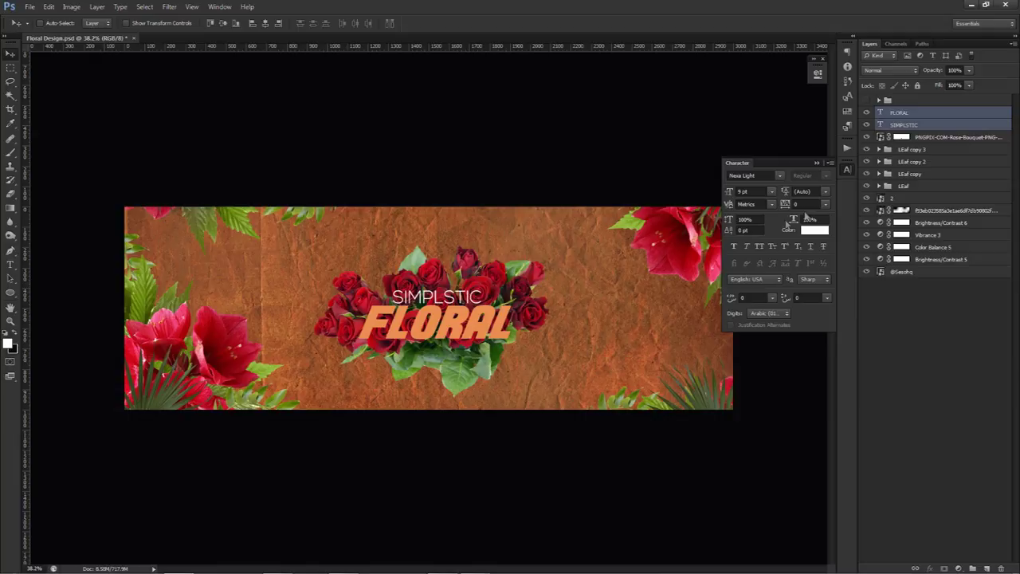
Add a Multiply drop shadow to the FLORAL text with 52% opacity, 12 px distance and 6 px size
{"action": "double_click", "coordinate": [944, 112]}
{"action": "left_click", "coordinate": [681, 271]}
{"action": "left_click_drag", "start_coordinate": [800, 180], "coordinate": [789, 202]}
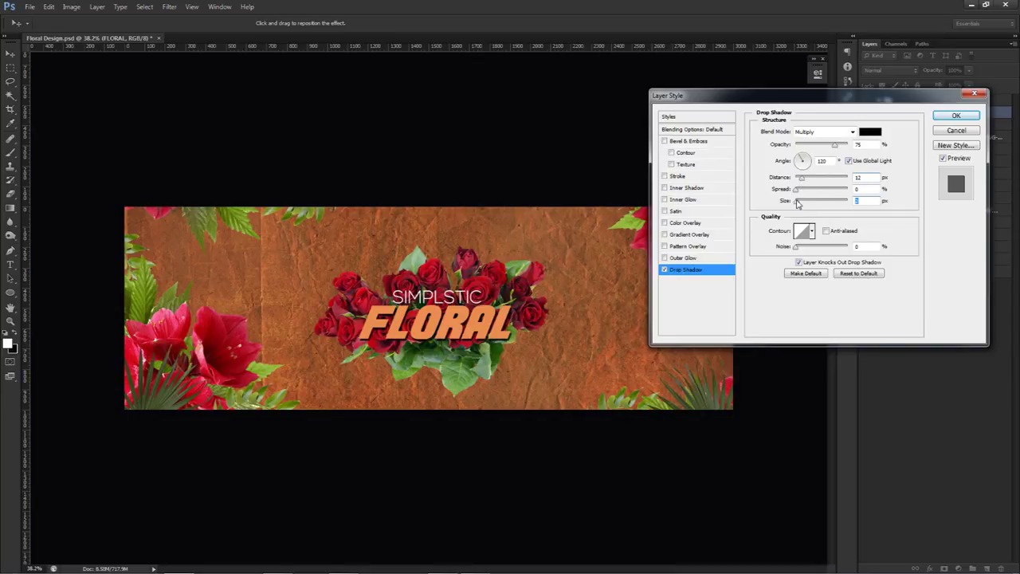
{"action": "left_click", "coordinate": [823, 149]}
{"action": "left_click", "coordinate": [955, 116]}
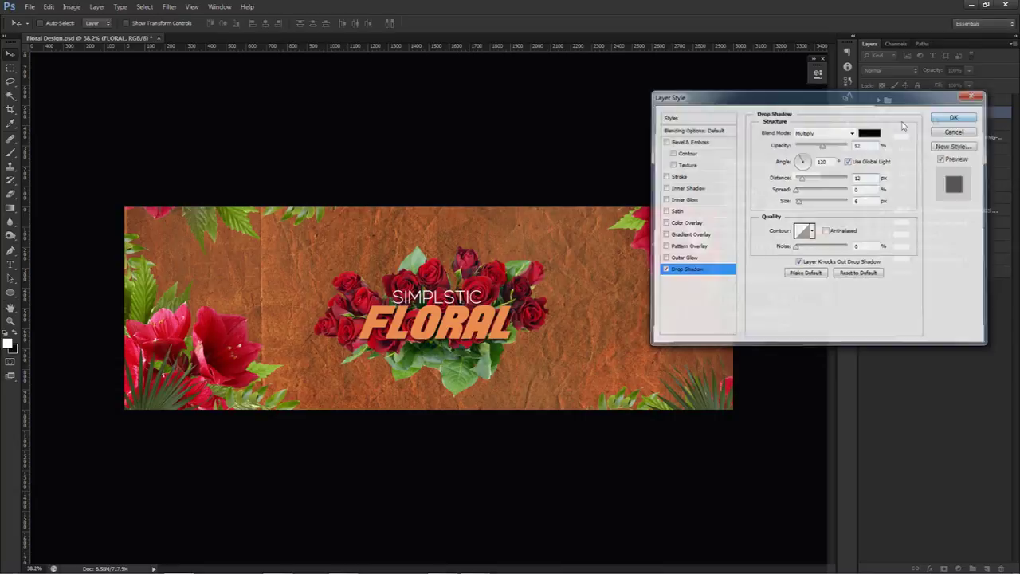
{"action": "left_click", "coordinate": [848, 169]}
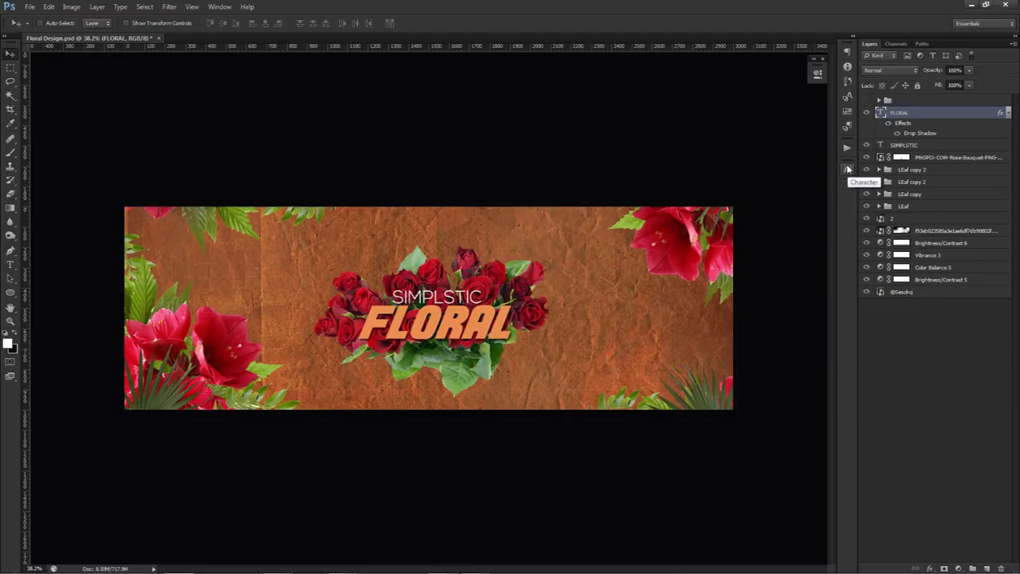
On a new layer above FLORAL, paint large soft spots around the bouquet in a brown sampled from the paper
{"action": "left_click", "coordinate": [986, 567]}
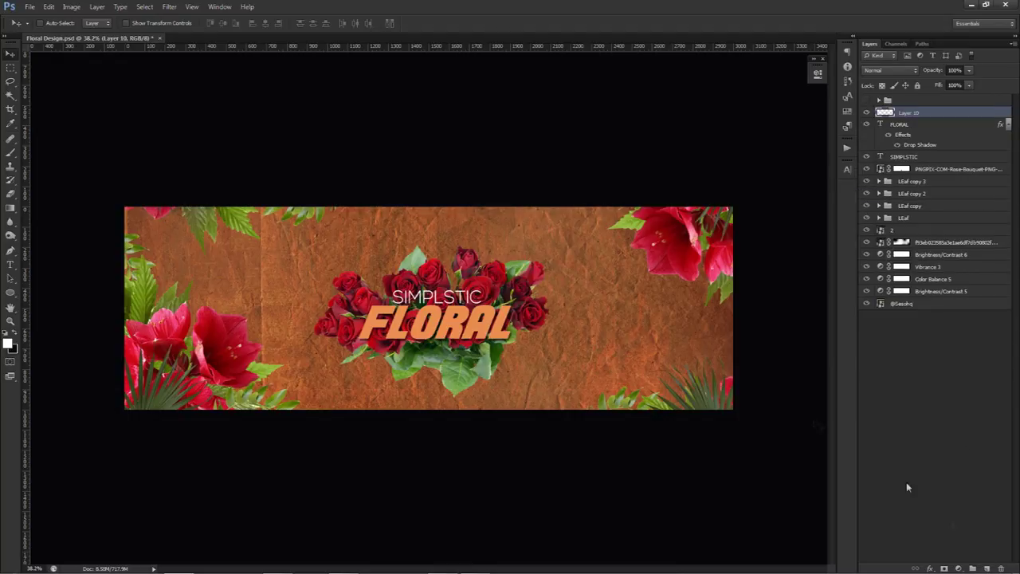
{"action": "key", "text": "b"}
{"action": "left_click_drag", "start_coordinate": [462, 334], "coordinate": [551, 371]}
{"action": "left_click_drag", "start_coordinate": [552, 371], "coordinate": [546, 80]}
{"action": "left_click_drag", "start_coordinate": [540, 317], "coordinate": [574, 303]}
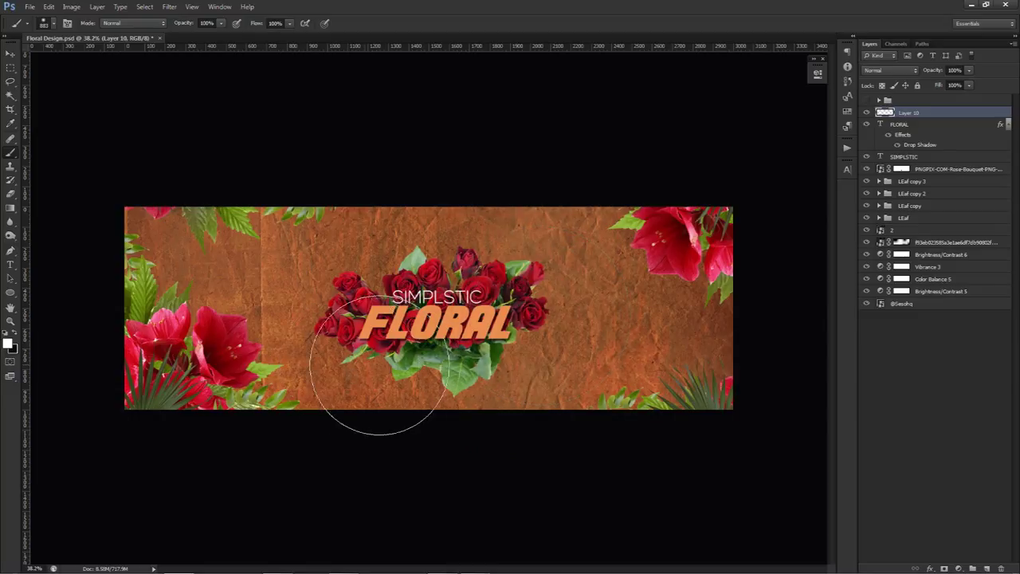
{"action": "mouse_move", "coordinate": [518, 371]}
{"action": "left_mouse_down", "text": "alt"}
{"action": "mouse_move", "coordinate": [605, 344]}
{"action": "mouse_move", "coordinate": [594, 346]}
{"action": "mouse_move", "coordinate": [612, 378]}
{"action": "mouse_move", "coordinate": [564, 410]}
{"action": "mouse_move", "coordinate": [602, 356]}
{"action": "left_mouse_up", "text": "alt"}
{"action": "left_click", "coordinate": [559, 381]}
{"action": "left_click", "coordinate": [511, 234]}
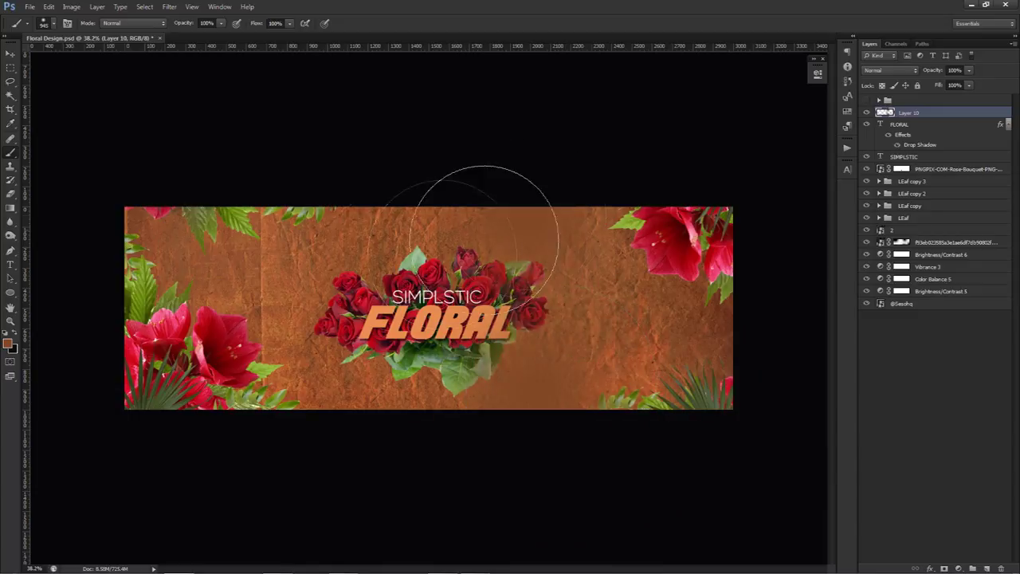
{"action": "left_click", "coordinate": [329, 262]}
{"action": "left_click", "coordinate": [261, 437]}
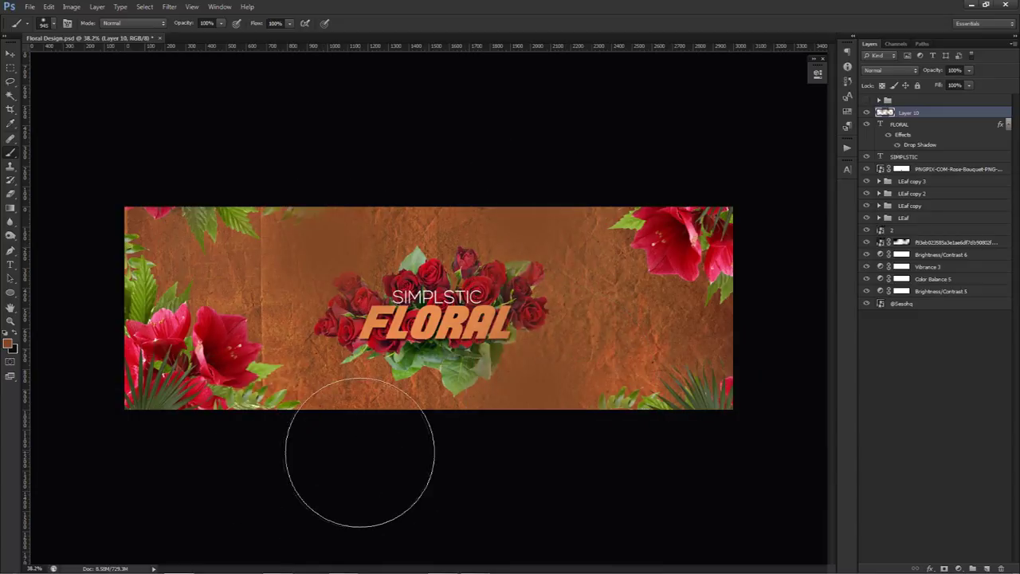
Set the brown paint layer's blend mode to Linear Dodge (Add) and its opacity to 59%
{"action": "left_click", "coordinate": [895, 72]}
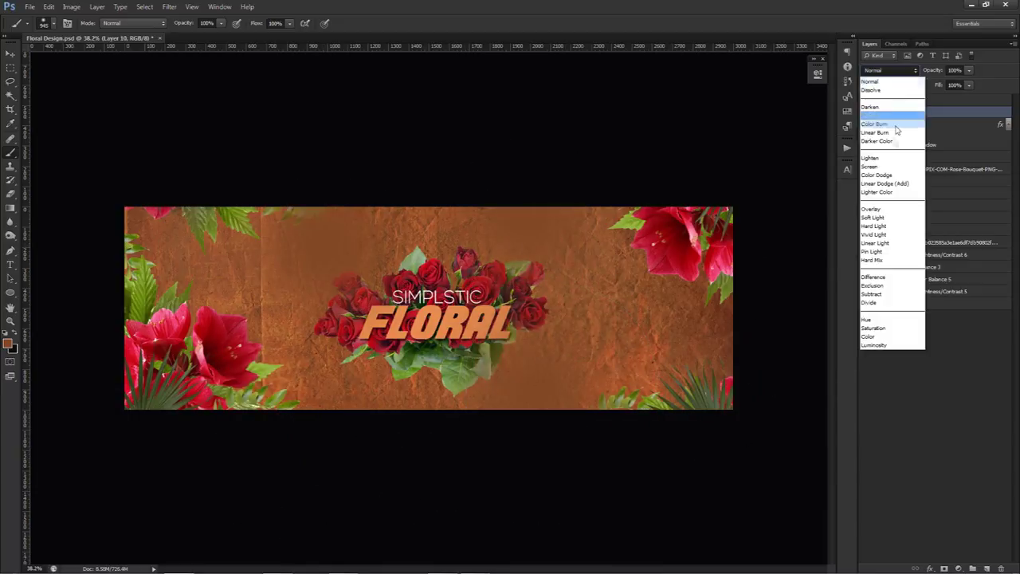
{"action": "left_click", "coordinate": [886, 186]}
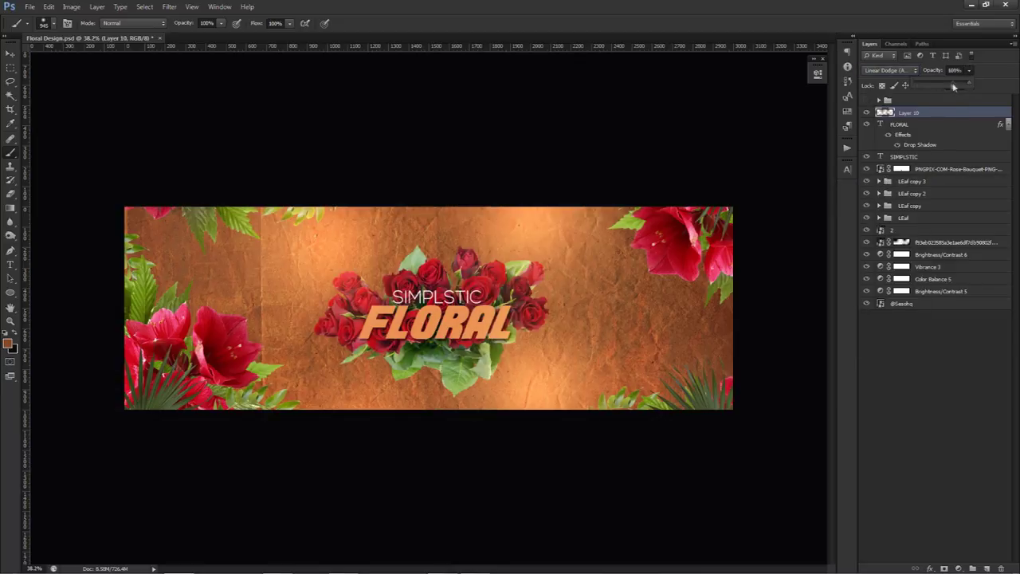
{"action": "left_click_drag", "start_coordinate": [954, 87], "coordinate": [947, 81]}
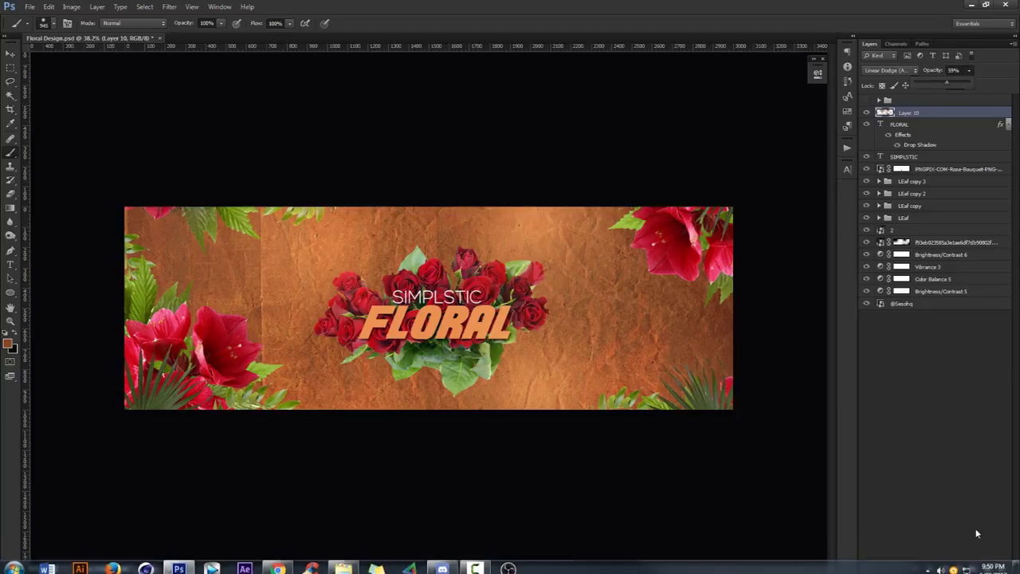
On another new layer, paint soft pink spots sampled from the blossoms over the flowers in the banner's corners
{"action": "left_click", "coordinate": [972, 569]}
{"action": "left_click", "coordinate": [692, 258], "text": "alt"}
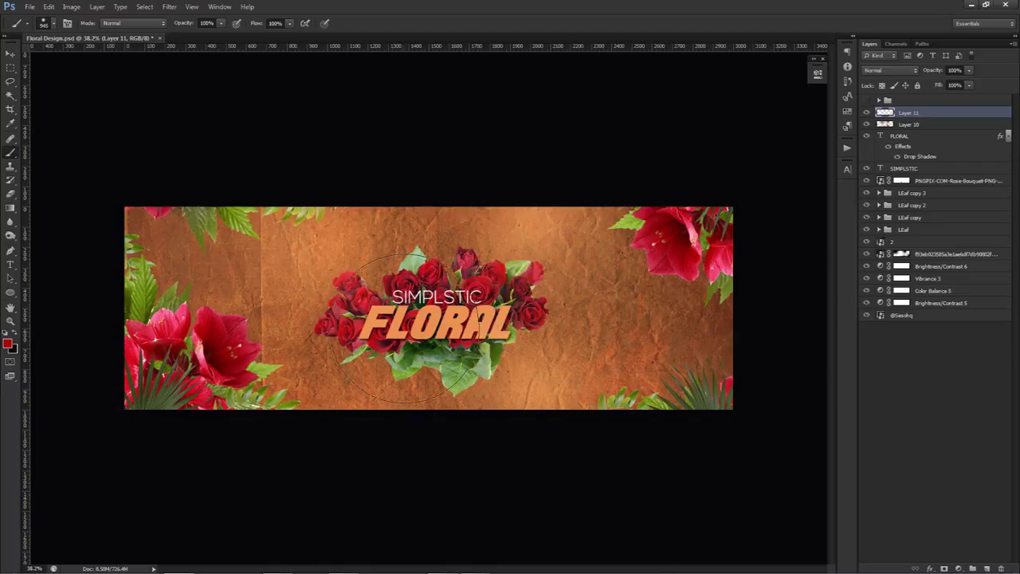
{"action": "mouse_move", "coordinate": [503, 277]}
{"action": "left_mouse_down"}
{"action": "mouse_move", "coordinate": [713, 227]}
{"action": "mouse_move", "coordinate": [669, 209]}
{"action": "mouse_move", "coordinate": [205, 269]}
{"action": "mouse_move", "coordinate": [335, 373]}
{"action": "mouse_move", "coordinate": [478, 362]}
{"action": "mouse_move", "coordinate": [672, 235]}
{"action": "mouse_move", "coordinate": [695, 267]}
{"action": "mouse_move", "coordinate": [668, 272]}
{"action": "left_mouse_up"}
{"action": "mouse_move", "coordinate": [652, 273]}
{"action": "left_mouse_down"}
{"action": "mouse_move", "coordinate": [661, 276]}
{"action": "mouse_move", "coordinate": [637, 251]}
{"action": "left_mouse_up"}
{"action": "left_click", "coordinate": [639, 184]}
{"action": "left_click_drag", "start_coordinate": [670, 328], "coordinate": [647, 299]}
{"action": "left_click", "coordinate": [215, 435]}
{"action": "left_click", "coordinate": [121, 343]}
{"action": "left_click", "coordinate": [736, 370]}
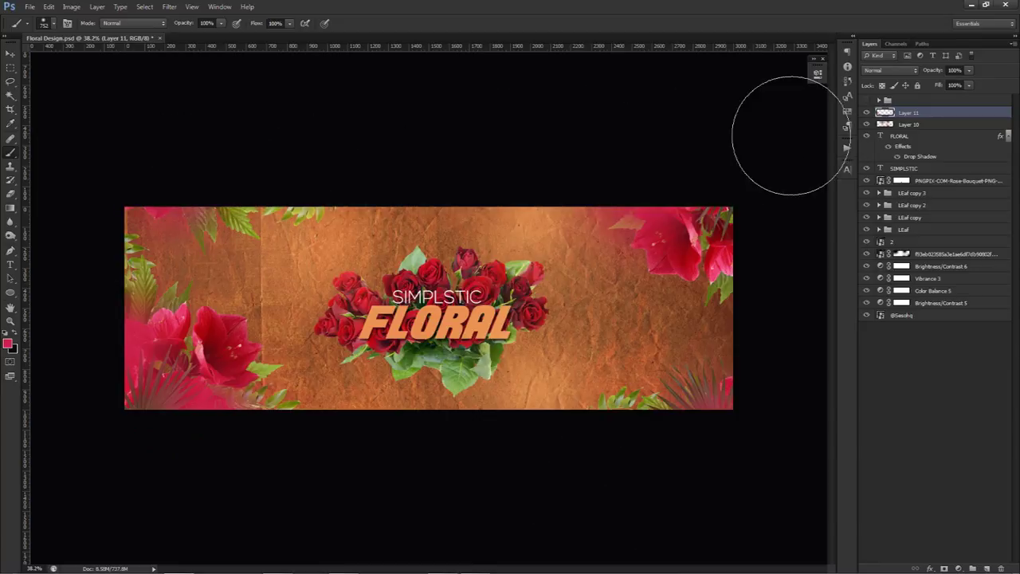
Set the pink paint layer's blend mode to Linear Dodge (Add) and reduce its opacity
{"action": "left_click", "coordinate": [891, 71]}
{"action": "left_click", "coordinate": [885, 183]}
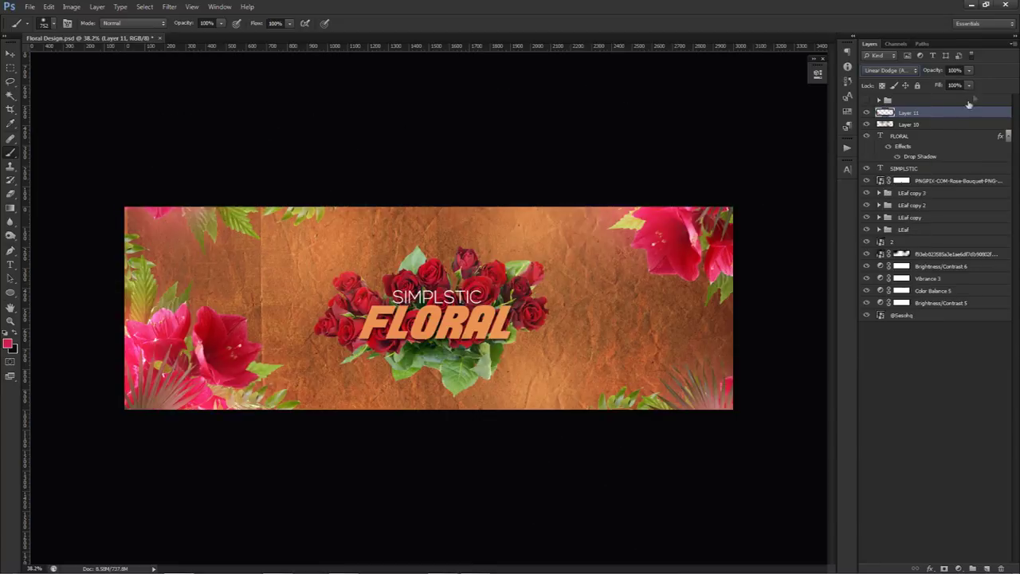
{"action": "mouse_move", "coordinate": [949, 89]}
{"action": "left_mouse_down"}
{"action": "mouse_move", "coordinate": [940, 85]}
{"action": "mouse_move", "coordinate": [942, 108]}
{"action": "left_mouse_up"}
On a new layer, paint soft green sampled from the bouquet's leaves over its base and the leaves at the banner's edges
{"action": "left_click", "coordinate": [987, 568]}
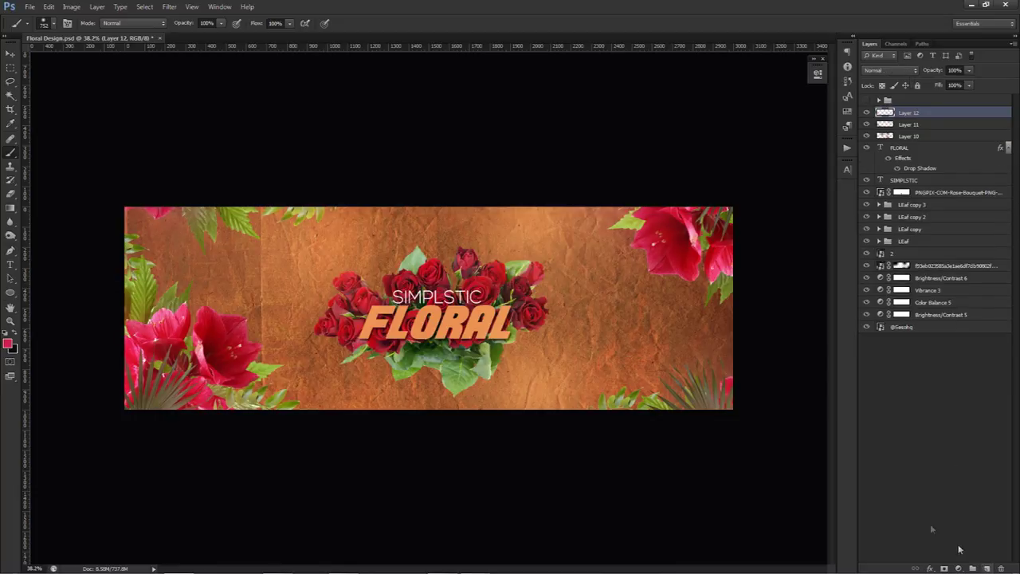
{"action": "left_click", "coordinate": [484, 365], "text": "alt"}
{"action": "mouse_move", "coordinate": [453, 385]}
{"action": "left_mouse_down"}
{"action": "mouse_move", "coordinate": [491, 437]}
{"action": "mouse_move", "coordinate": [496, 378]}
{"action": "mouse_move", "coordinate": [516, 396]}
{"action": "left_mouse_up"}
{"action": "left_click", "coordinate": [453, 415]}
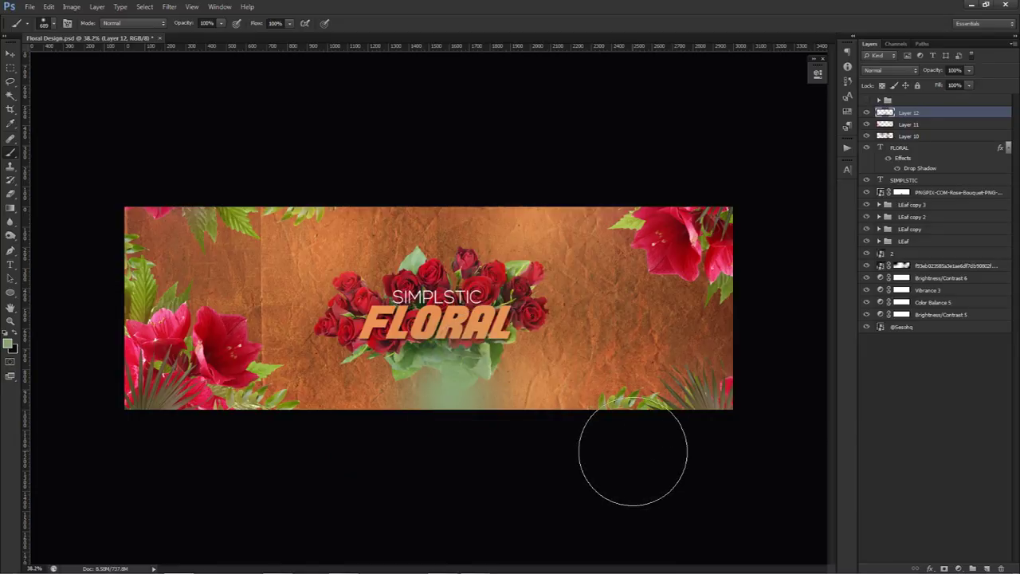
{"action": "left_click_drag", "start_coordinate": [289, 183], "coordinate": [301, 193]}
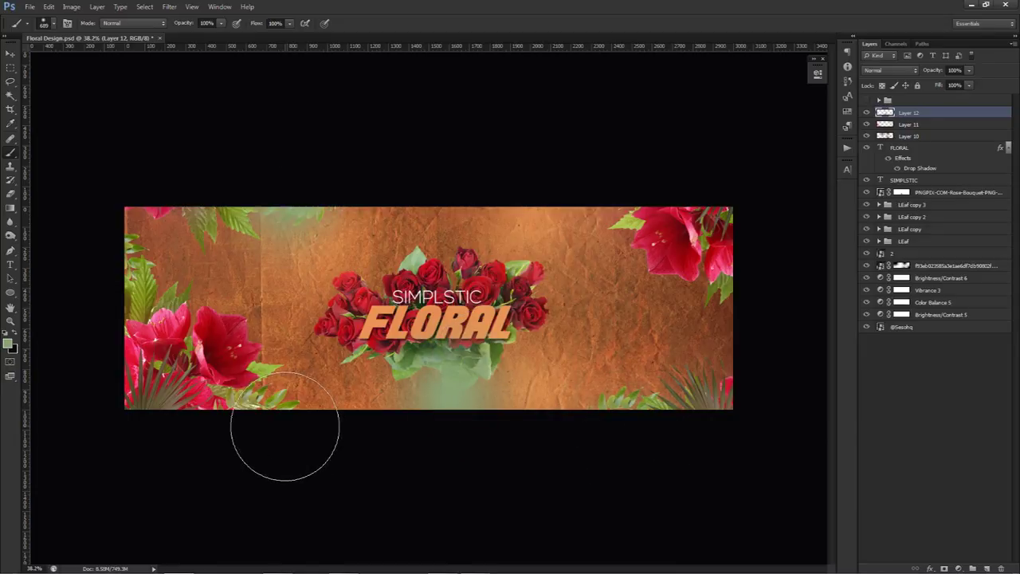
Set the green paint layer's blend mode to Linear Dodge (Add) and its opacity to 46%
{"action": "left_click", "coordinate": [888, 71]}
{"action": "left_click", "coordinate": [884, 179]}
{"action": "left_click", "coordinate": [968, 71]}
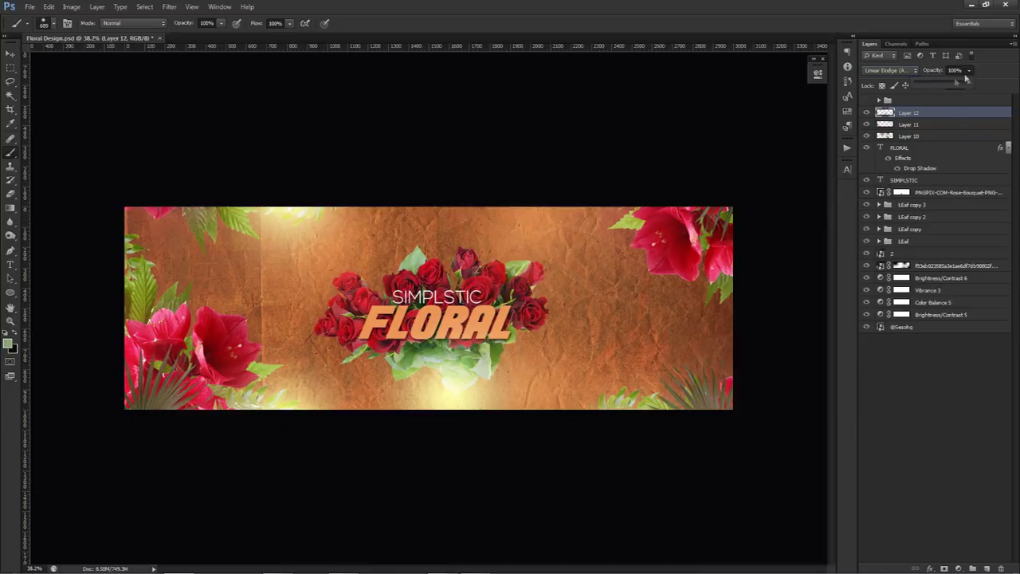
{"action": "left_click_drag", "start_coordinate": [943, 81], "coordinate": [940, 82]}
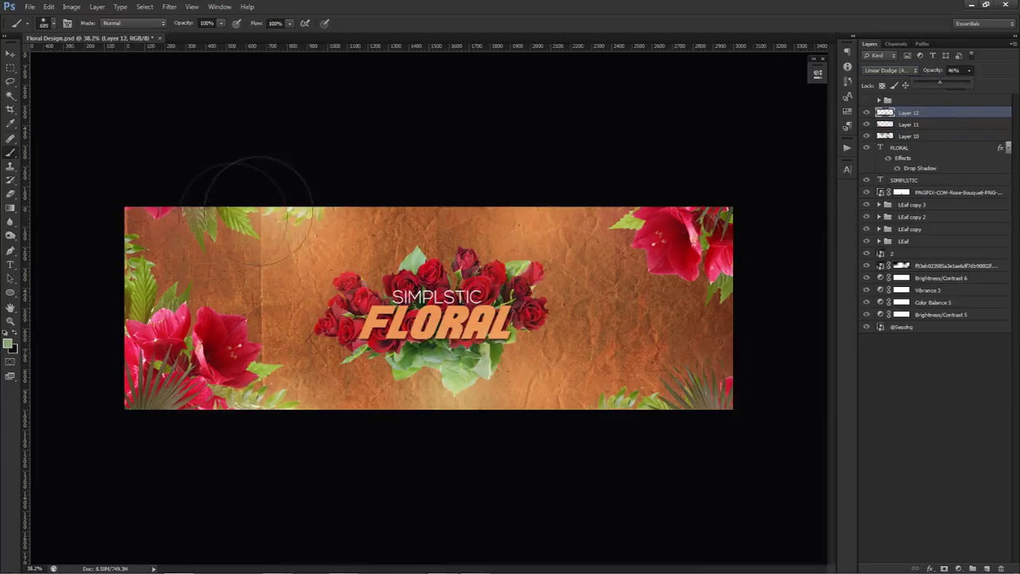
Apply Hue/Saturation to the green paint layer with a negative hue shift and a lightness of -36
{"action": "left_click", "coordinate": [930, 118]}
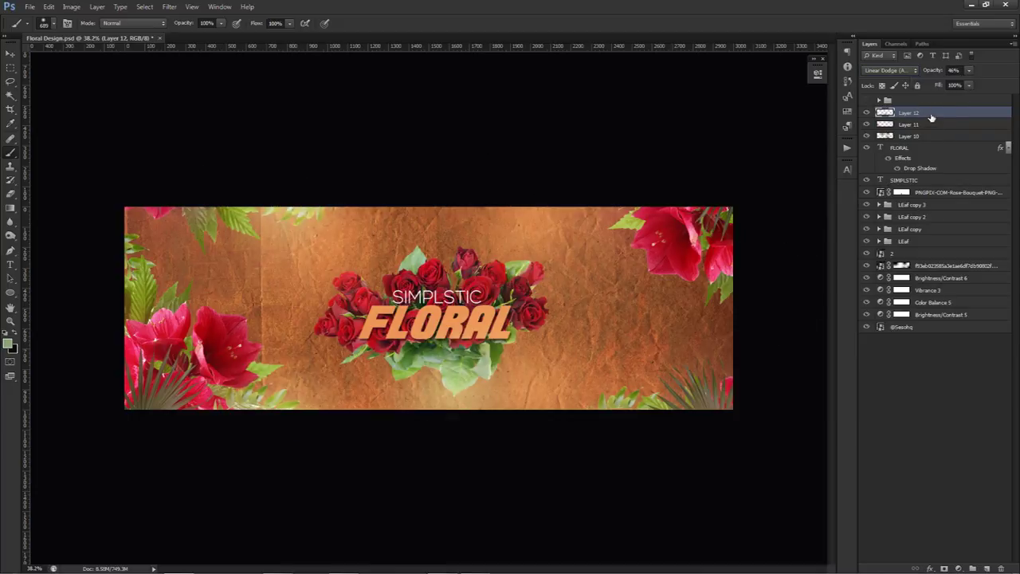
{"action": "key", "text": "ctrl+u"}
{"action": "left_click_drag", "start_coordinate": [817, 307], "coordinate": [854, 305]}
{"action": "left_click_drag", "start_coordinate": [843, 352], "coordinate": [826, 354]}
{"action": "left_click_drag", "start_coordinate": [852, 303], "coordinate": [817, 298]}
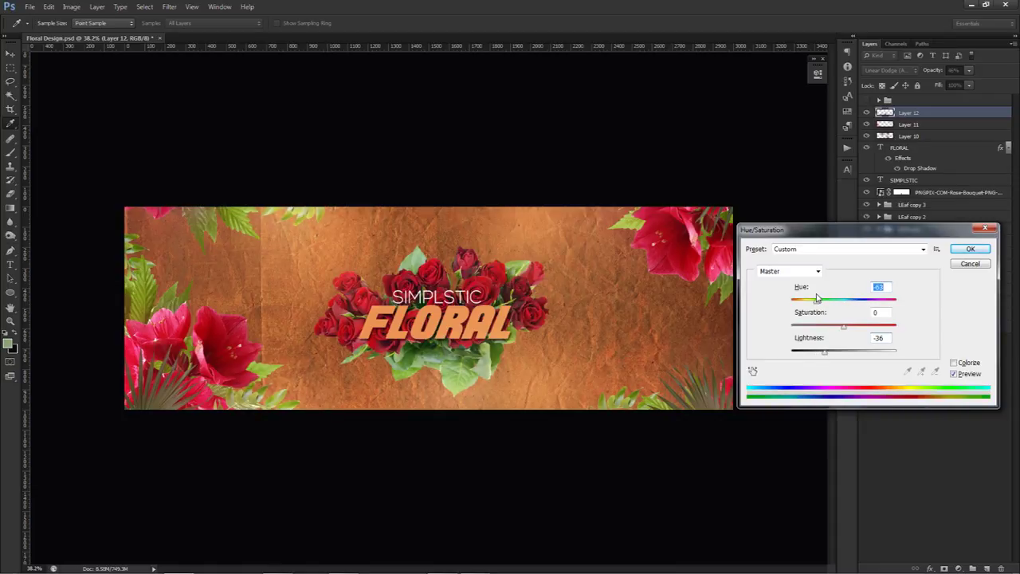
{"action": "left_click", "coordinate": [970, 249]}
Erase part of the green paint layer beside the bouquet's lower leaves with a large soft eraser
{"action": "key", "text": "e"}
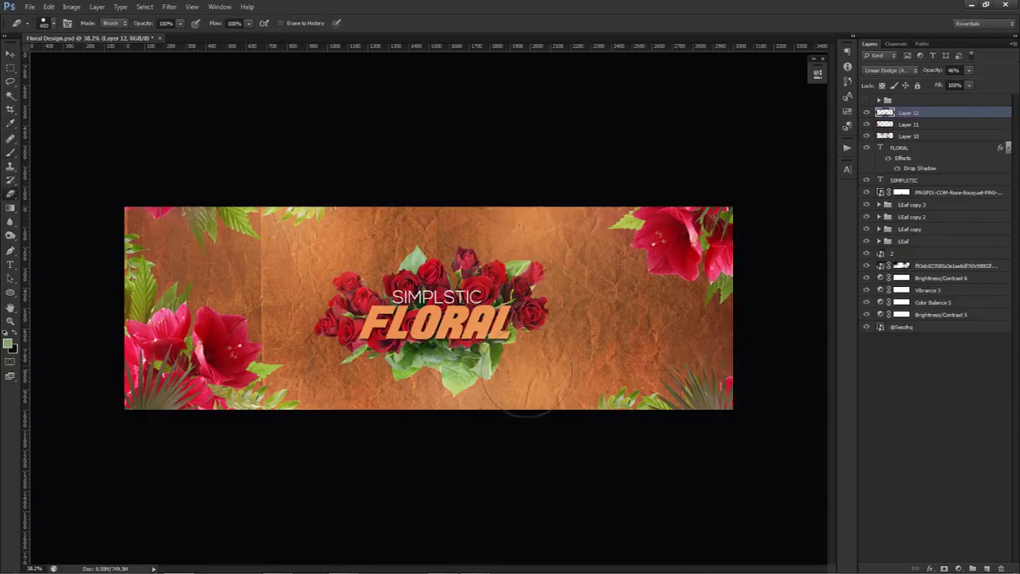
{"action": "mouse_move", "coordinate": [509, 369]}
{"action": "left_mouse_down"}
{"action": "mouse_move", "coordinate": [535, 371]}
{"action": "mouse_move", "coordinate": [523, 385]}
{"action": "left_mouse_up"}
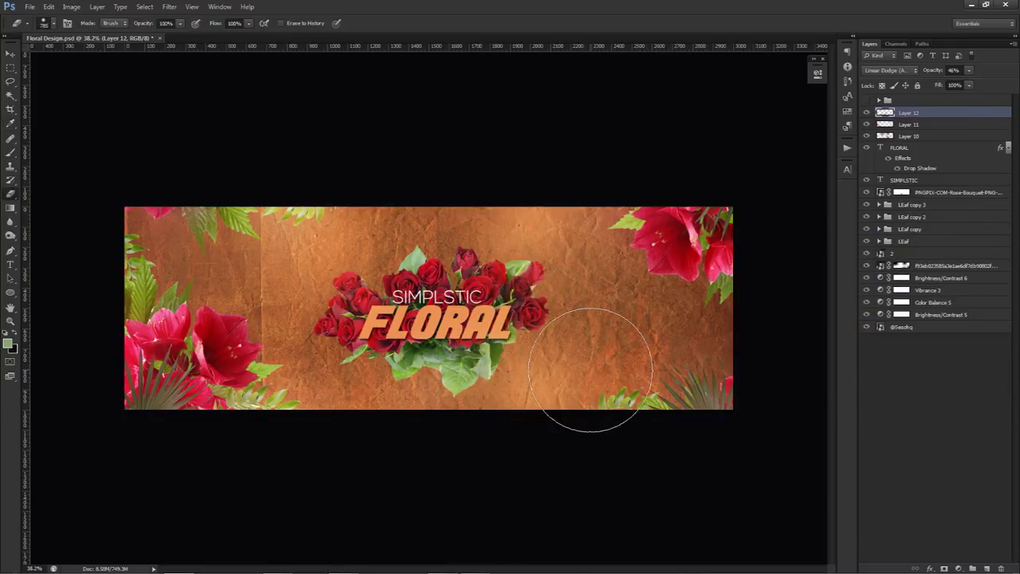
Add a Brightness/Contrast adjustment layer above the green paint layer with brightness -55 and contrast 49
{"action": "left_click", "coordinate": [955, 565]}
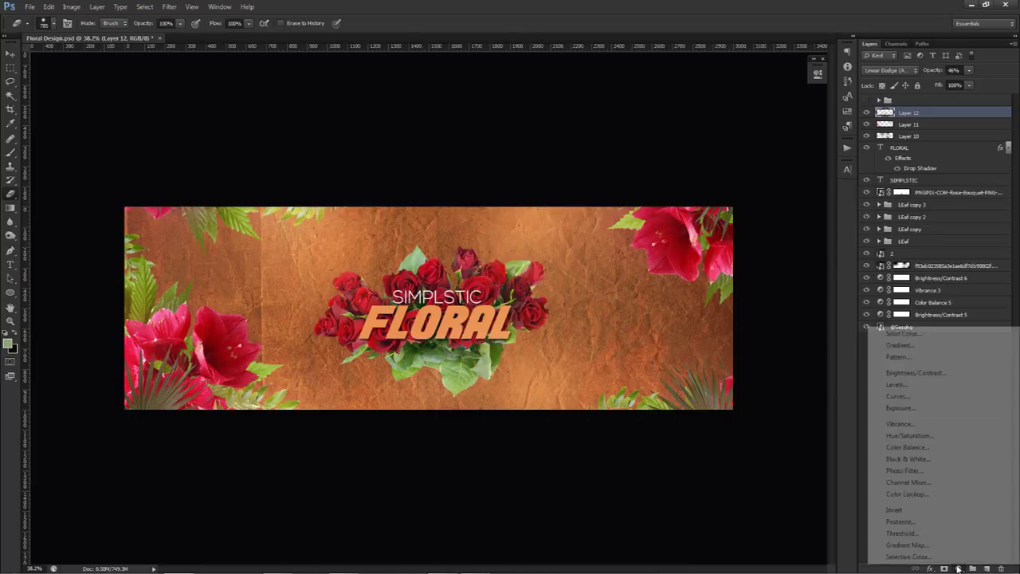
{"action": "left_click", "coordinate": [918, 373]}
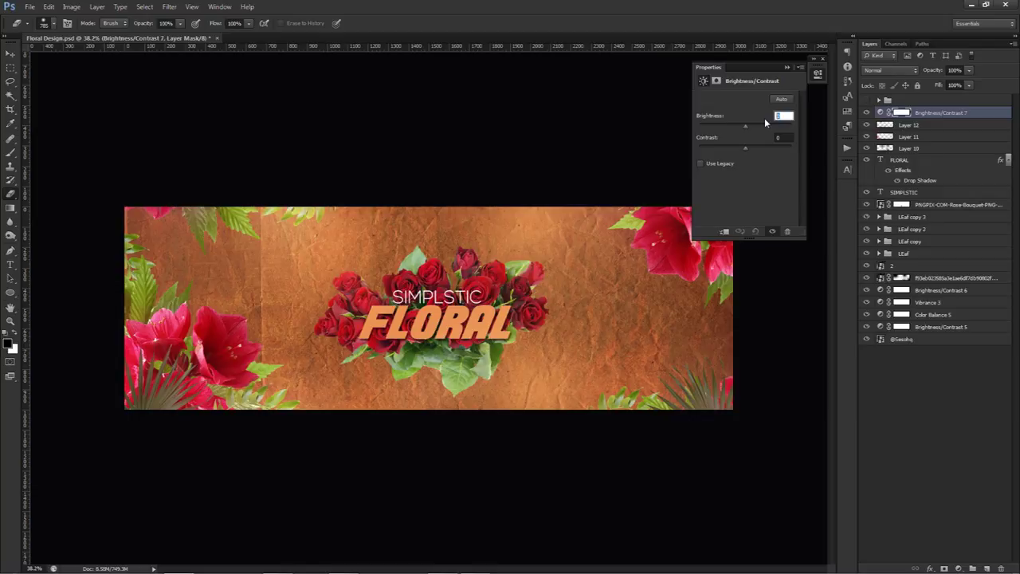
{"action": "type", "text": "-55"}
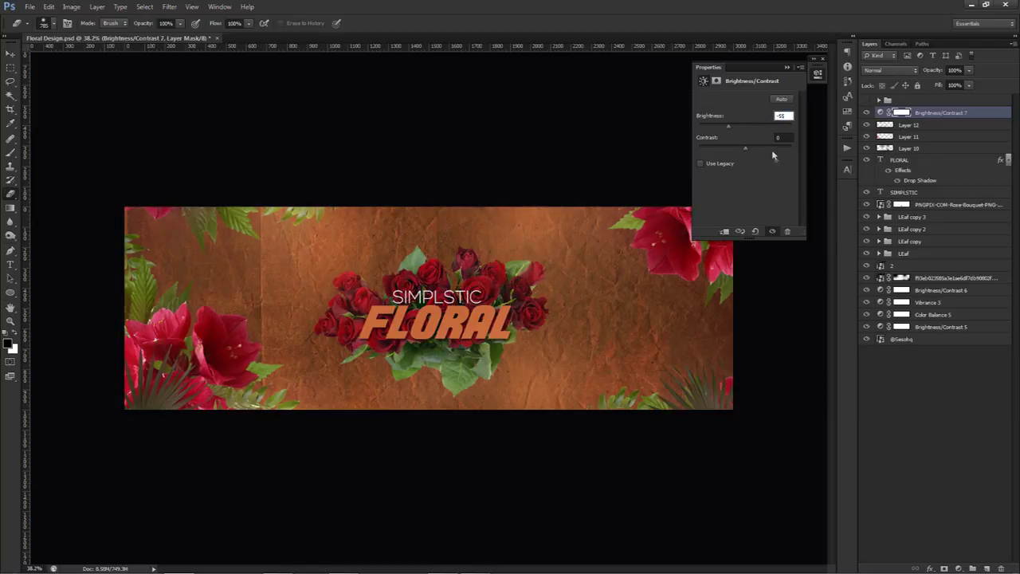
{"action": "key", "text": "Tab"}
{"action": "type", "text": "45"}
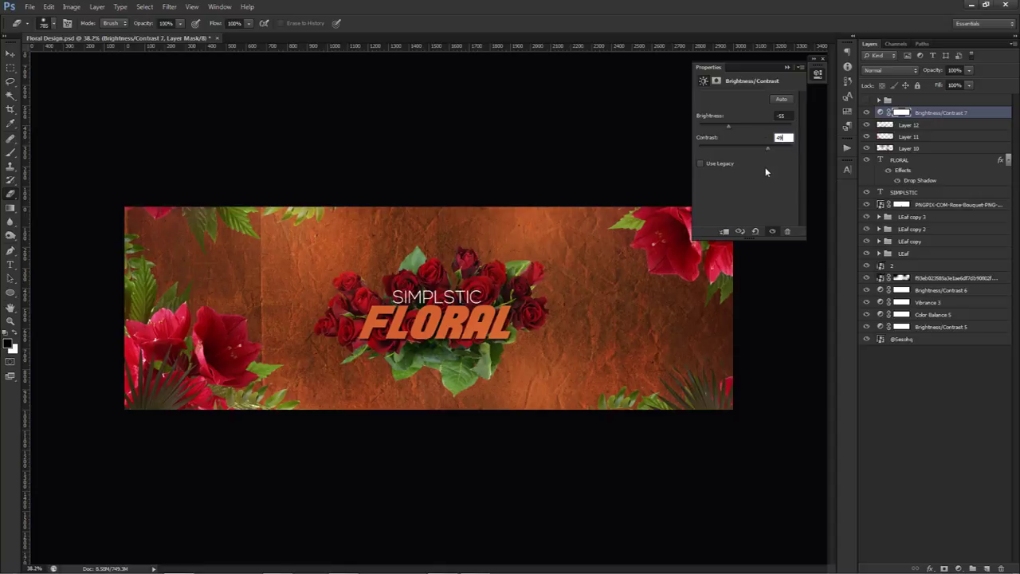
{"action": "key", "text": "Return"}
On a new layer, paint large soft dark-red spots sampled from the roses on the paper around the bouquet
{"action": "left_click", "coordinate": [985, 567]}
{"action": "key", "text": "b"}
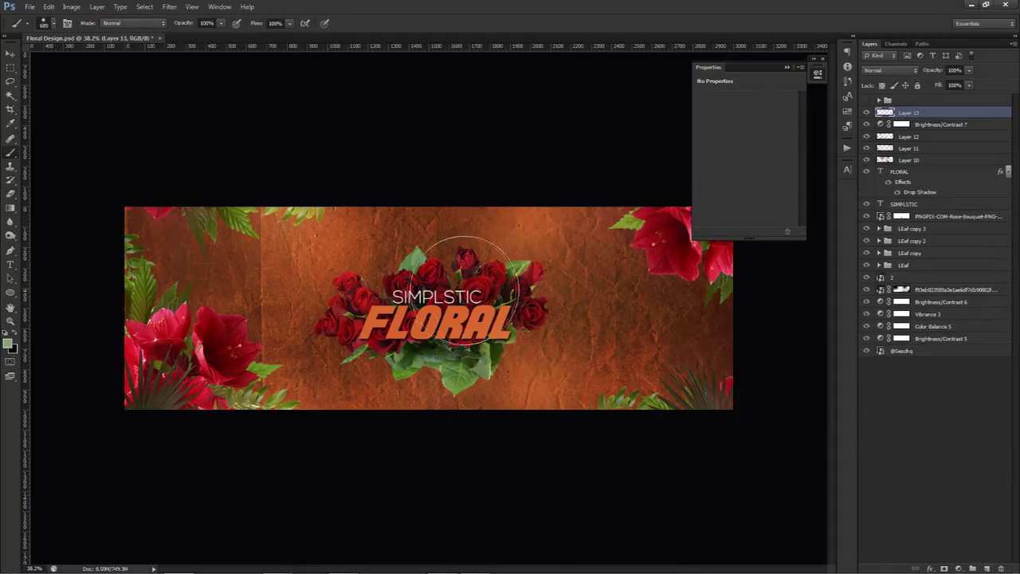
{"action": "right_click", "coordinate": [488, 277], "text": "alt+shift"}
{"action": "mouse_move", "coordinate": [518, 395]}
{"action": "left_mouse_down"}
{"action": "mouse_move", "coordinate": [545, 410]}
{"action": "mouse_move", "coordinate": [538, 395]}
{"action": "left_mouse_up"}
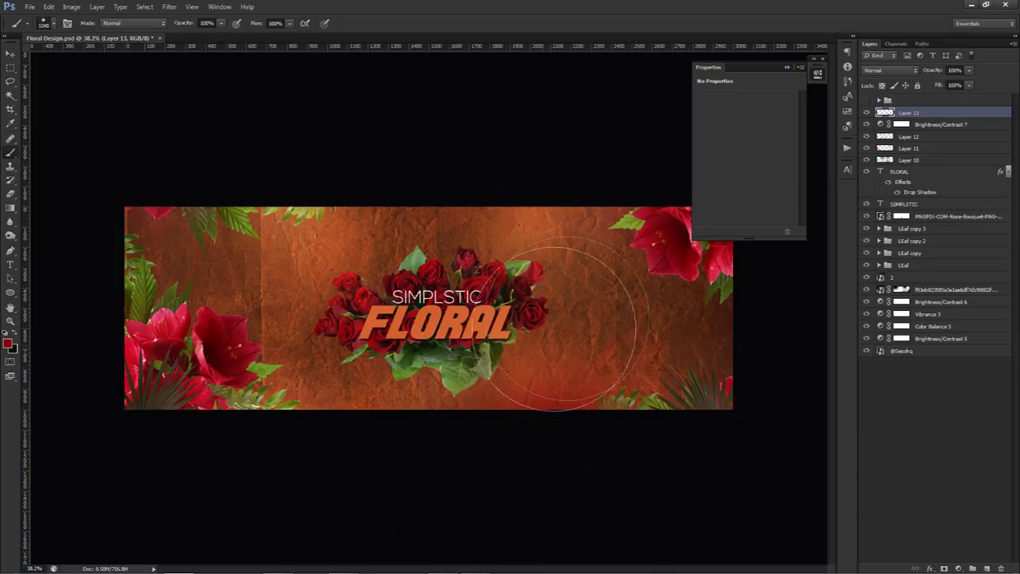
{"action": "left_click", "coordinate": [567, 320]}
{"action": "left_click_drag", "start_coordinate": [378, 207], "coordinate": [330, 319]}
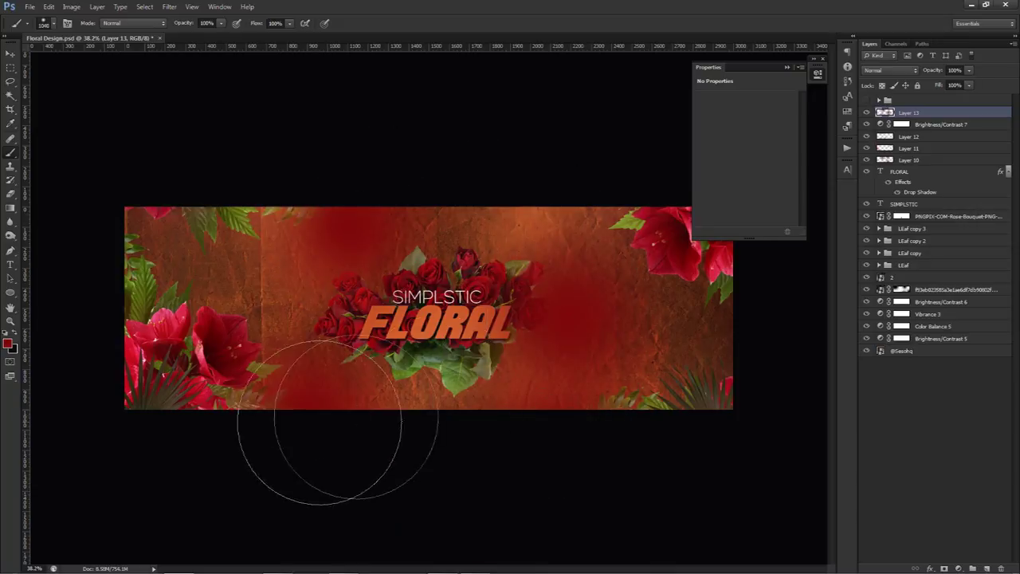
Set the dark-red paint layer's blend mode to Linear Dodge (Add) and its opacity to 53%
{"action": "left_click", "coordinate": [889, 70]}
{"action": "left_click", "coordinate": [883, 183]}
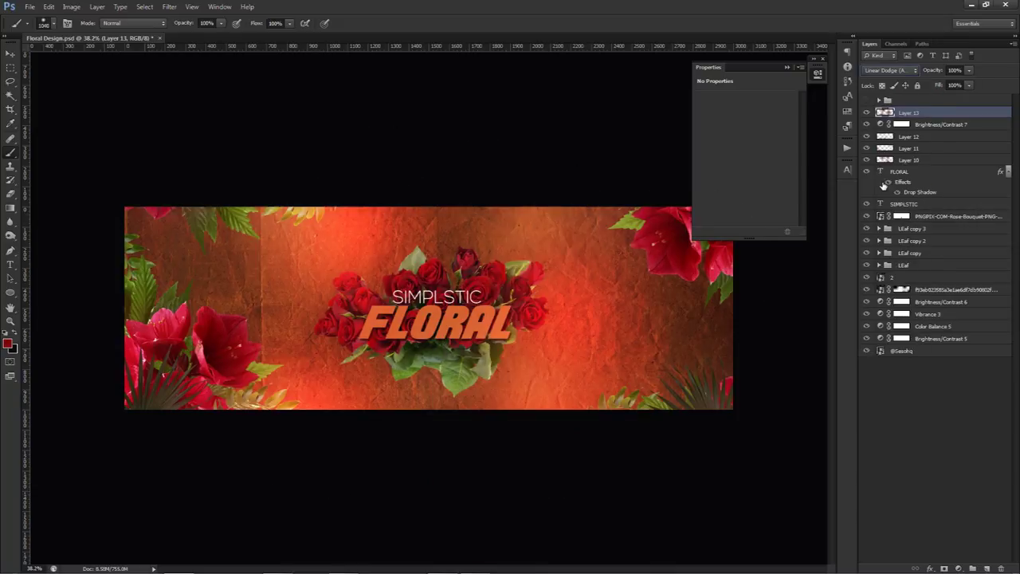
{"action": "left_click", "coordinate": [969, 71]}
{"action": "left_click_drag", "start_coordinate": [946, 85], "coordinate": [944, 85]}
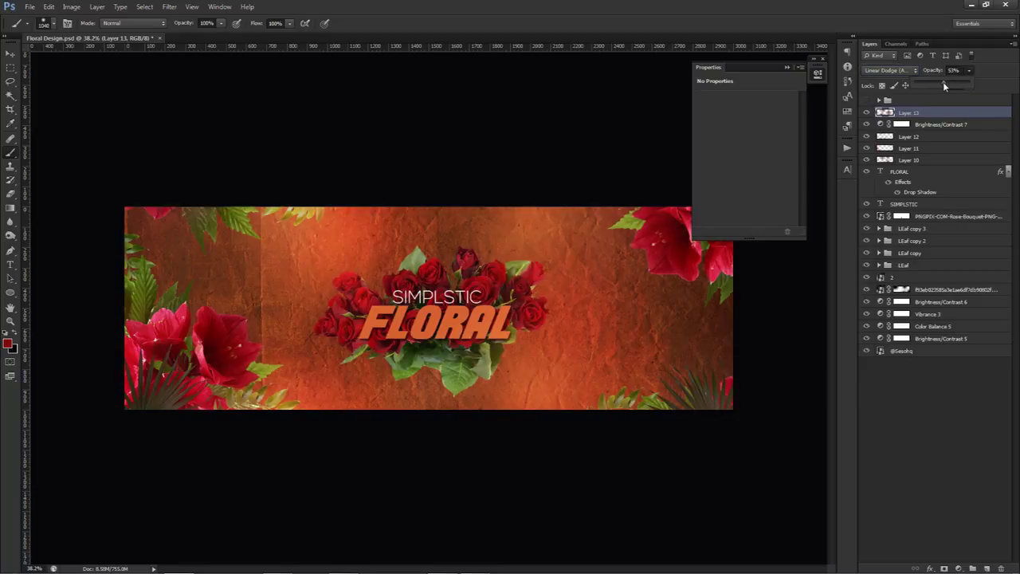
Apply Hue/Saturation to the dark-red paint layer with a negative hue shift, and reduce its opacity to 37%
{"action": "key", "text": "ctrl+u"}
{"action": "left_click_drag", "start_coordinate": [843, 300], "coordinate": [829, 304]}
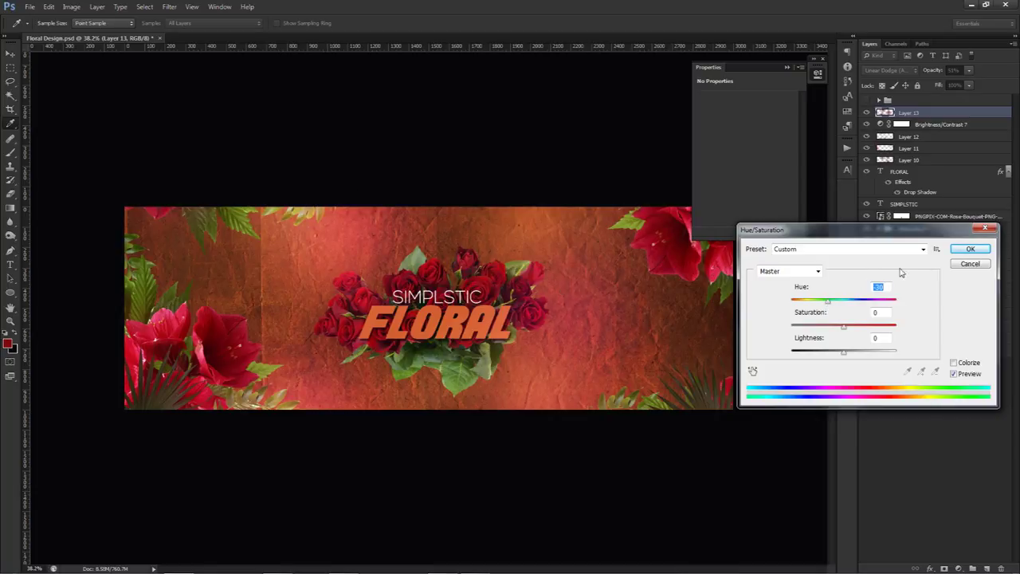
{"action": "left_click", "coordinate": [971, 248]}
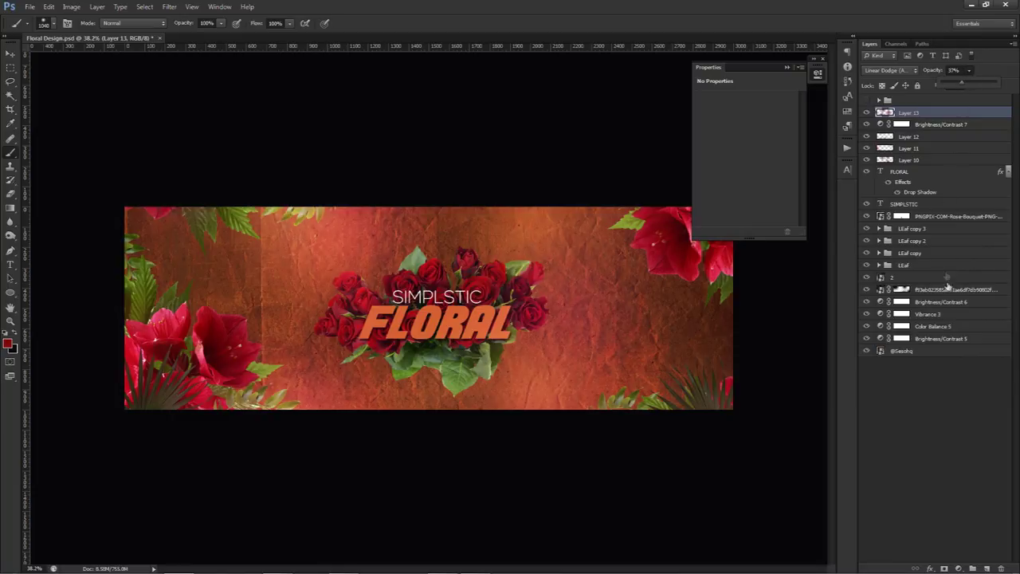
Add a Vibrance adjustment layer with vibrance 91 and saturation -14
{"action": "left_click", "coordinate": [957, 567]}
{"action": "left_click", "coordinate": [901, 424]}
{"action": "left_click", "coordinate": [783, 99]}
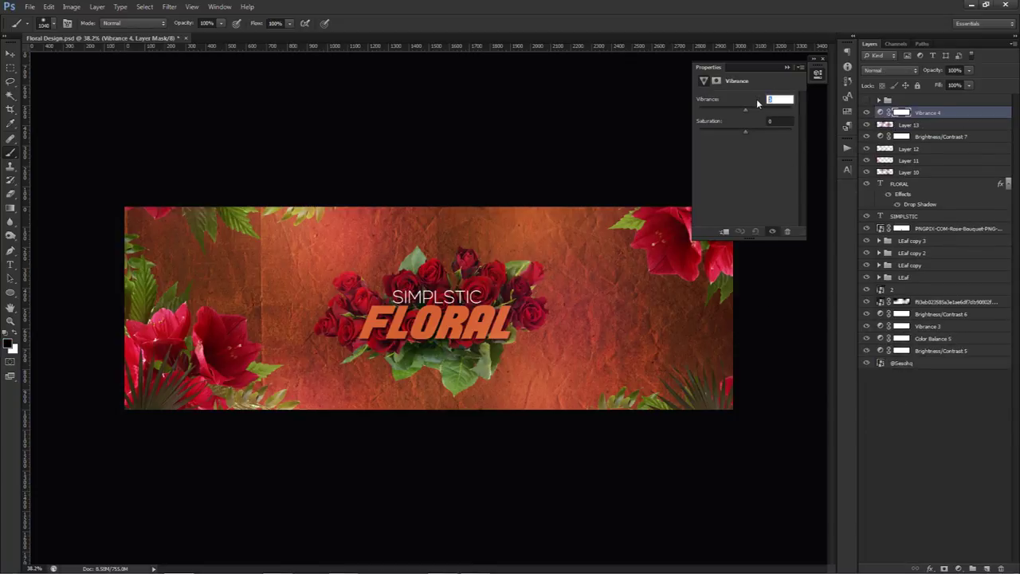
{"action": "type", "text": "4"}
{"action": "type", "text": "1"}
{"action": "key", "text": "Tab"}
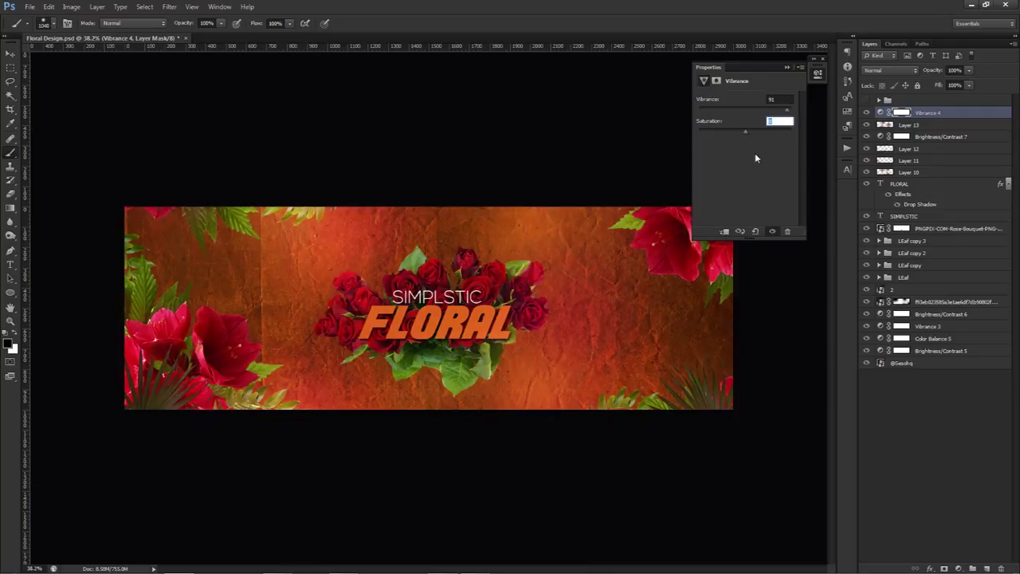
{"action": "type", "text": "-14"}
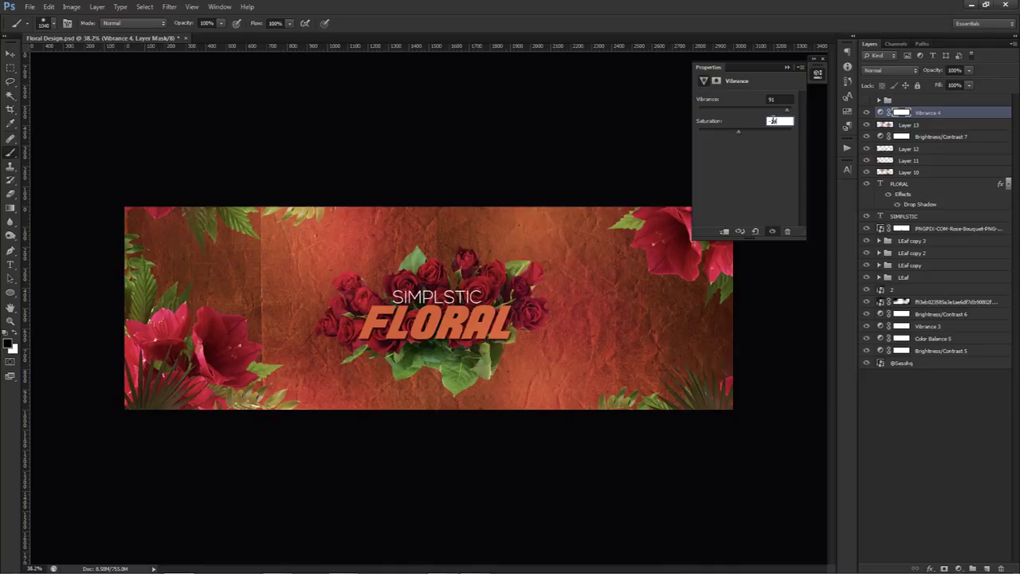
{"action": "type", "text": "4"}
Add a Brightness/Contrast adjustment layer with brightness 3 and contrast 28, placed directly below the hidden group
{"action": "left_click", "coordinate": [958, 568]}
{"action": "left_click", "coordinate": [917, 372]}
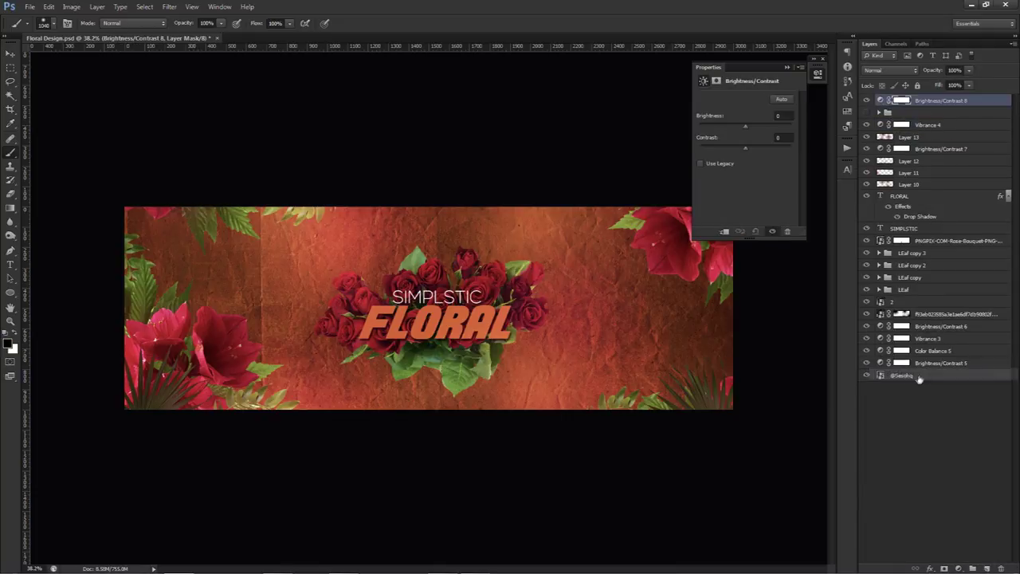
{"action": "left_click", "coordinate": [781, 116]}
{"action": "type", "text": "3"}
{"action": "key", "text": "Tab"}
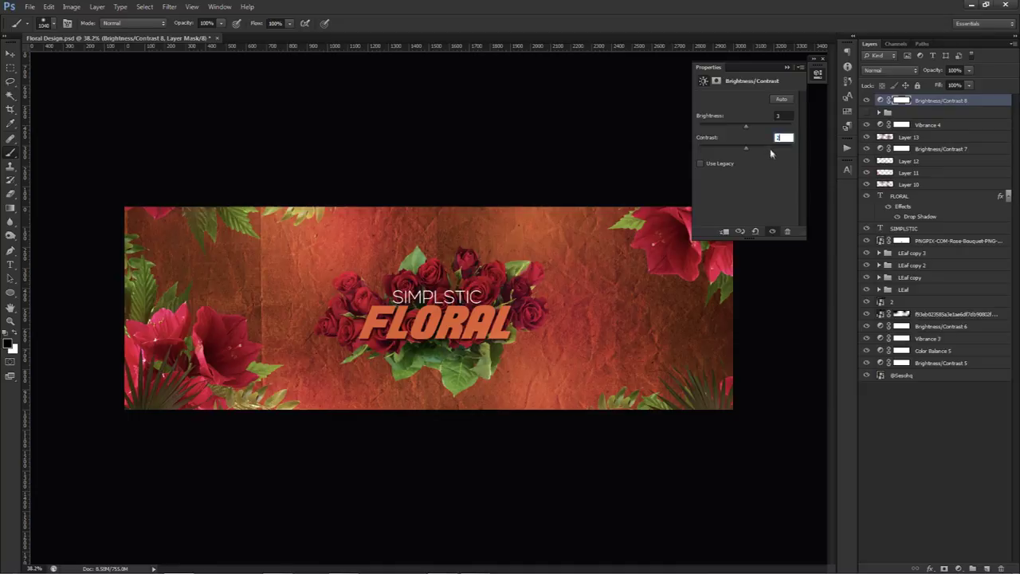
{"action": "left_click", "coordinate": [926, 103]}
{"action": "left_click_drag", "start_coordinate": [919, 102], "coordinate": [915, 128]}
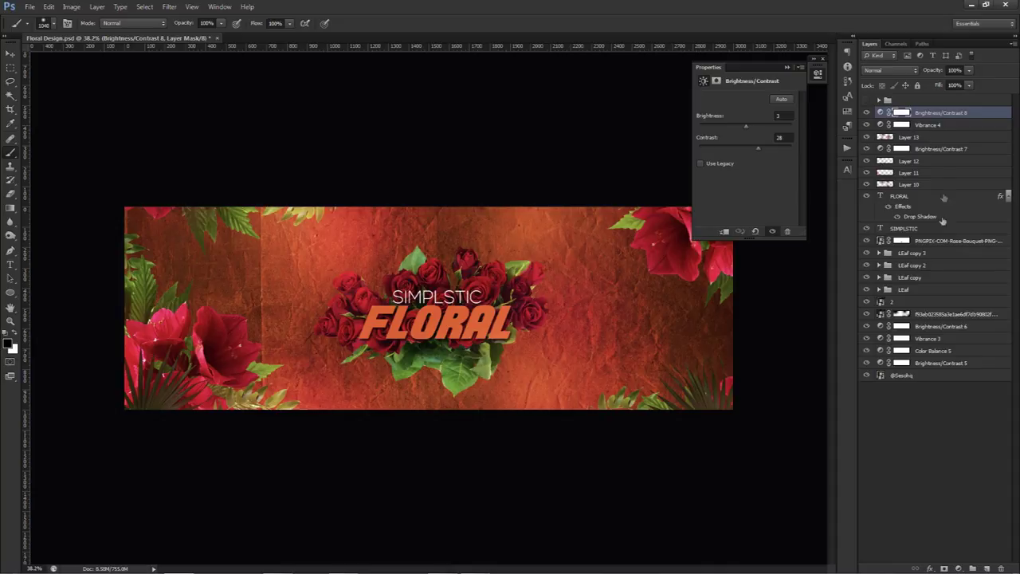
On a new layer, paint one large soft red spot over the bouquet, blended as Linear Dodge (Add) at 54% opacity
{"action": "left_click", "coordinate": [986, 568]}
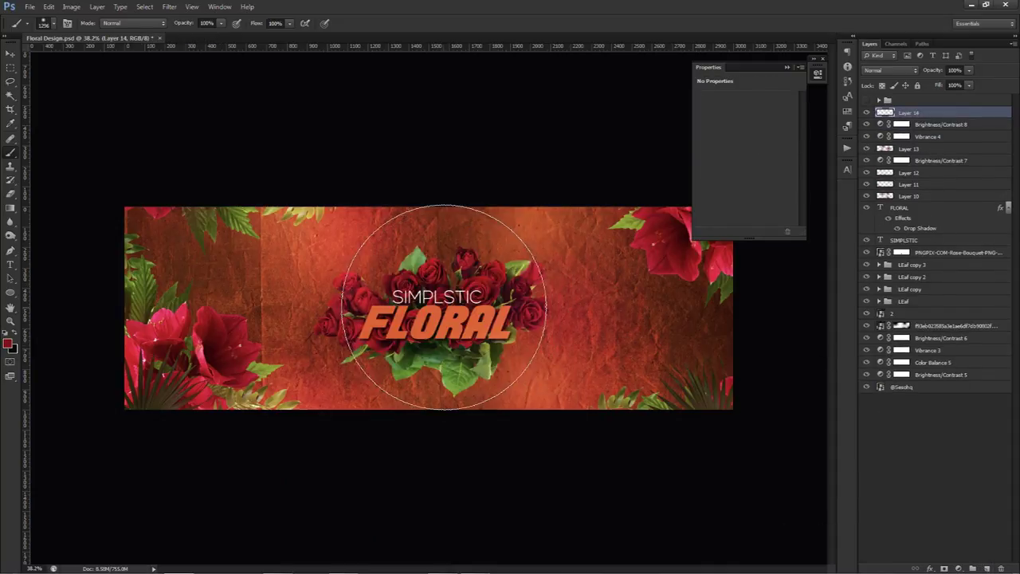
{"action": "left_click", "coordinate": [450, 315]}
{"action": "left_click", "coordinate": [890, 70]}
{"action": "left_click", "coordinate": [893, 169]}
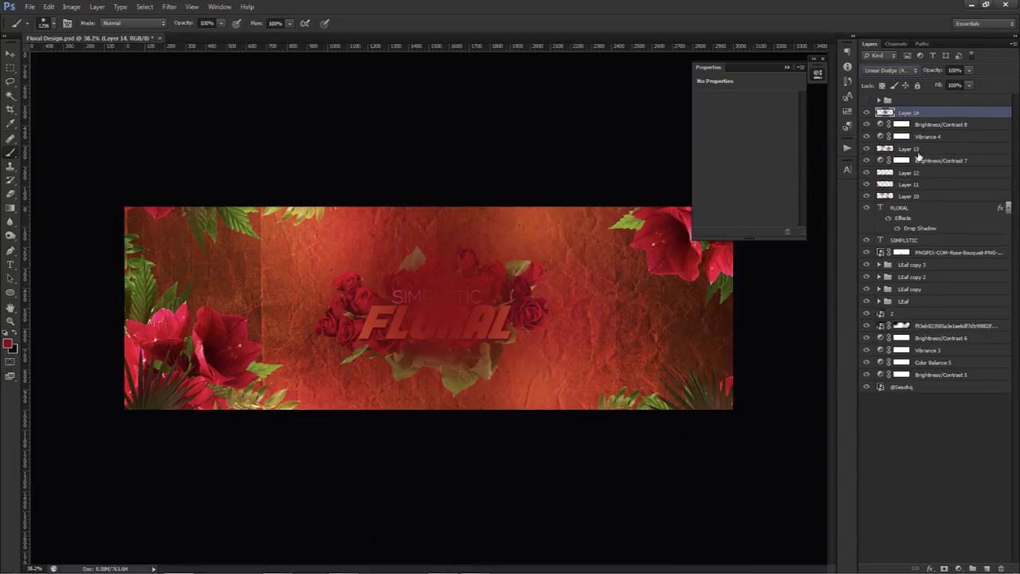
{"action": "left_click_drag", "start_coordinate": [969, 71], "coordinate": [945, 86]}
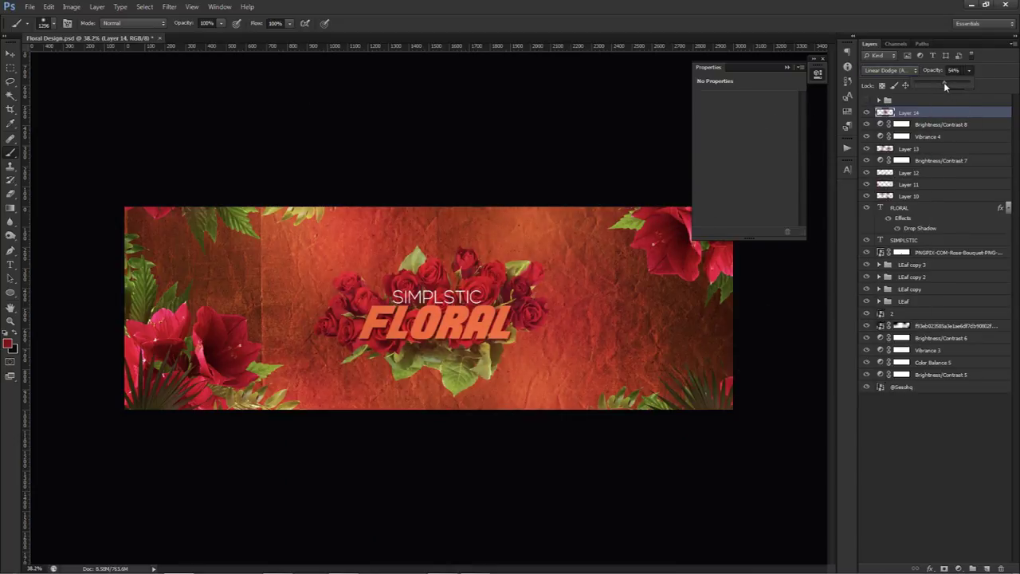
Erase the earlier dark-red glow on Layer 13 around the bouquet with a 937 px soft eraser
{"action": "left_click", "coordinate": [903, 149]}
{"action": "key", "text": "e"}
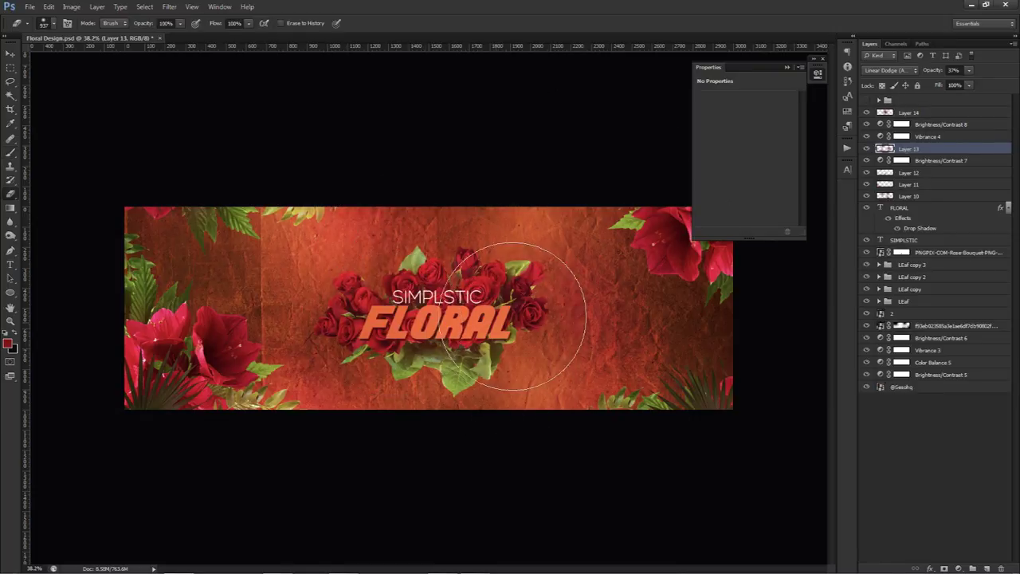
Change the FLORAL title's text colour to the brighter orange ffa46a
{"action": "left_click", "coordinate": [884, 209]}
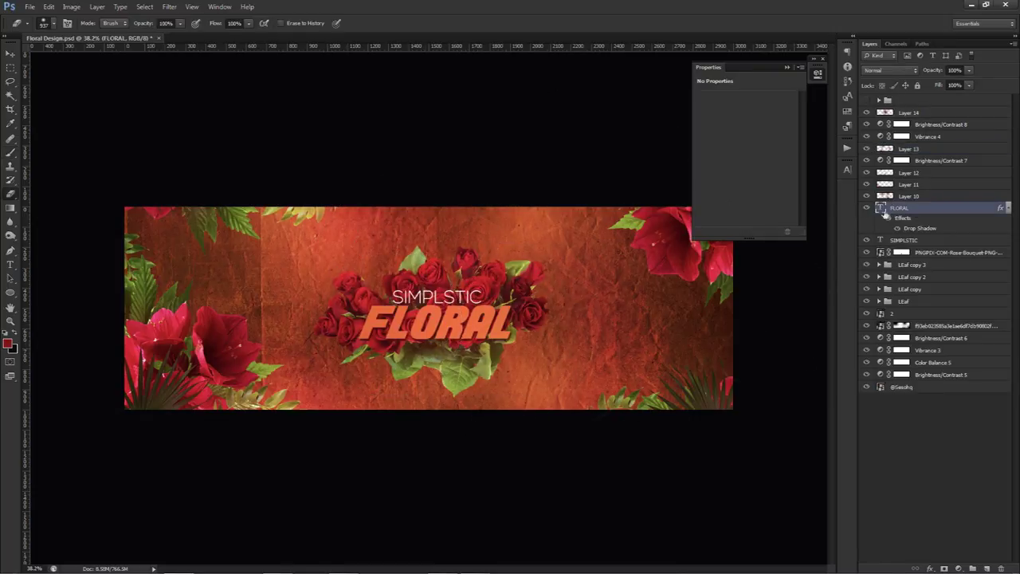
{"action": "left_click", "coordinate": [847, 170]}
{"action": "left_click", "coordinate": [814, 230]}
{"action": "left_click", "coordinate": [706, 392]}
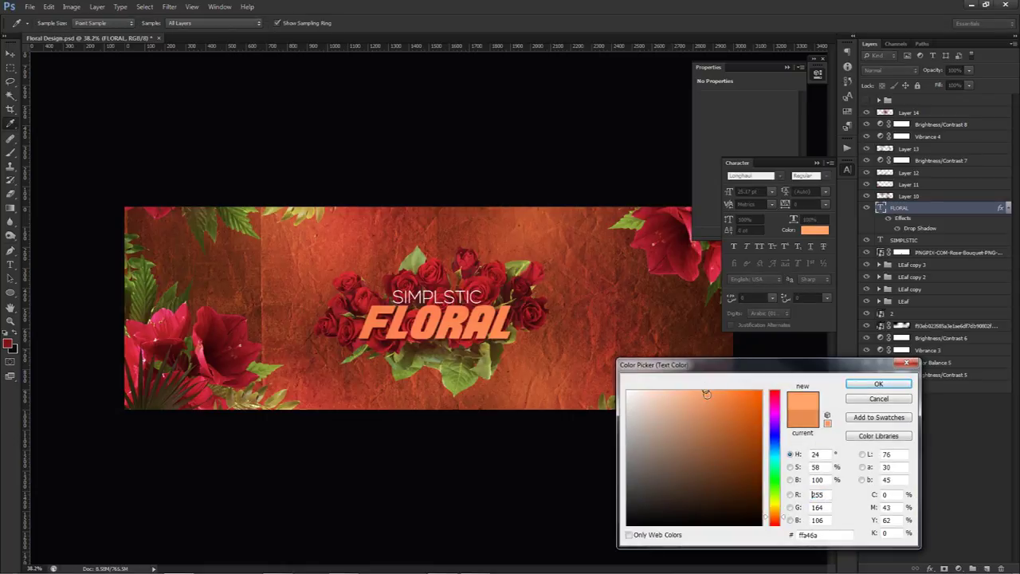
{"action": "left_click", "coordinate": [878, 383]}
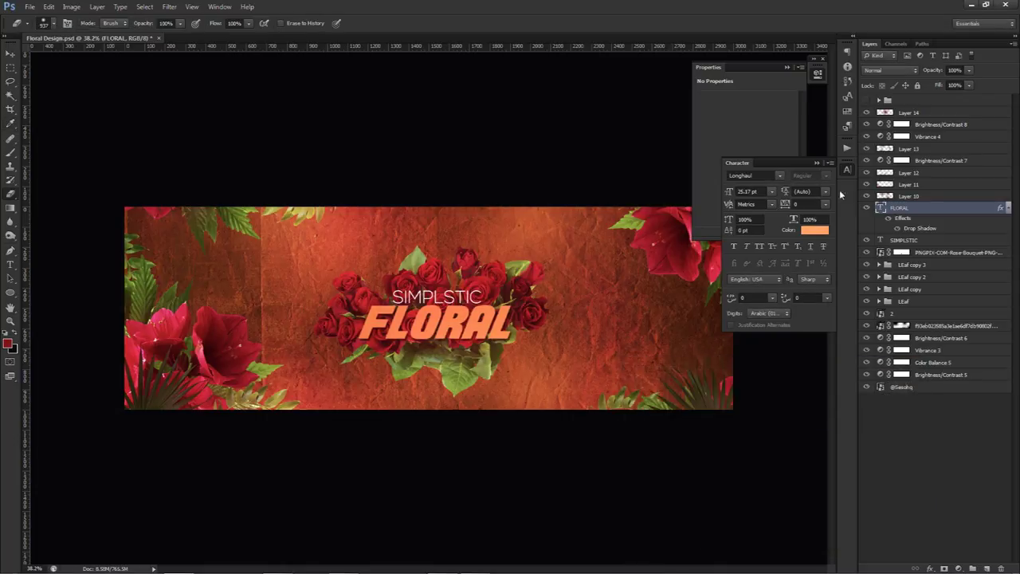
{"action": "left_click", "coordinate": [847, 170]}
{"action": "left_click", "coordinate": [818, 75]}
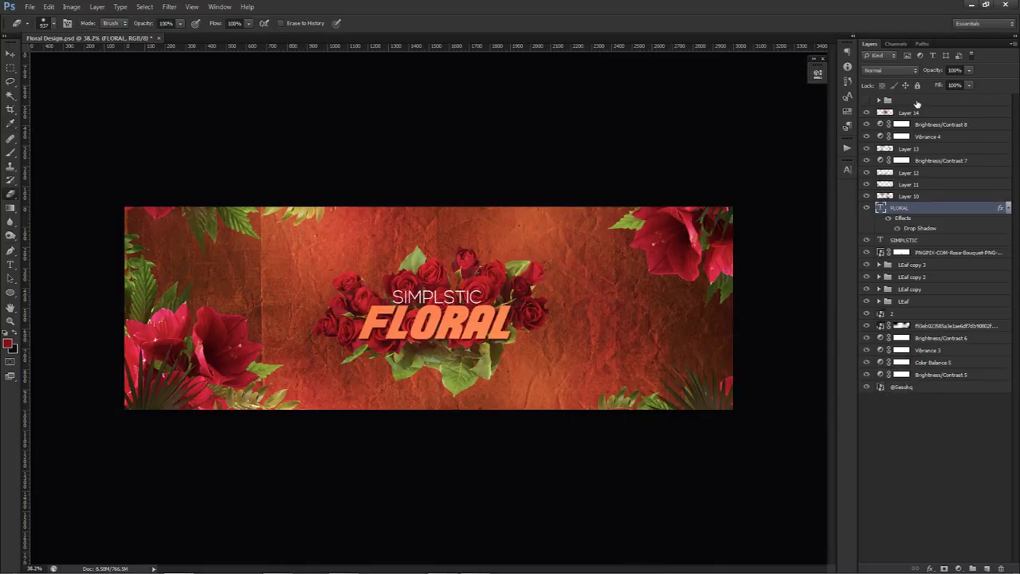
On a new layer above Layer 14, fill a thin full-width strip along the banner's upper edge with white
{"action": "left_click", "coordinate": [913, 115]}
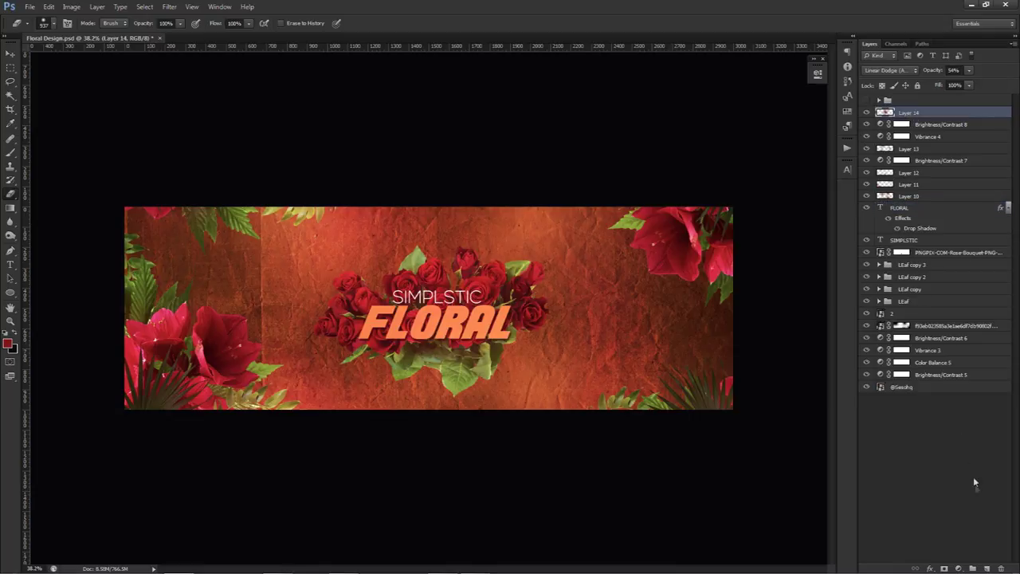
{"action": "left_click", "coordinate": [987, 567]}
{"action": "key", "text": "m"}
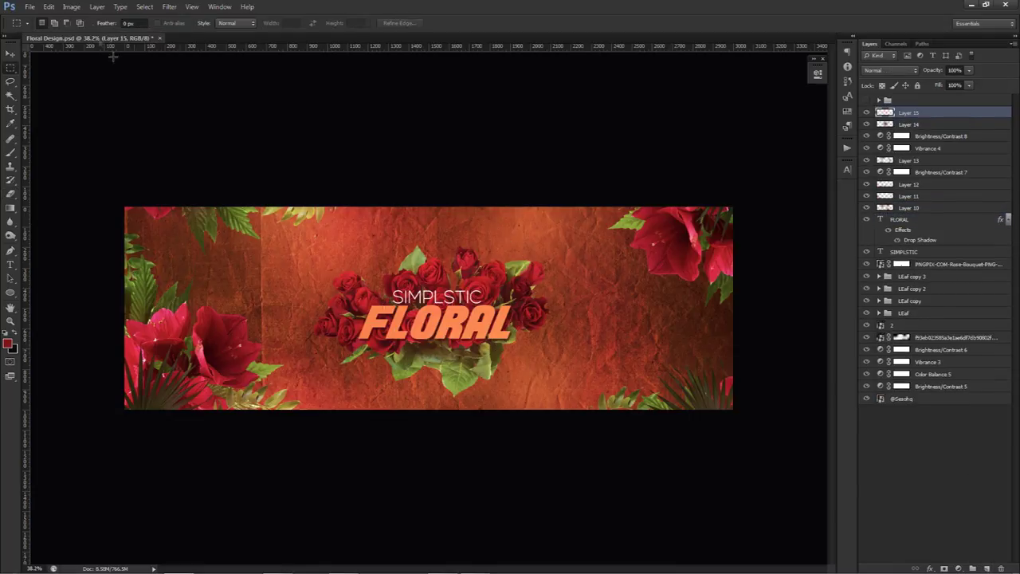
{"action": "left_click_drag", "start_coordinate": [122, 199], "coordinate": [748, 222]}
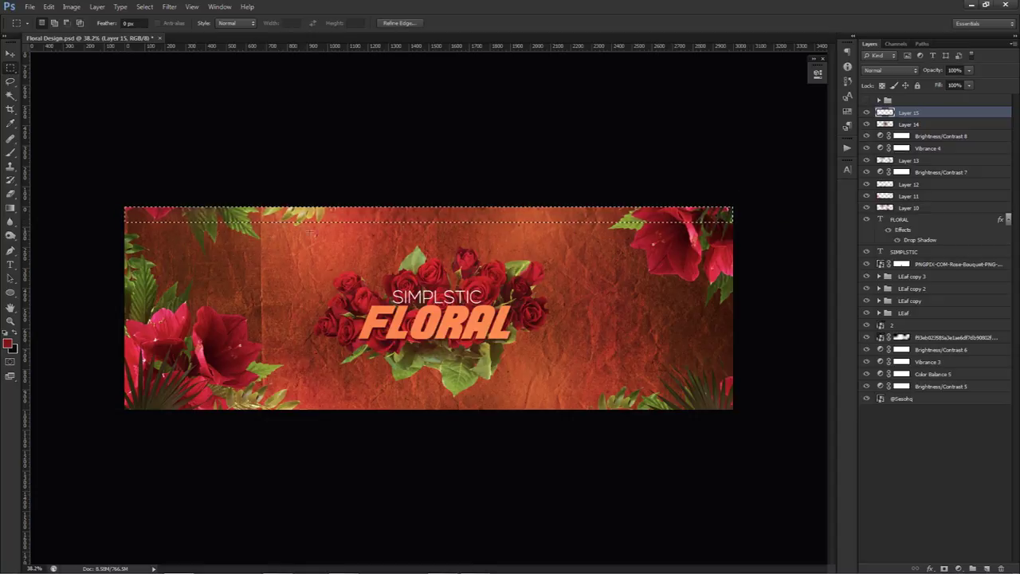
{"action": "right_click", "coordinate": [345, 259]}
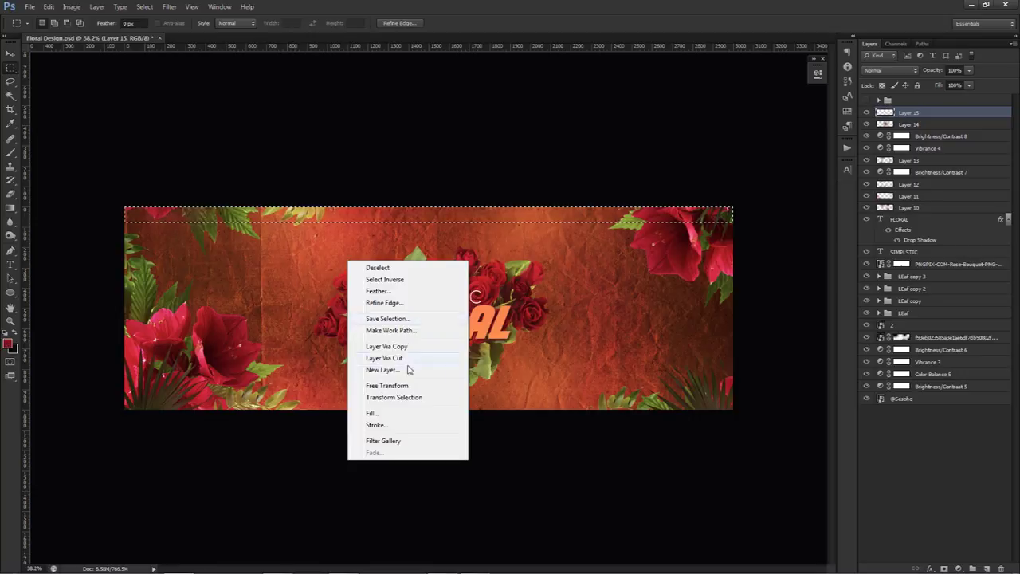
{"action": "left_click", "coordinate": [369, 412]}
{"action": "left_click", "coordinate": [569, 165]}
{"action": "right_click", "coordinate": [506, 252]}
{"action": "left_click", "coordinate": [527, 256]}
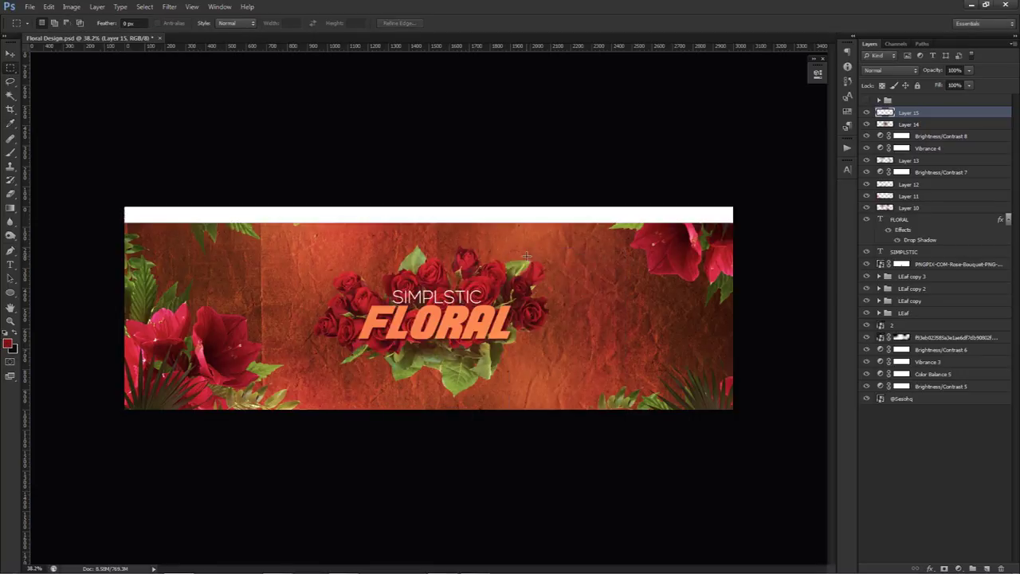
Look through the eraser's brush presets for a rough, distressed tip suited to the white strip
{"action": "key", "text": "e"}
{"action": "right_click", "coordinate": [529, 297]}
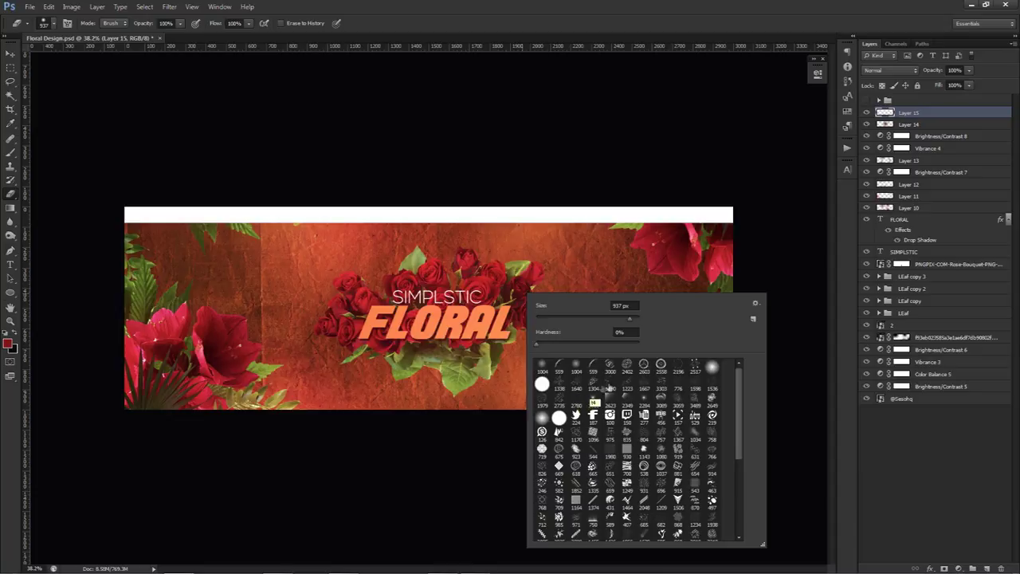
{"action": "left_click", "coordinate": [627, 383]}
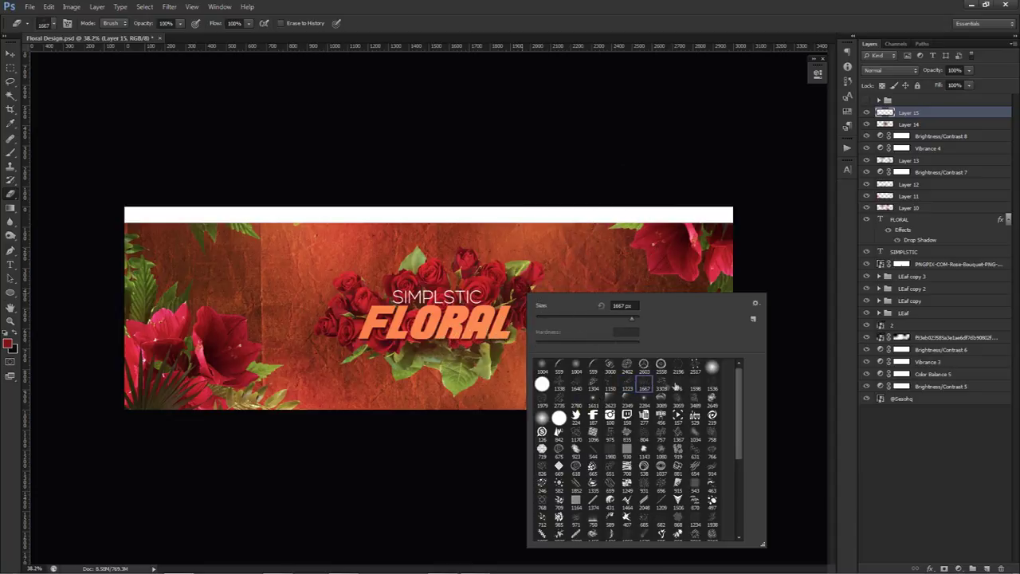
{"action": "left_click", "coordinate": [560, 398]}
{"action": "left_click", "coordinate": [576, 388]}
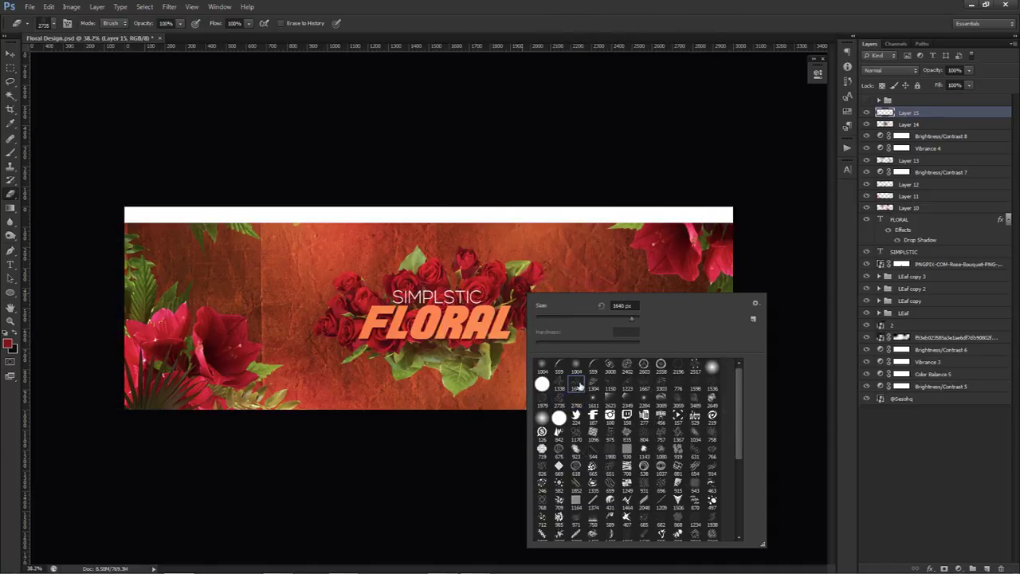
{"action": "left_click", "coordinate": [643, 385]}
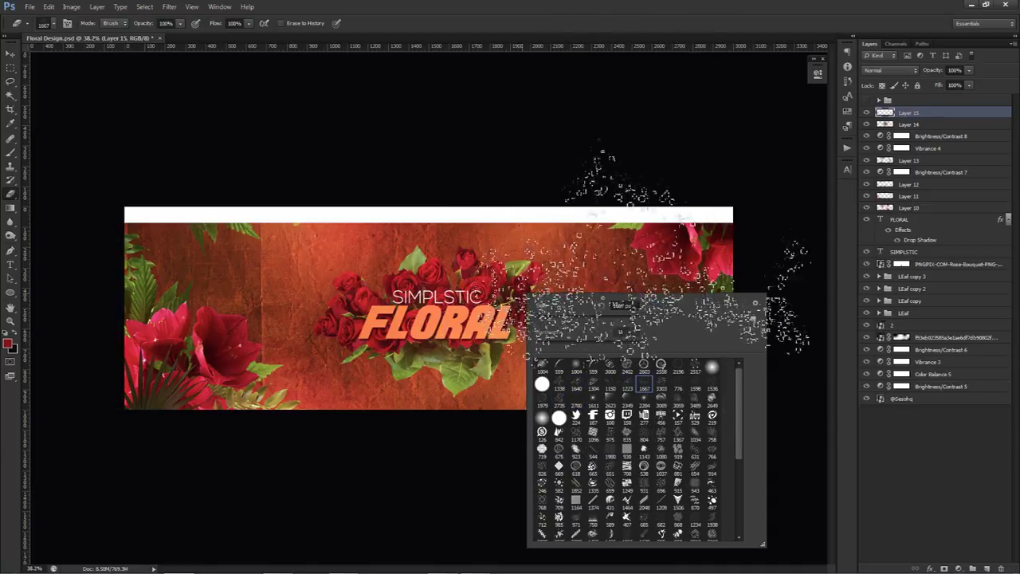
{"action": "left_click", "coordinate": [593, 366]}
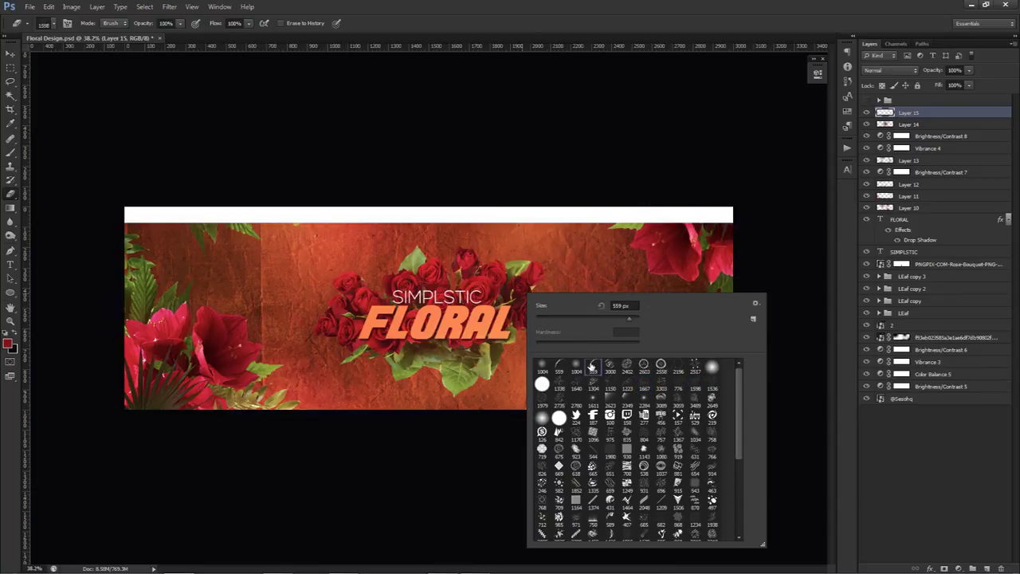
{"action": "left_click", "coordinate": [695, 384]}
{"action": "left_click", "coordinate": [593, 365]}
{"action": "left_click", "coordinate": [644, 384]}
{"action": "left_click", "coordinate": [542, 398]}
{"action": "left_click", "coordinate": [591, 398]}
{"action": "left_click", "coordinate": [710, 402]}
{"action": "left_click_drag", "start_coordinate": [737, 452], "coordinate": [737, 536]}
{"action": "scroll", "coordinate": [738, 470], "scroll_direction": "down", "scroll_amount": 2}
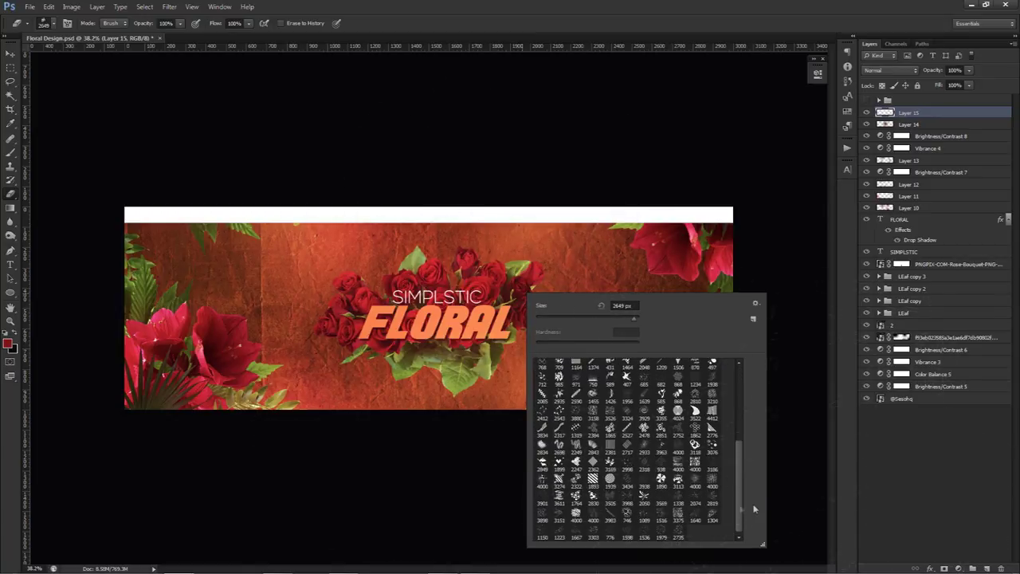
{"action": "left_click", "coordinate": [627, 532]}
{"action": "left_click_drag", "start_coordinate": [738, 486], "coordinate": [736, 375]}
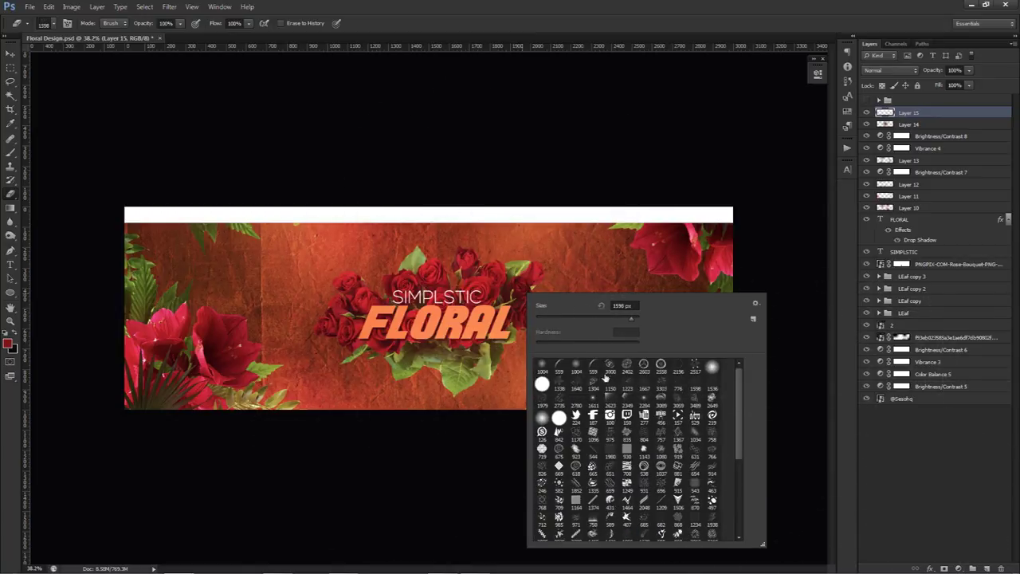
{"action": "left_click", "coordinate": [933, 435]}
Roughen the lower edge of the white strip on Layer 15 with a streaky dry-brush eraser of about 1130 px
{"action": "right_click", "coordinate": [571, 311]}
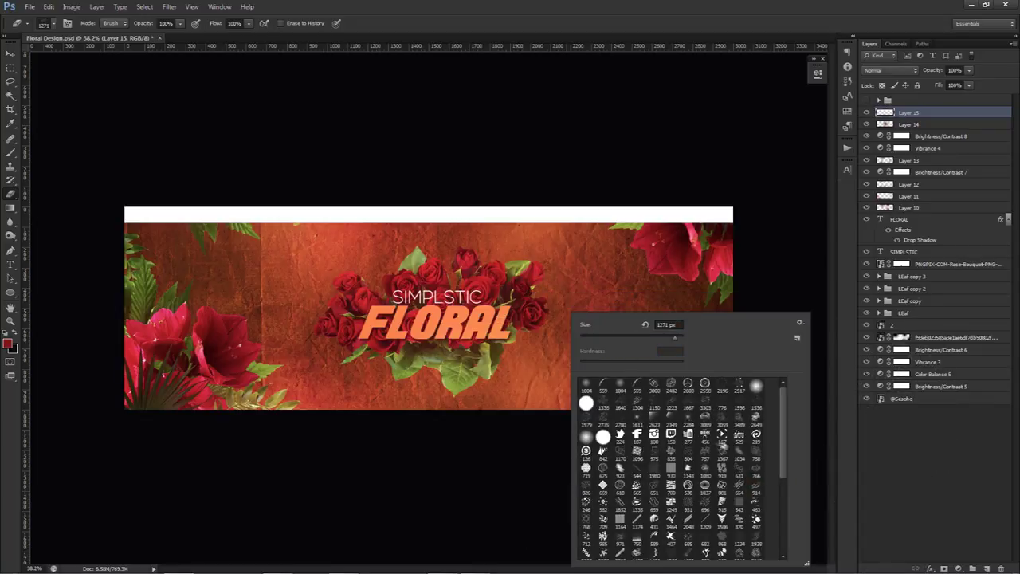
{"action": "left_click", "coordinate": [705, 403]}
{"action": "left_click_drag", "start_coordinate": [600, 279], "coordinate": [538, 273]}
{"action": "left_click_drag", "start_coordinate": [597, 285], "coordinate": [499, 261]}
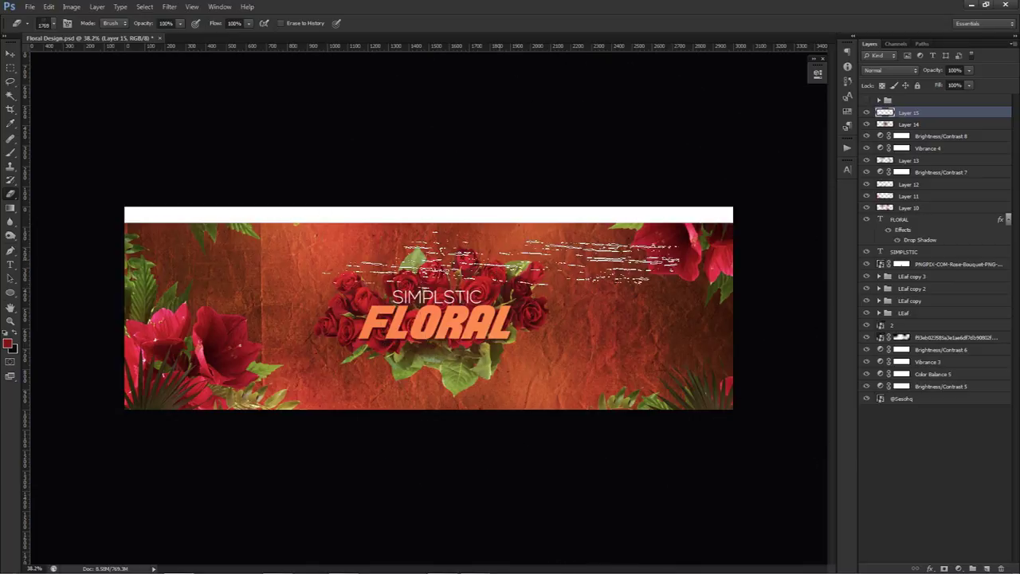
{"action": "left_click_drag", "start_coordinate": [582, 267], "coordinate": [622, 262]}
{"action": "scroll", "coordinate": [672, 236], "scroll_direction": "up", "scroll_amount": 1}
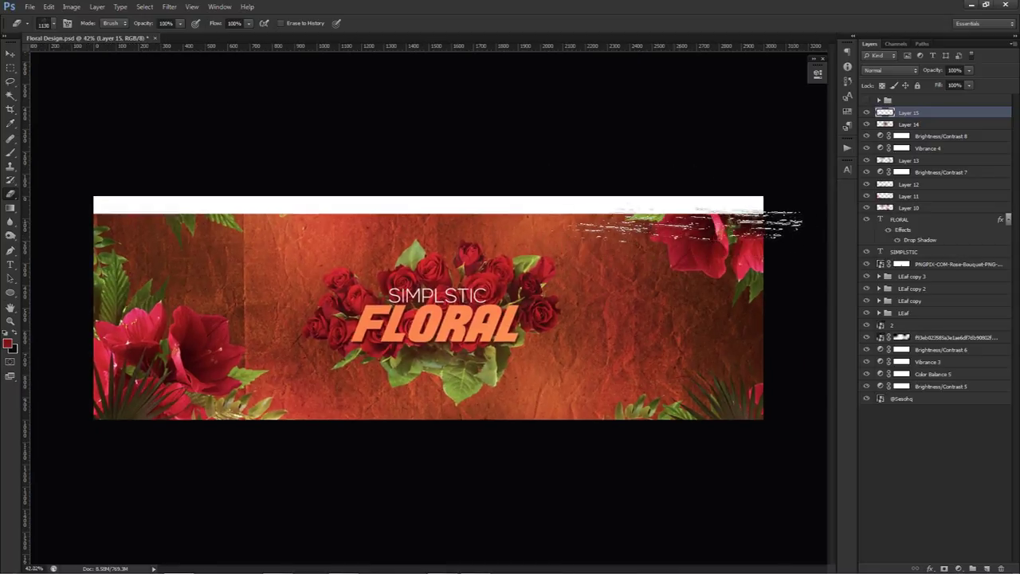
{"action": "left_click", "coordinate": [655, 222]}
{"action": "mouse_move", "coordinate": [479, 223]}
{"action": "left_mouse_down"}
{"action": "mouse_move", "coordinate": [283, 215]}
{"action": "mouse_move", "coordinate": [160, 235]}
{"action": "mouse_move", "coordinate": [32, 233]}
{"action": "mouse_move", "coordinate": [78, 231]}
{"action": "left_mouse_up"}
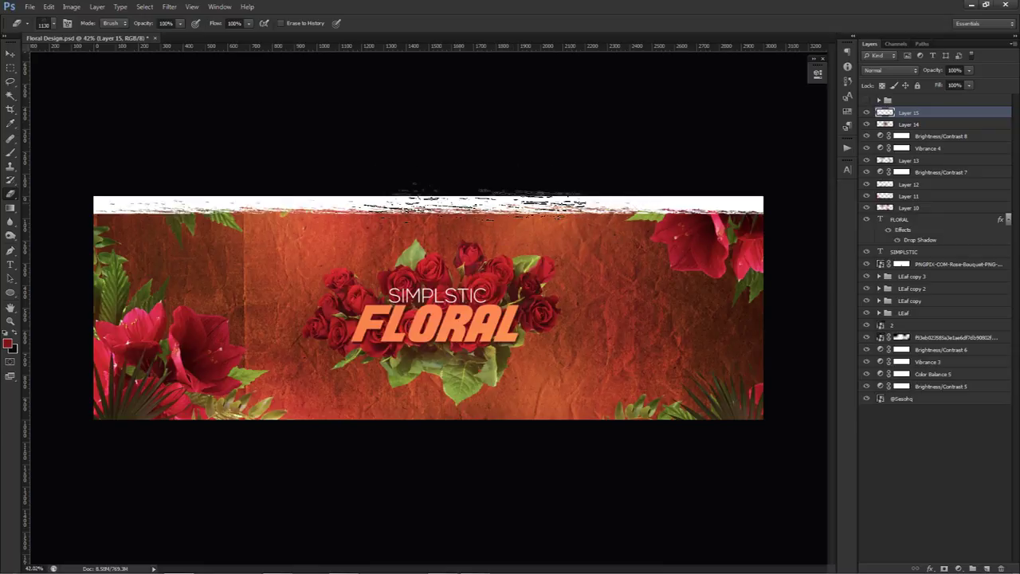
Delete a thin full-width sliver from the white strip's upper side and move the strip up against the banner's upper edge
{"action": "key", "text": "m"}
{"action": "mouse_move", "coordinate": [79, 159]}
{"action": "left_mouse_down"}
{"action": "mouse_move", "coordinate": [735, 182]}
{"action": "mouse_move", "coordinate": [781, 206]}
{"action": "left_mouse_up"}
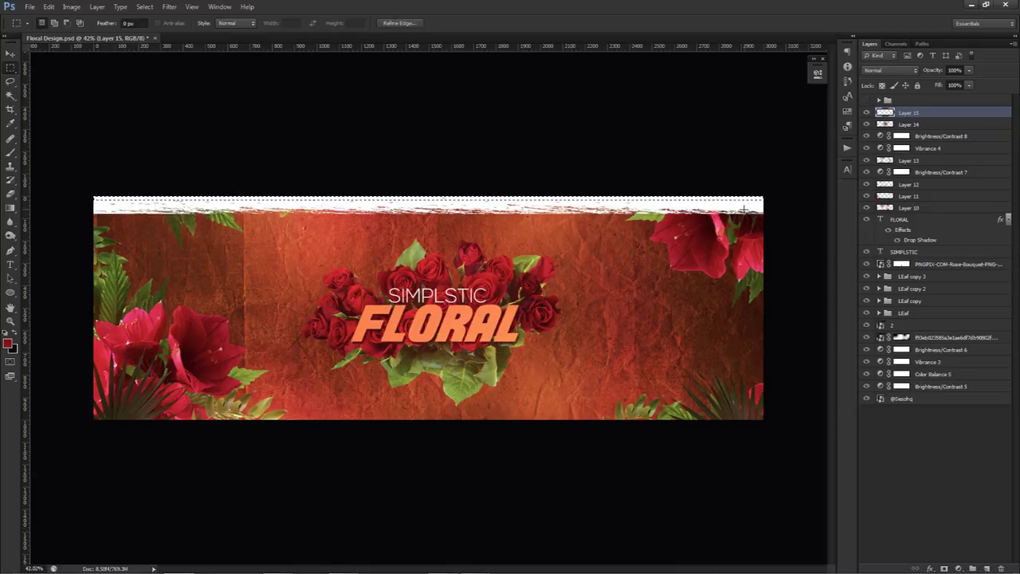
{"action": "key", "text": "Delete"}
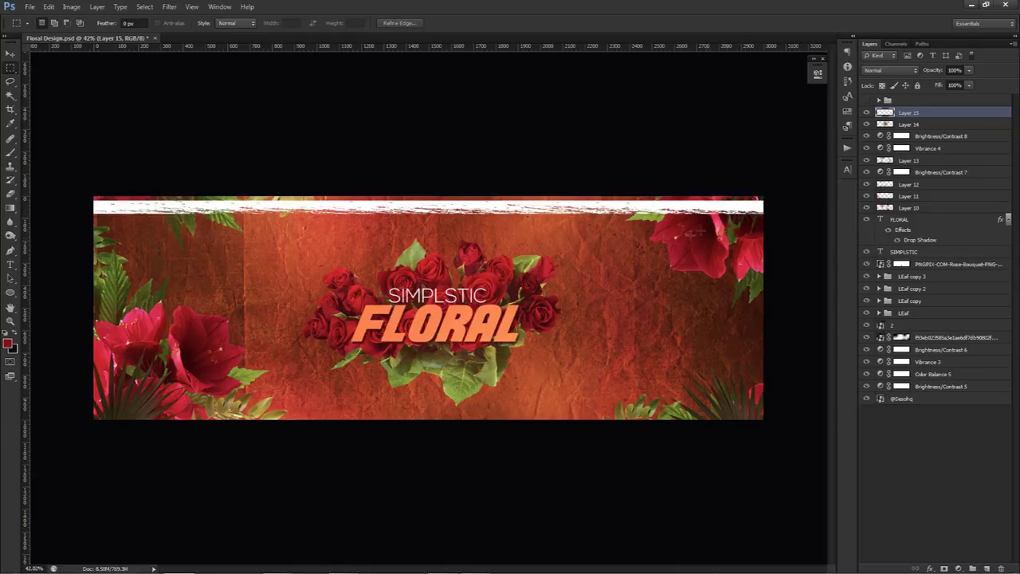
{"action": "key", "text": "ctrl+d"}
{"action": "key", "text": "v"}
{"action": "left_click_drag", "start_coordinate": [637, 260], "coordinate": [635, 255]}
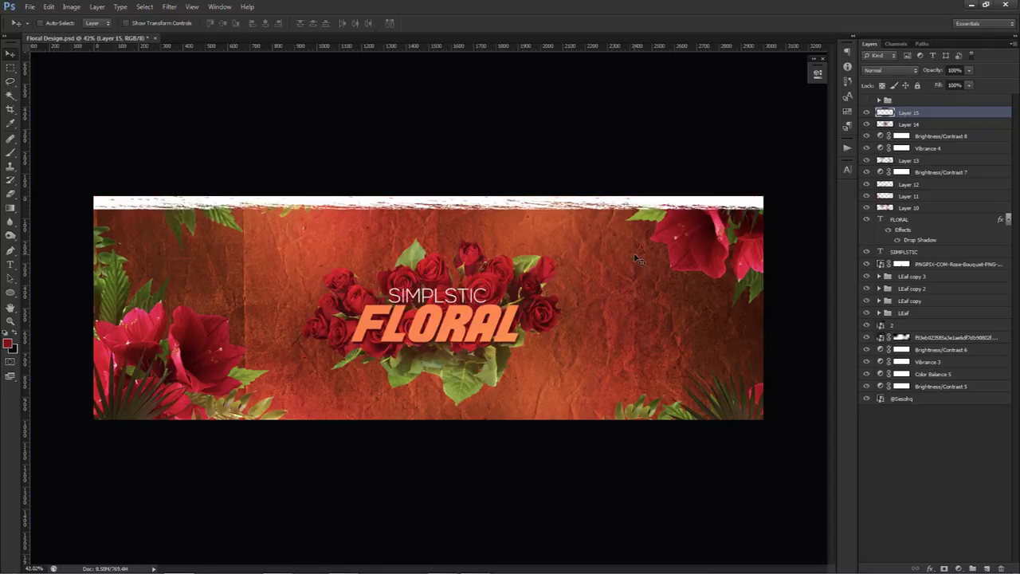
Duplicate the distressed white strip, flip the copy vertically and align it with the banner's lower edge
{"action": "left_click_drag", "start_coordinate": [613, 224], "coordinate": [604, 396]}
{"action": "key", "text": "ctrl+t"}
{"action": "right_click", "coordinate": [605, 397]}
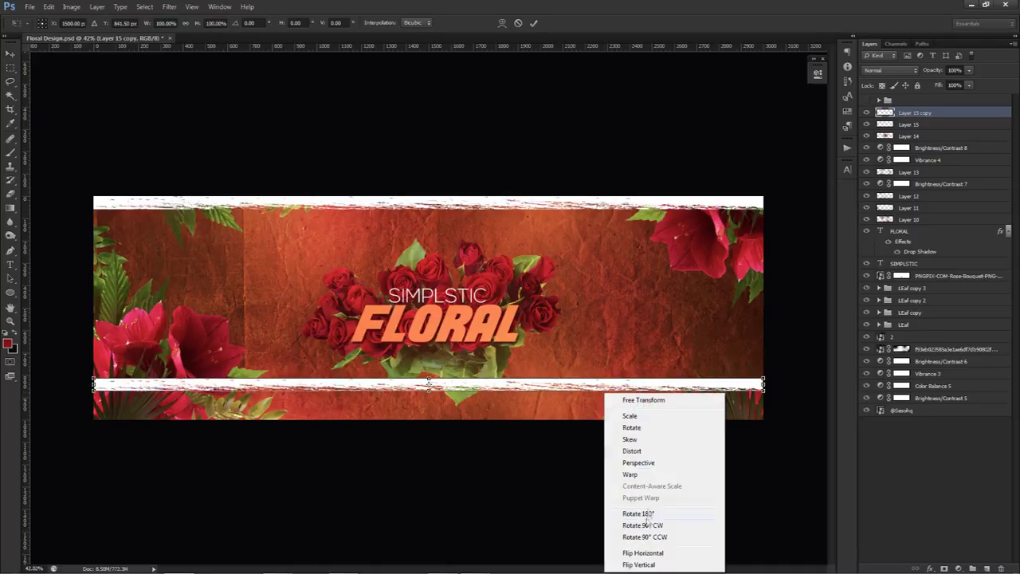
{"action": "left_click", "coordinate": [638, 565]}
{"action": "left_click_drag", "start_coordinate": [605, 385], "coordinate": [603, 415]}
{"action": "key", "text": "Return"}
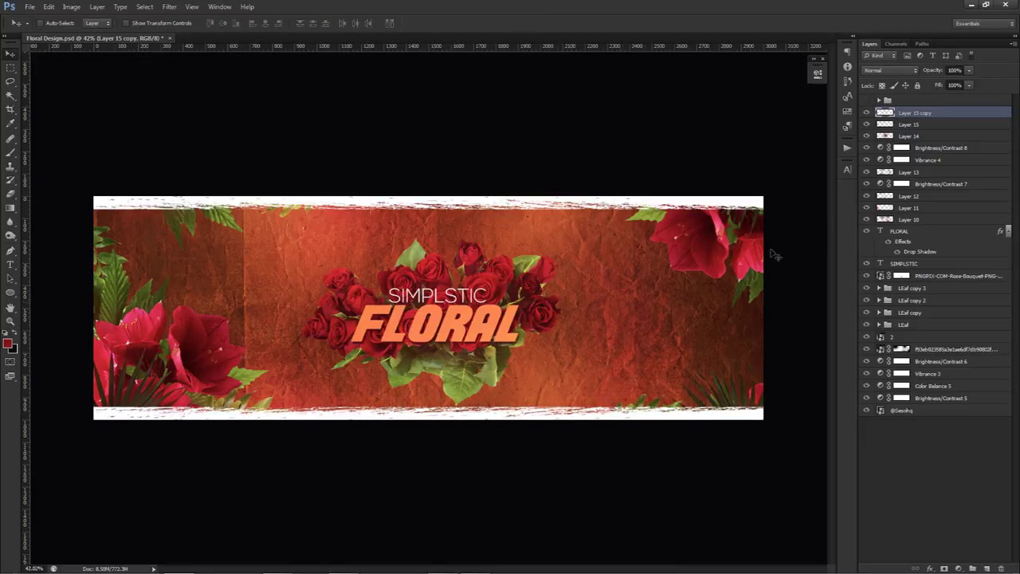
Duplicate all layers from Layer 15 copy down to the bottom layer and merge the duplicates into a single layer
{"action": "left_click", "coordinate": [920, 409], "text": "shift"}
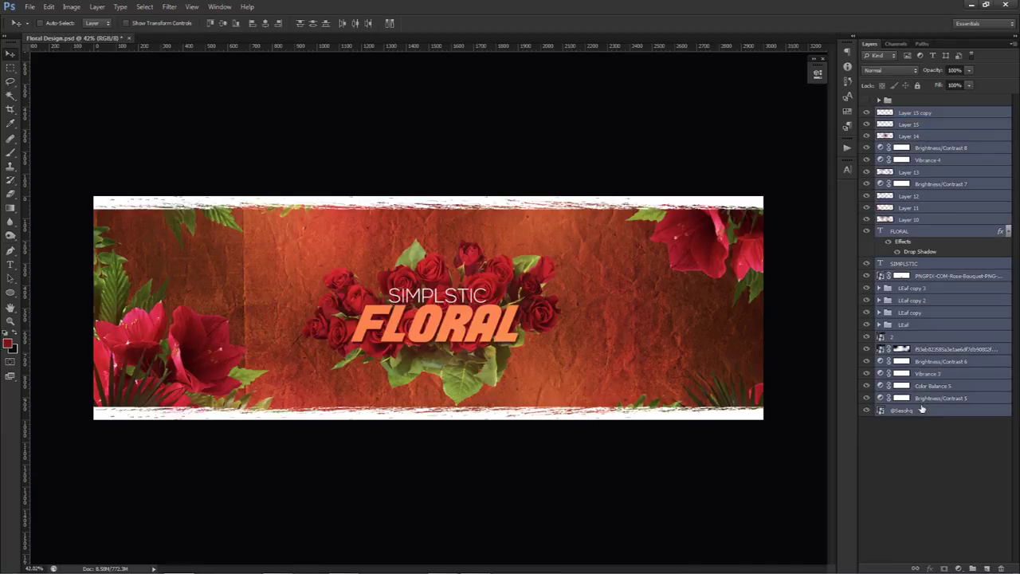
{"action": "key", "text": "ctrl+j"}
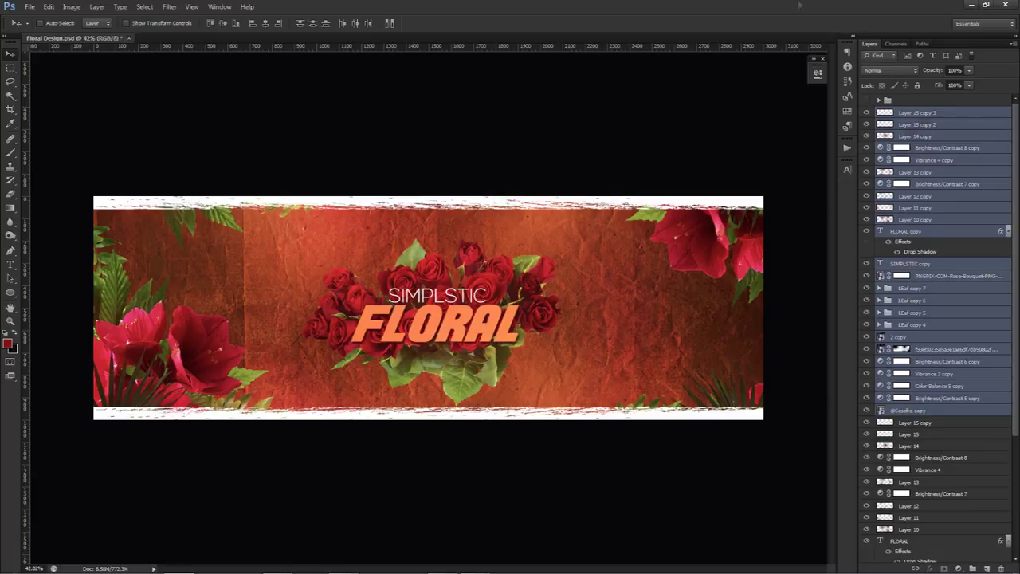
{"action": "key", "text": "ctrl+e"}
Apply the Spatter filter to the merged layer with Spray Radius 15 and Smoothness 9
{"action": "left_click", "coordinate": [170, 7]}
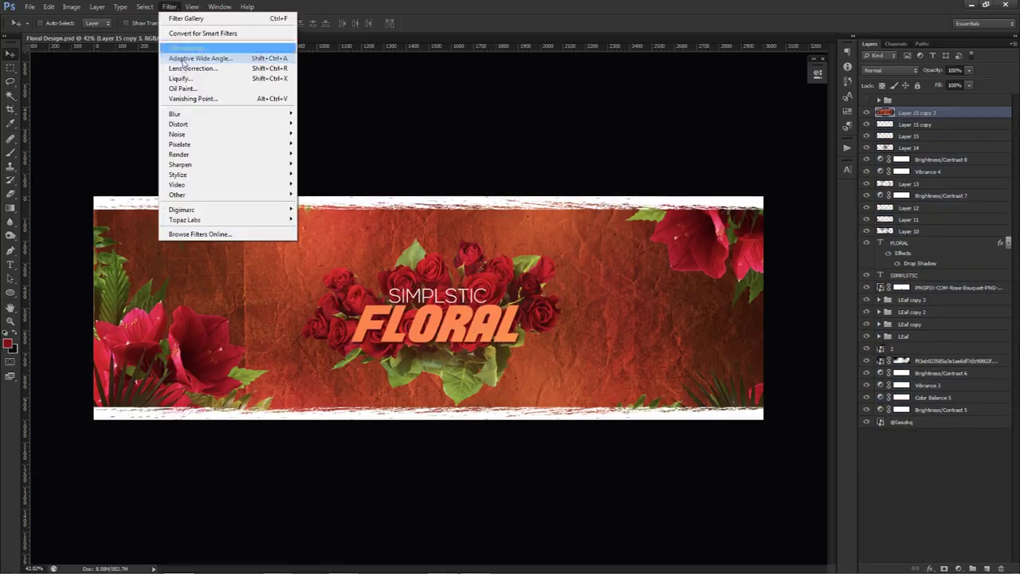
{"action": "left_click", "coordinate": [195, 47]}
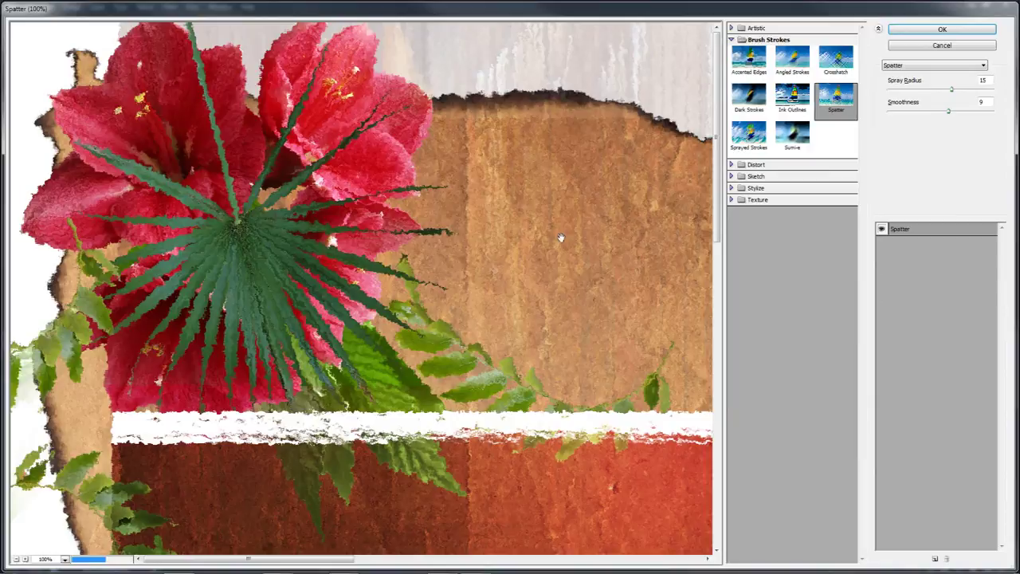
{"action": "left_click_drag", "start_coordinate": [558, 240], "coordinate": [447, 106]}
{"action": "left_click_drag", "start_coordinate": [488, 418], "coordinate": [348, 331]}
{"action": "left_click_drag", "start_coordinate": [492, 335], "coordinate": [175, 378]}
{"action": "left_click_drag", "start_coordinate": [638, 256], "coordinate": [411, 283]}
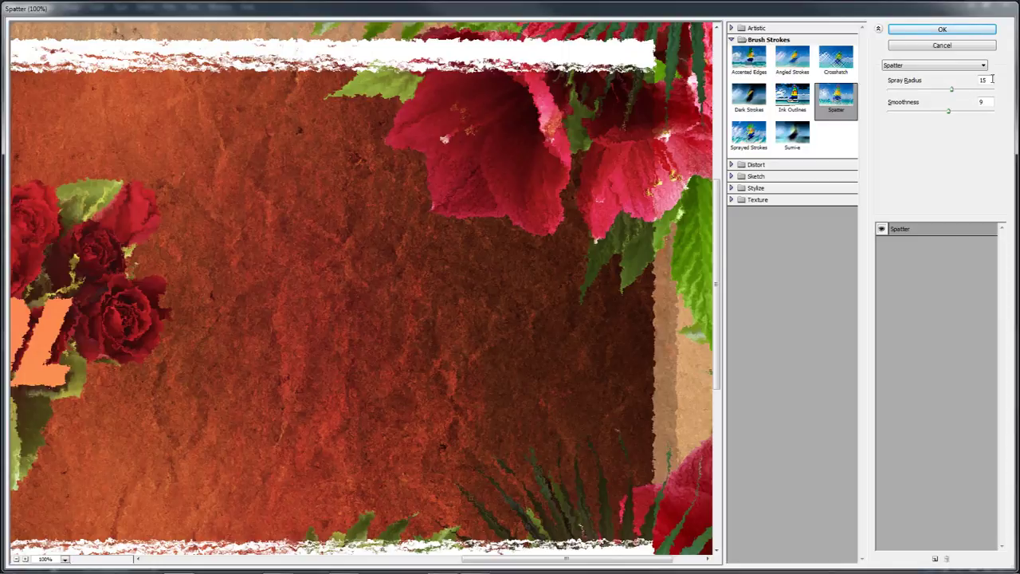
{"action": "left_click", "coordinate": [945, 30]}
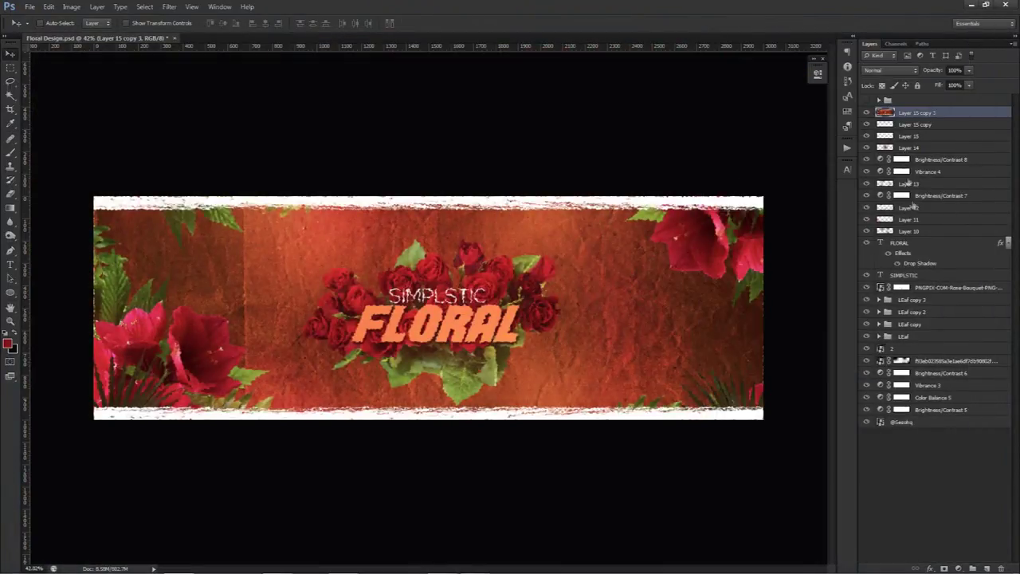
Add a layer mask to the spattered layer and paint it black with a soft brush over the title, bouquet and nearby areas
{"action": "left_click", "coordinate": [944, 568]}
{"action": "key", "text": "b"}
{"action": "right_click", "coordinate": [556, 303]}
{"action": "left_click", "coordinate": [571, 427]}
{"action": "left_click_drag", "start_coordinate": [532, 335], "coordinate": [505, 336]}
{"action": "mouse_move", "coordinate": [392, 367]}
{"action": "left_mouse_down"}
{"action": "mouse_move", "coordinate": [401, 325]}
{"action": "mouse_move", "coordinate": [478, 362]}
{"action": "mouse_move", "coordinate": [450, 279]}
{"action": "left_mouse_up"}
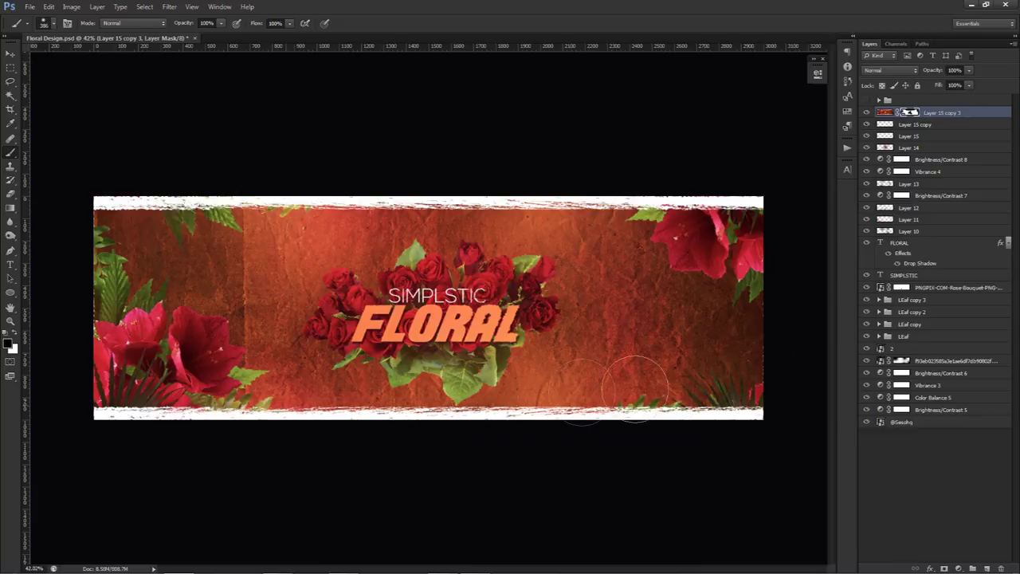
{"action": "left_click_drag", "start_coordinate": [257, 301], "coordinate": [268, 302]}
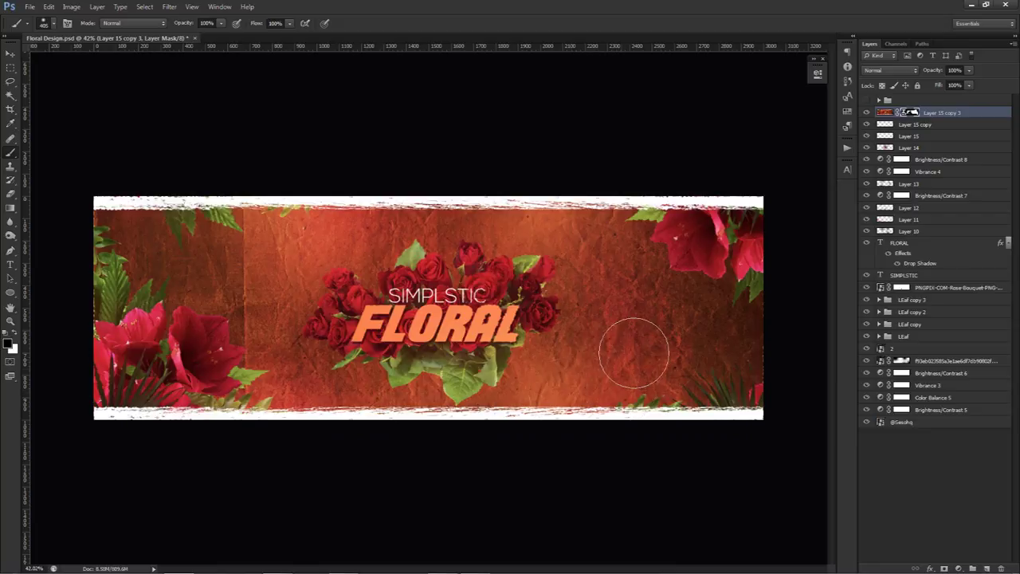
{"action": "left_click", "coordinate": [17, 338]}
{"action": "key", "text": "v"}
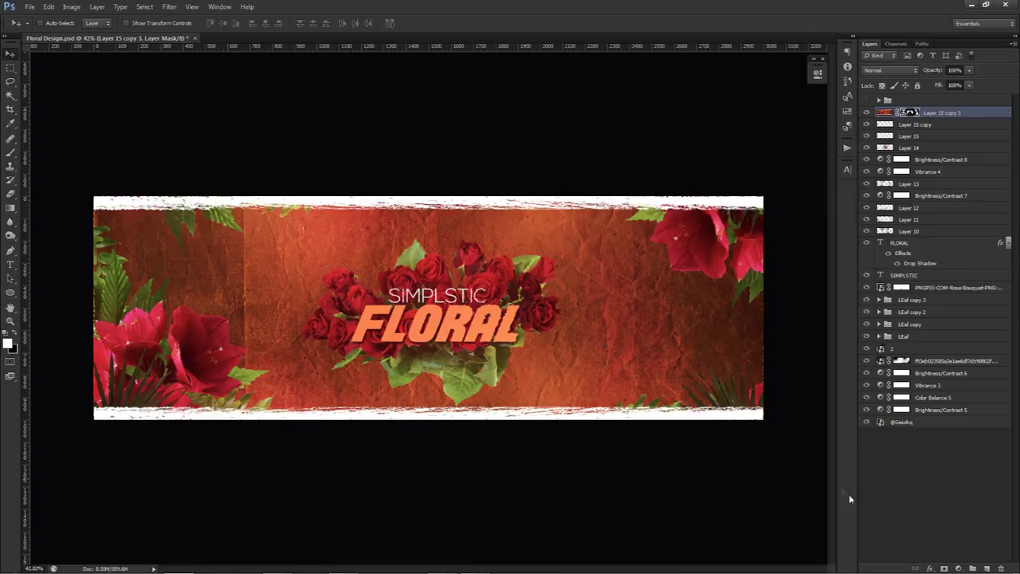
Add a Brightness/Contrast adjustment with brightness -10 and contrast 18, placed directly above the masked spattered layer
{"action": "left_click", "coordinate": [961, 556]}
{"action": "left_click", "coordinate": [958, 568]}
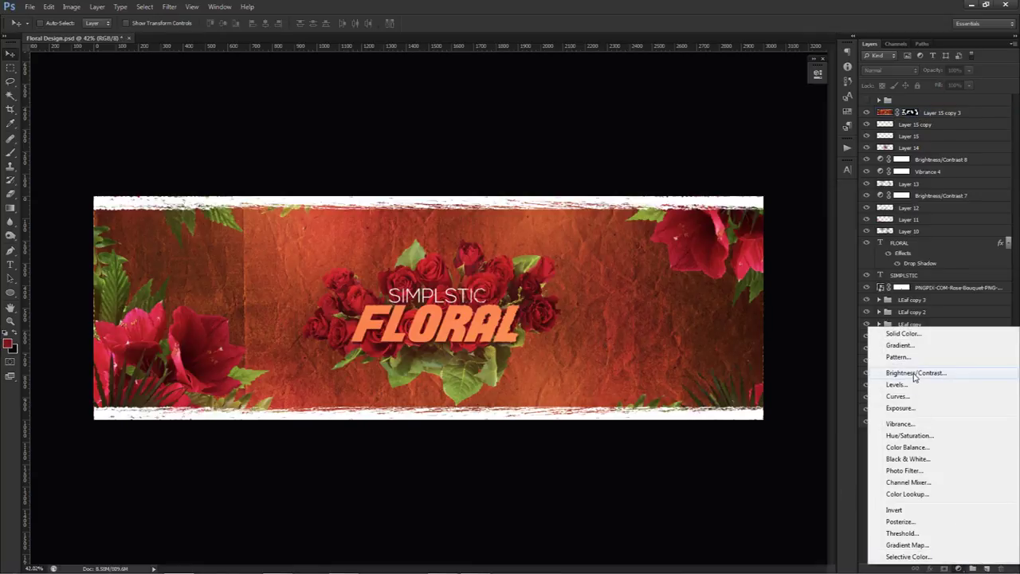
{"action": "left_click", "coordinate": [915, 372]}
{"action": "left_click", "coordinate": [742, 124]}
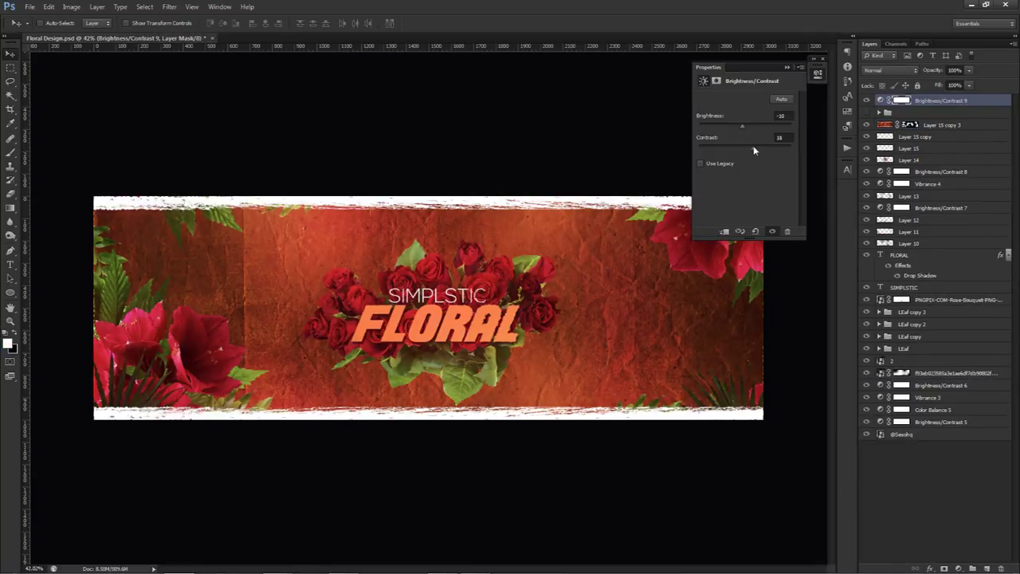
{"action": "left_click_drag", "start_coordinate": [910, 101], "coordinate": [915, 112]}
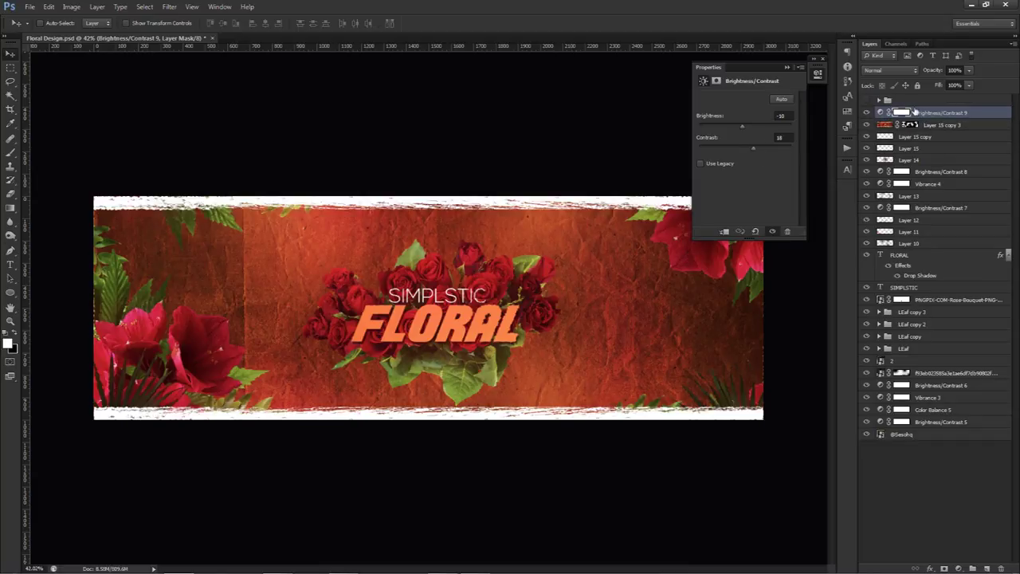
{"action": "left_click", "coordinate": [818, 76]}
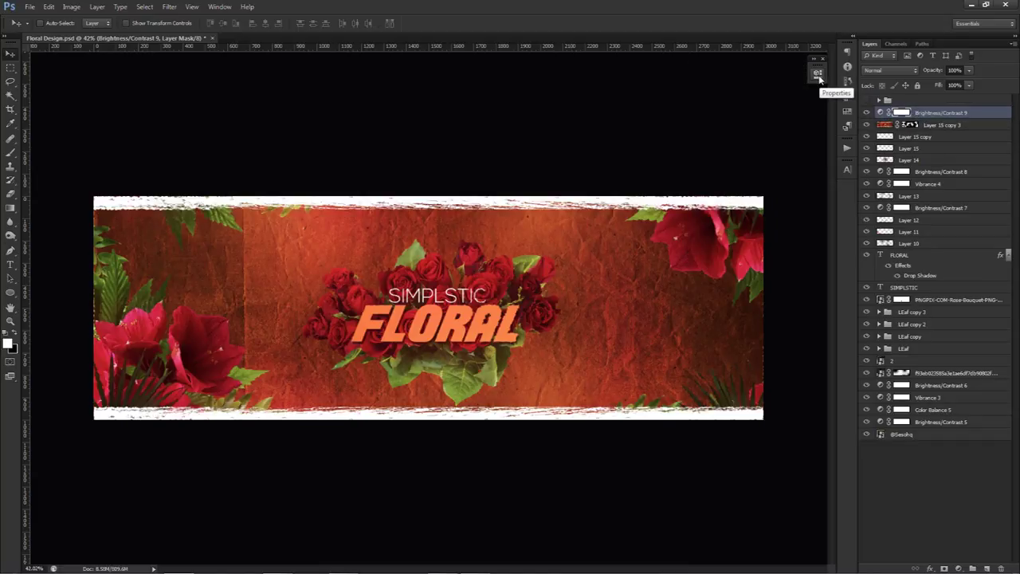